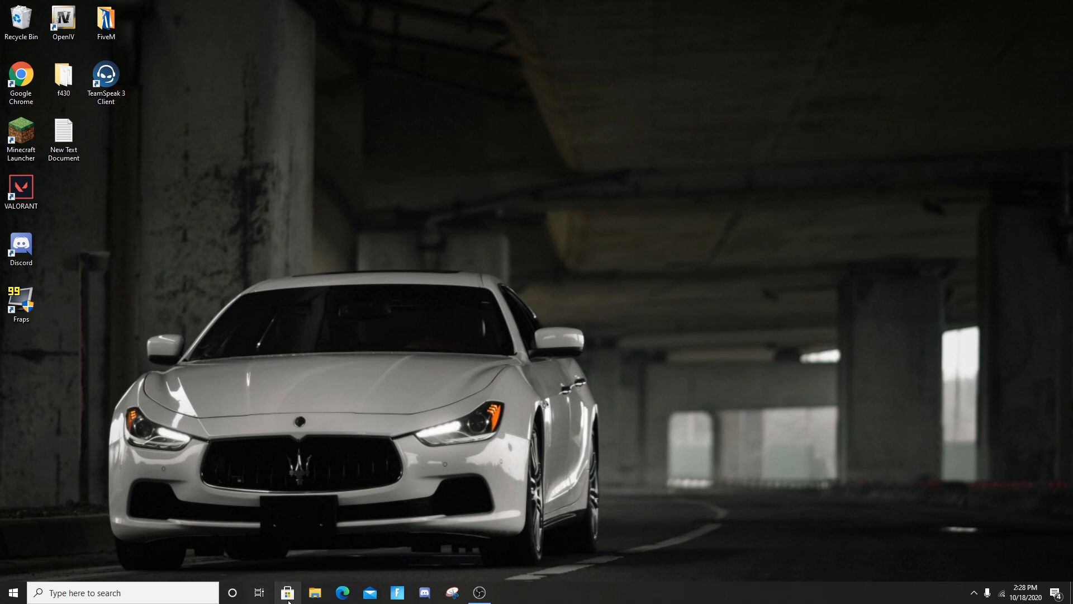
Step: Create a new folder named FXServer on Local Disk (C:) in File Explorer
click(325, 597)
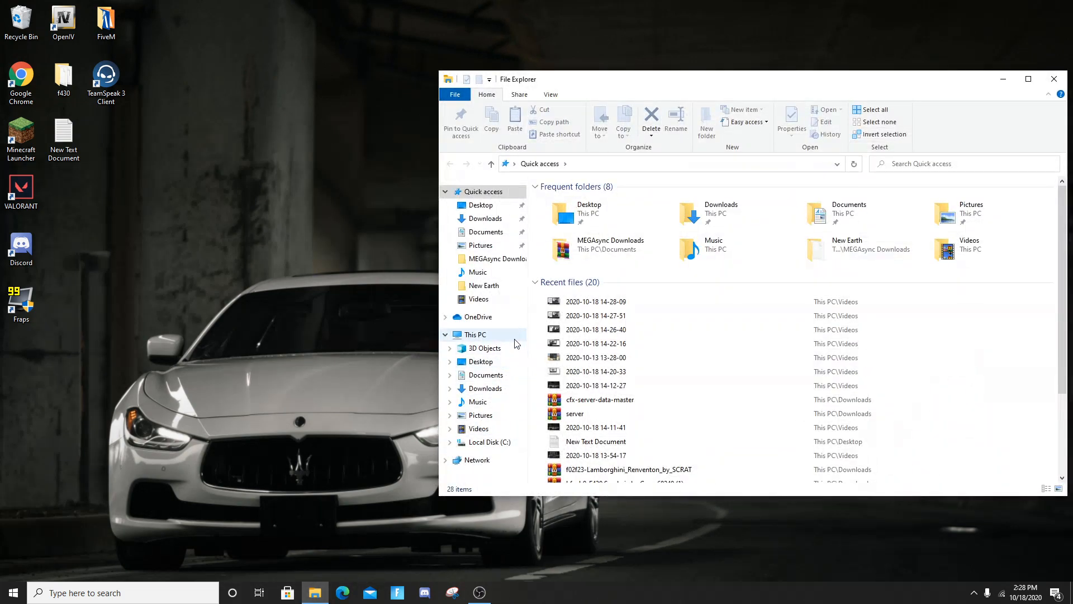
click(510, 336)
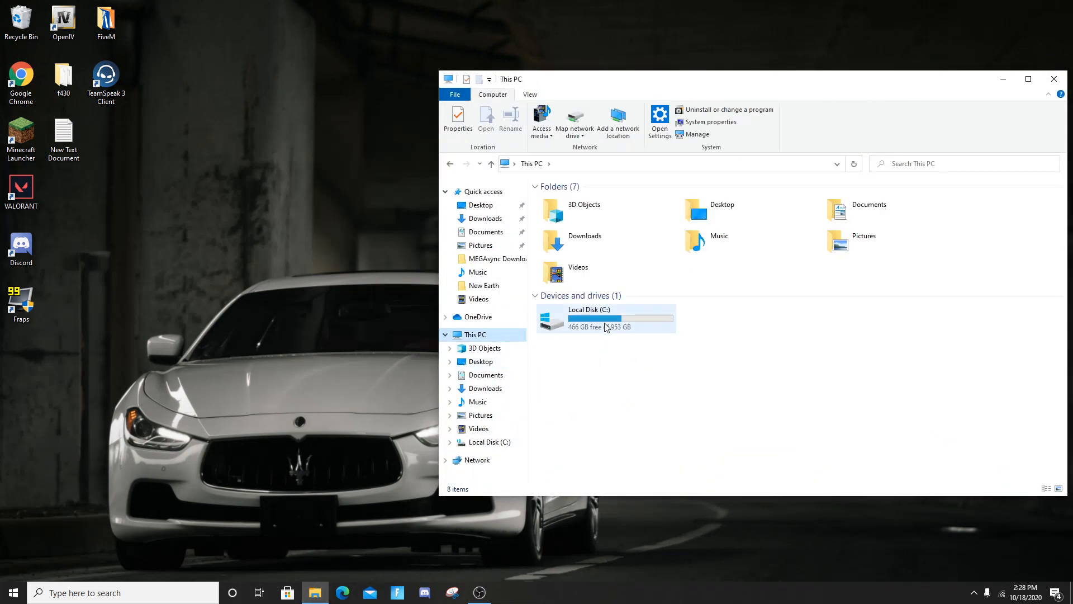
double_click(605, 326)
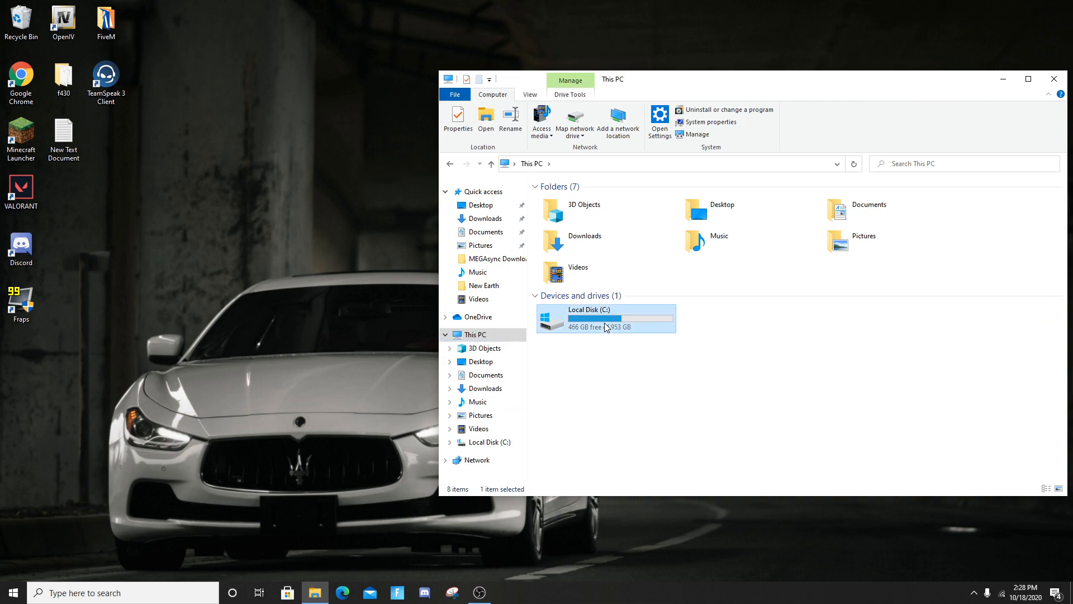
right_click(605, 325)
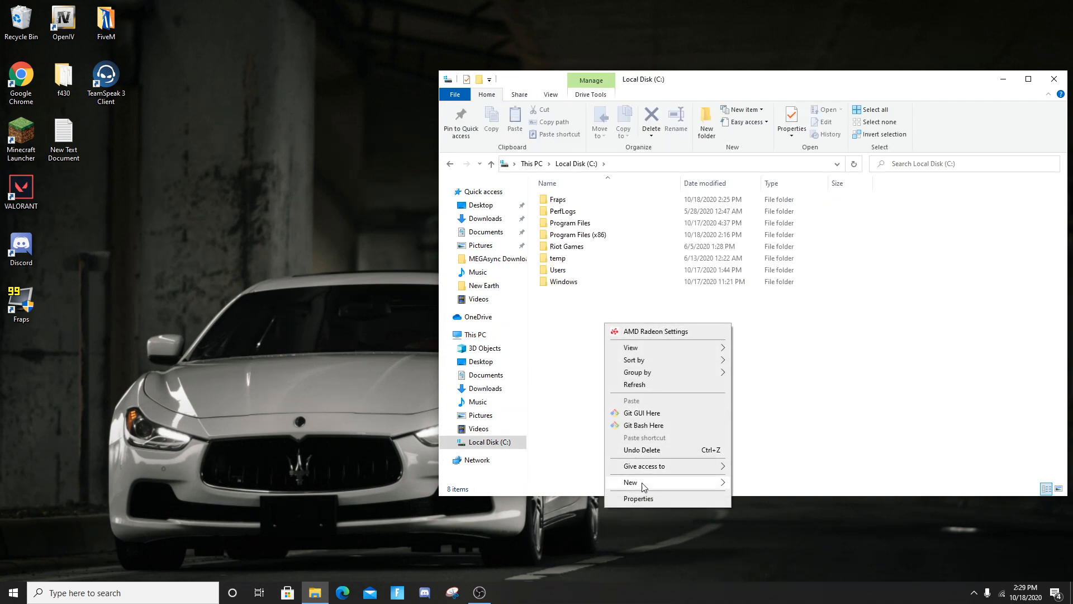
mouse_move(643, 482)
click(774, 485)
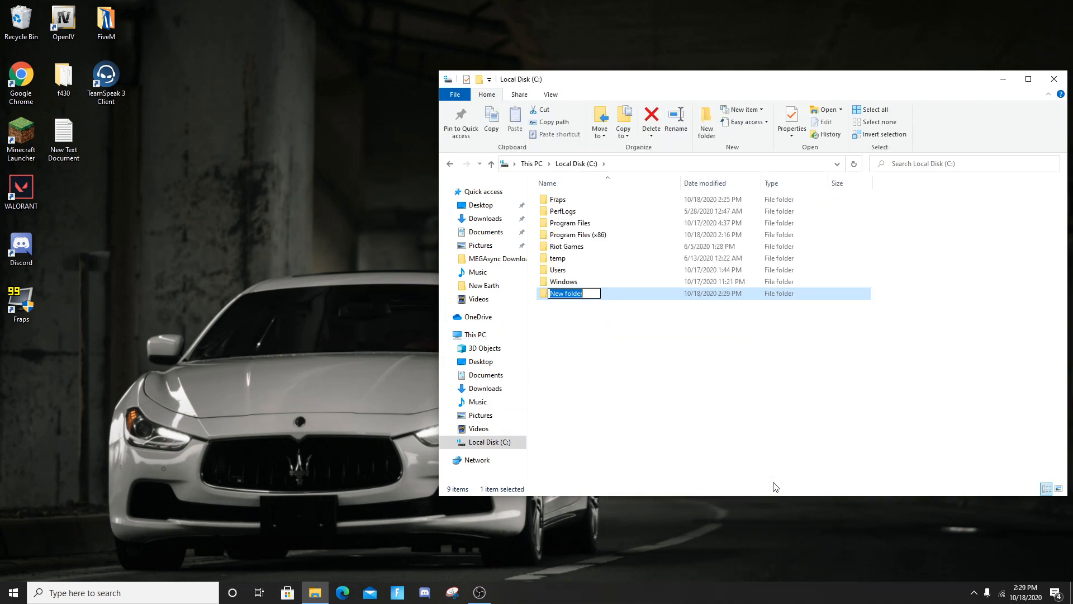
text(FXServer)
click(585, 347)
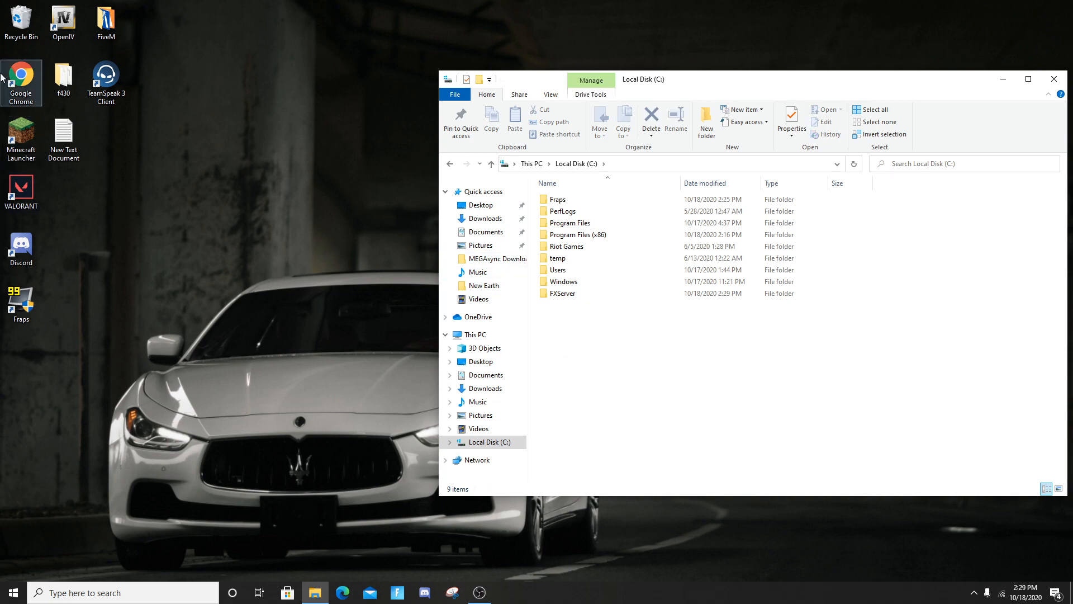
Step: Switch to Google Chrome and open the FiveM documentation page "Setting up a server"
double_click(23, 78)
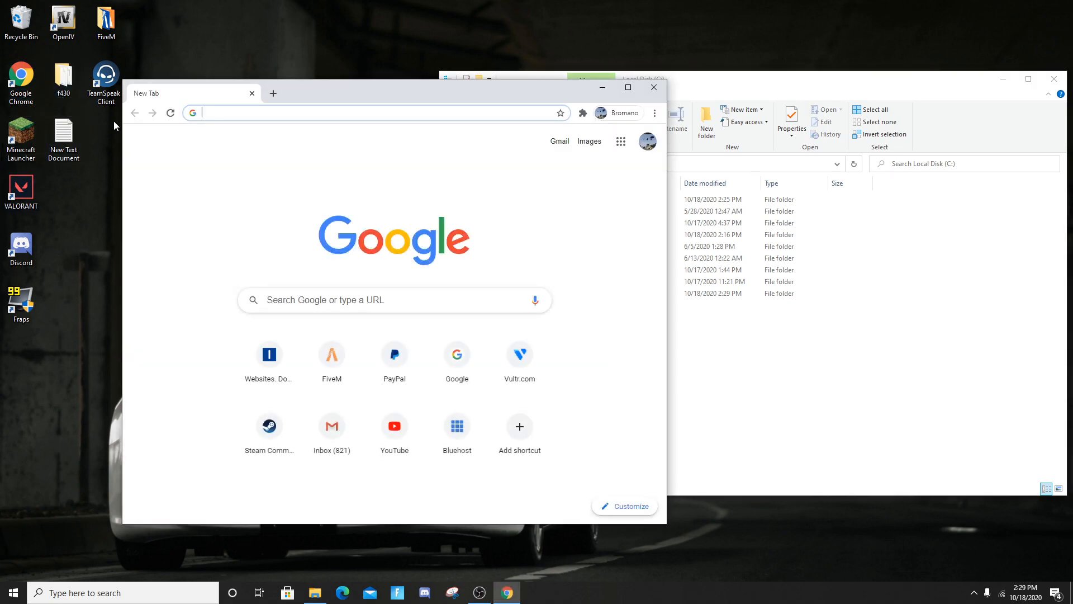
text(fivem.net)
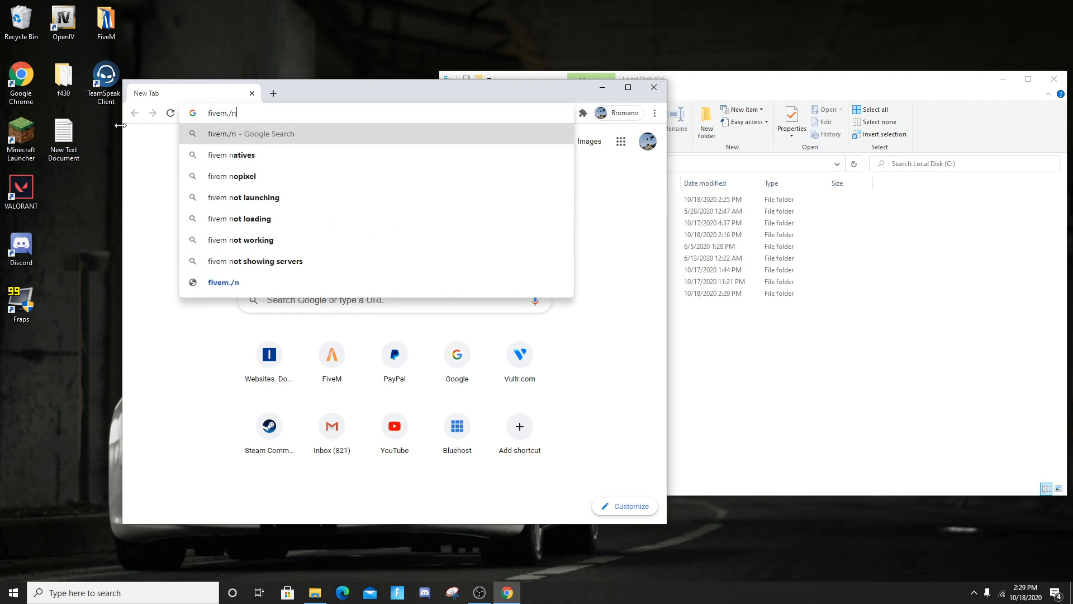
key(Return)
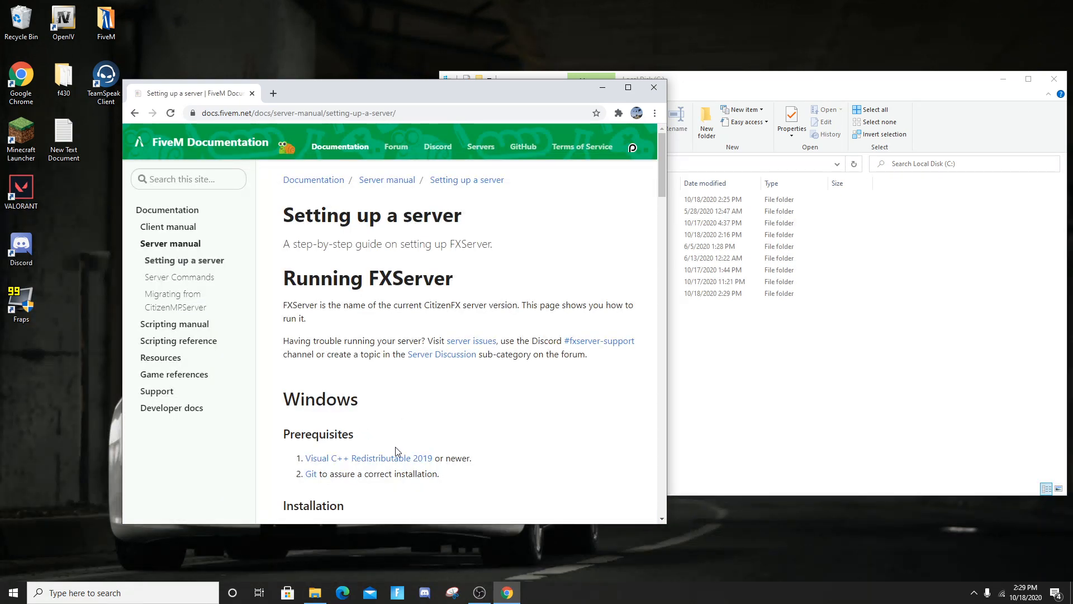
Step: Download the Visual C++ Redistributable 2019 from the prerequisites, run its installer with the repair option, and close the setup
scroll(391, 447, down, 2)
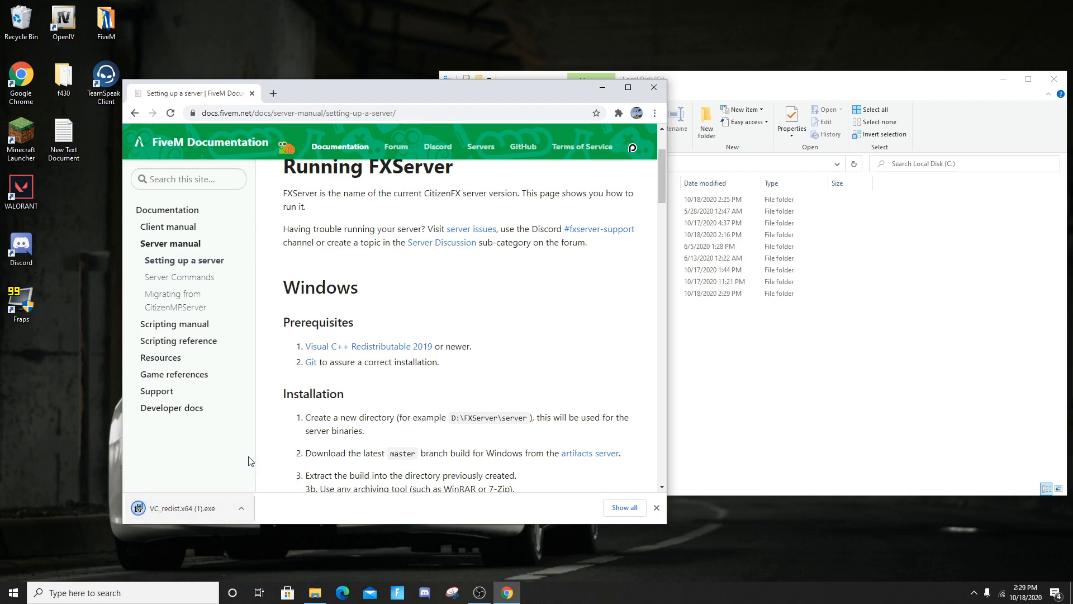
click(173, 511)
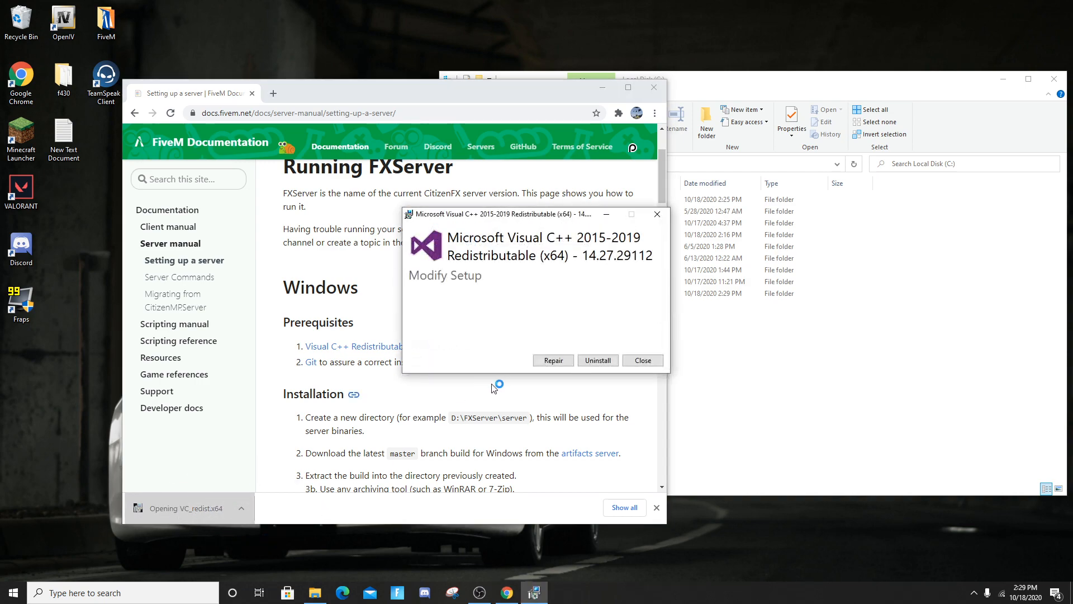
click(541, 364)
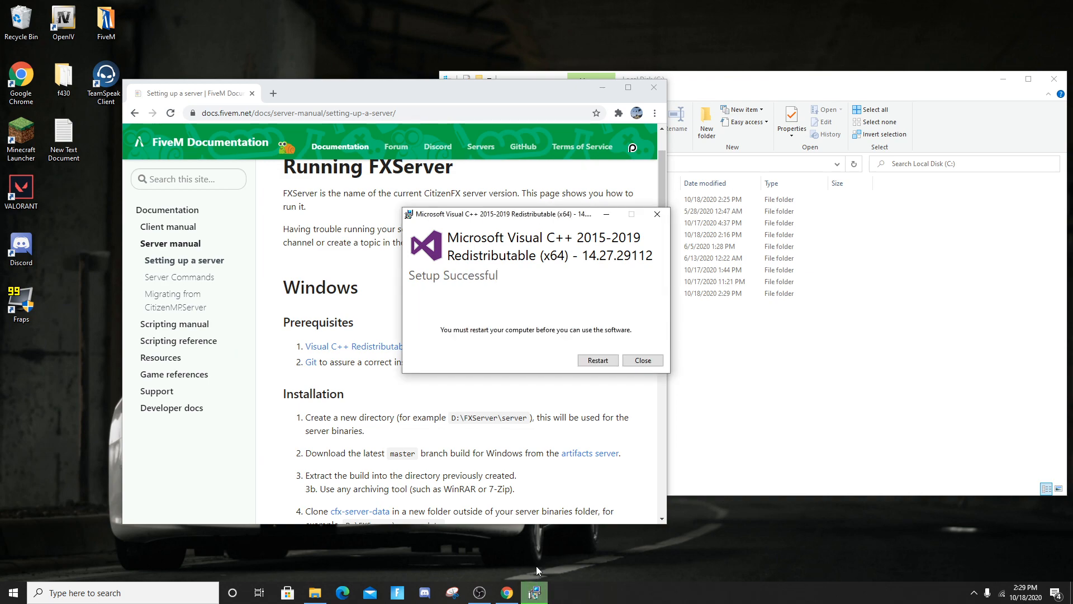
click(659, 215)
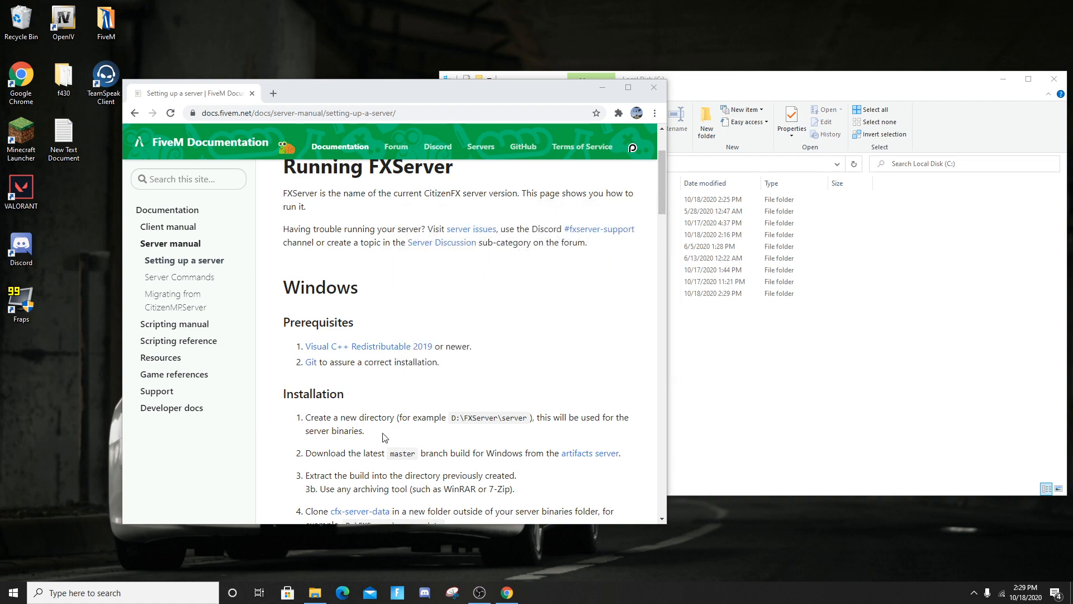
Step: Download the latest recommended Windows server build (2967) from the artifacts server linked in the installation instructions
scroll(429, 335, down, 1)
scroll(551, 338, down, 1)
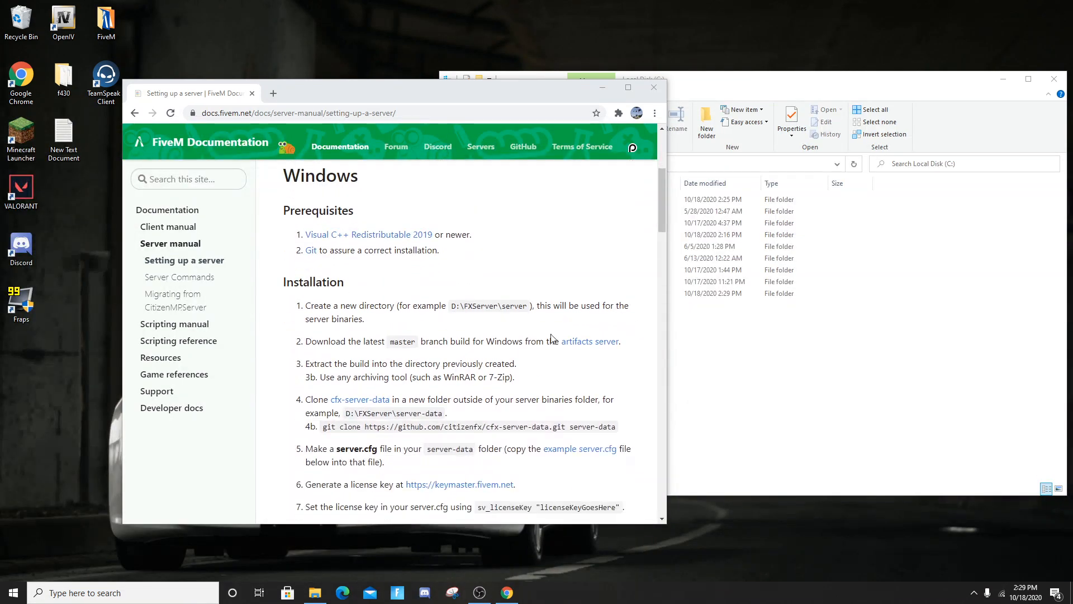
click(590, 342)
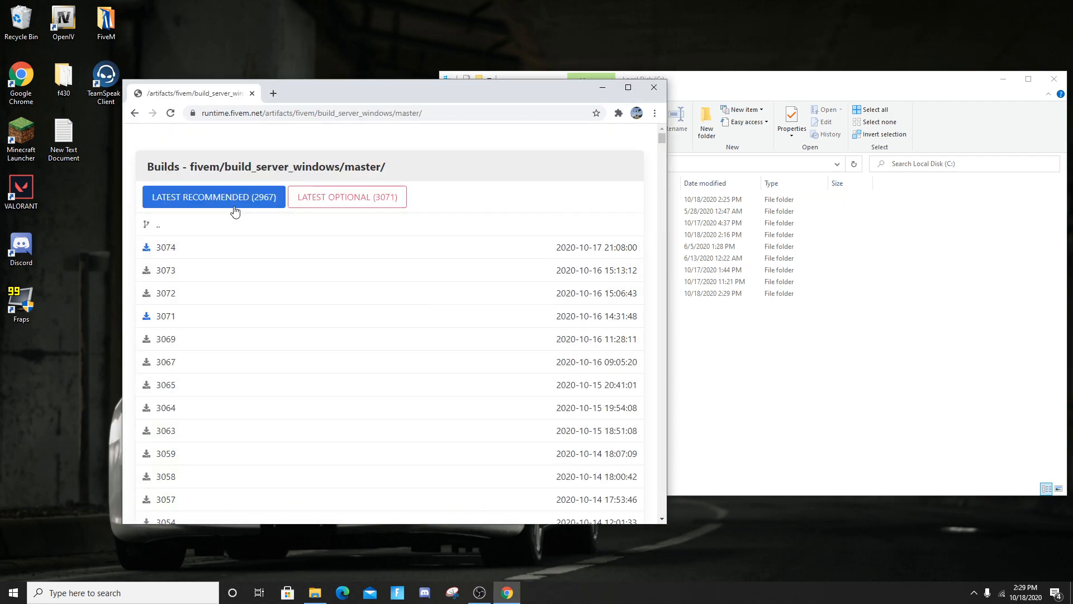
click(218, 200)
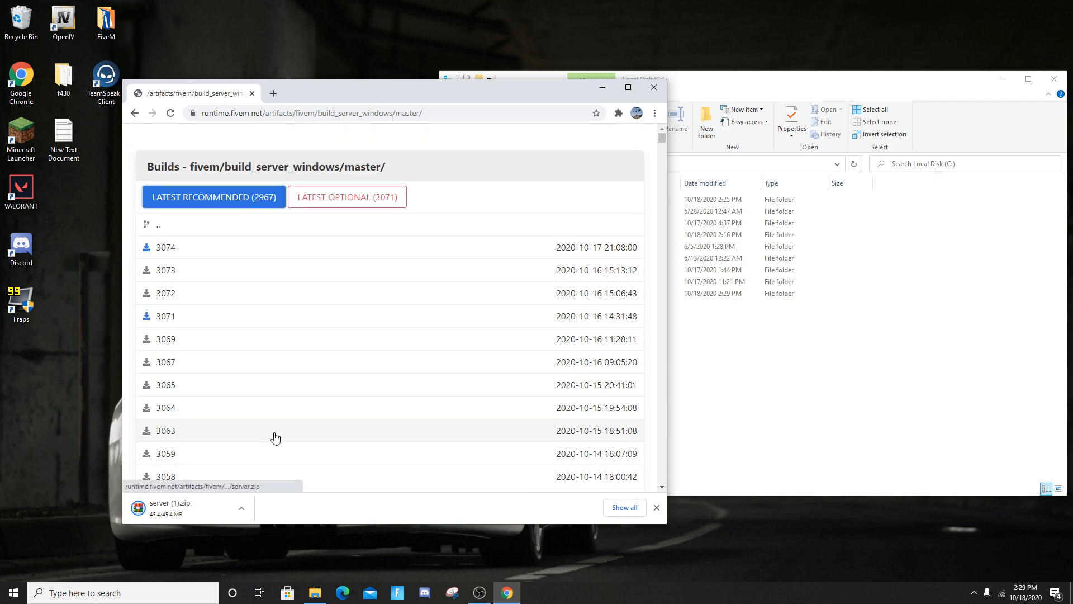
Step: Extract all contents of the downloaded server (1).zip into the C:\FXServer folder and close the archive
click(175, 518)
click(750, 117)
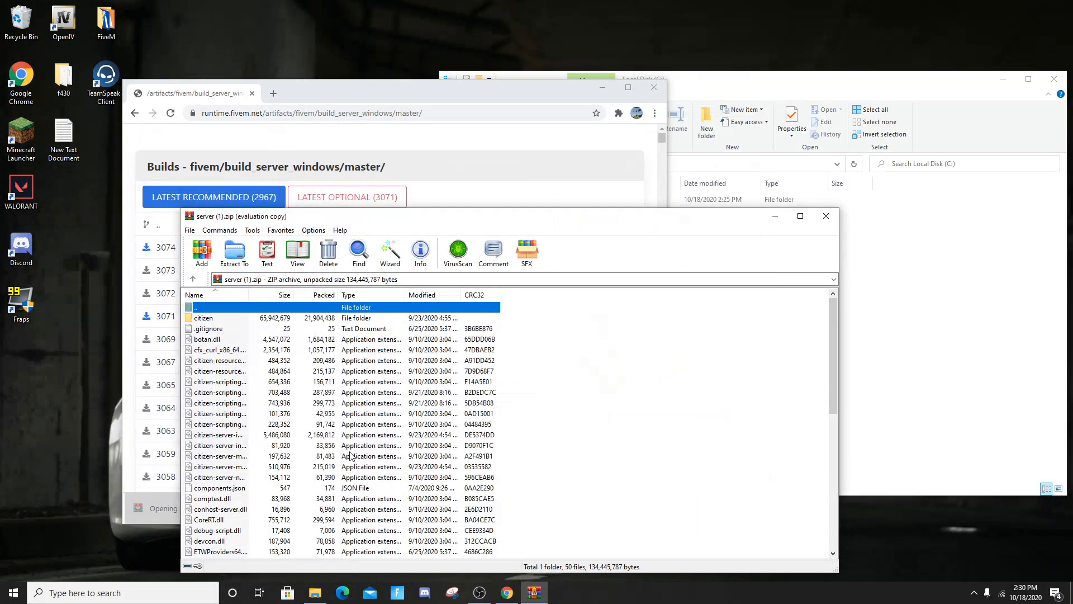
click(349, 447)
key(ctrl+a)
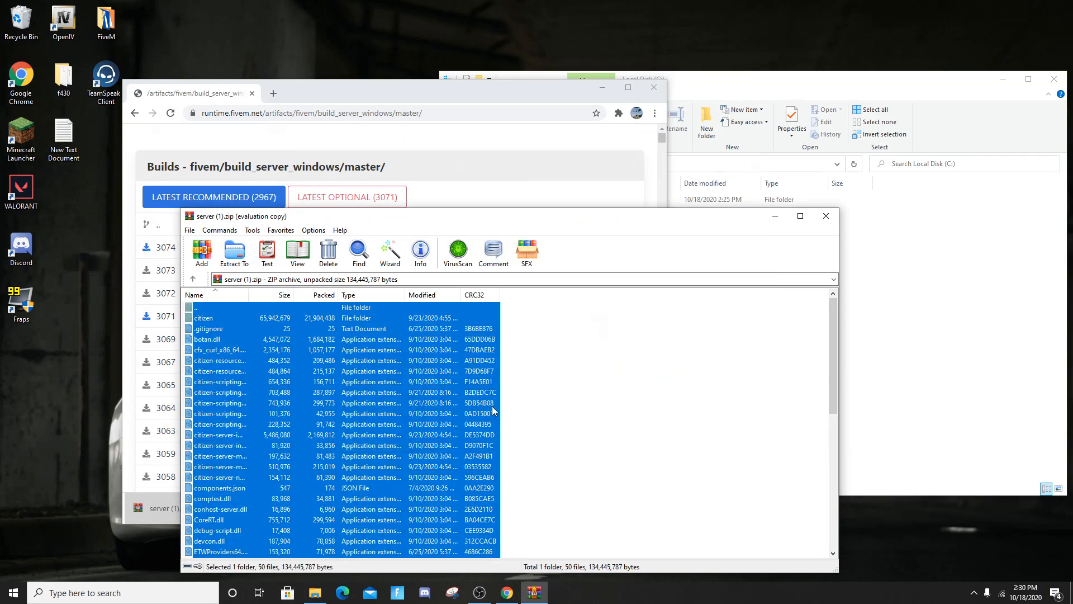
drag(1041, 300, 727, 270)
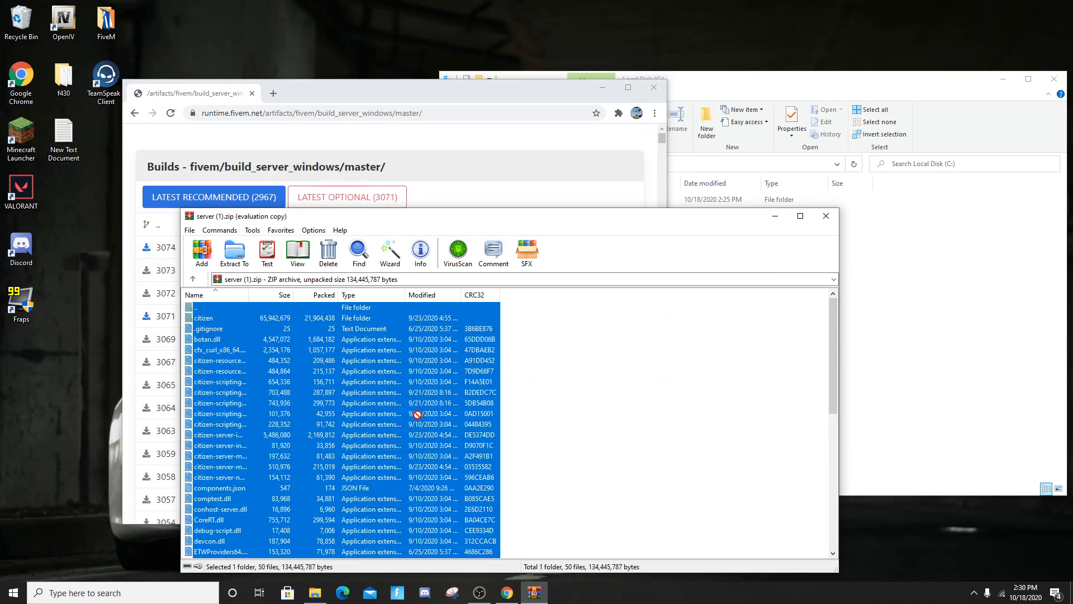
drag(417, 414, 417, 414)
click(944, 255)
double_click(607, 292)
drag(290, 437, 981, 317)
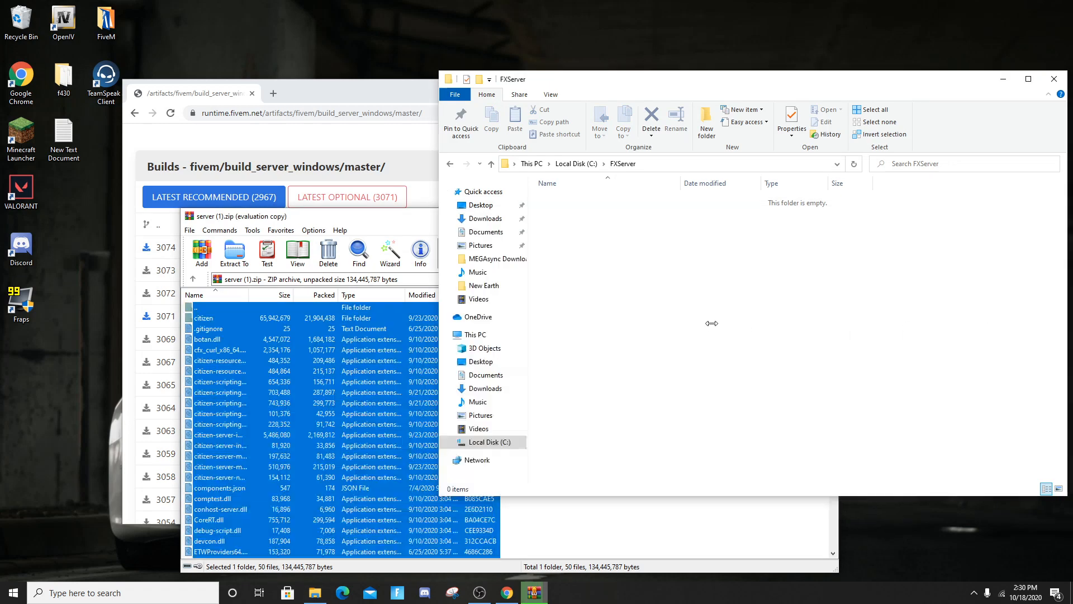
click(421, 228)
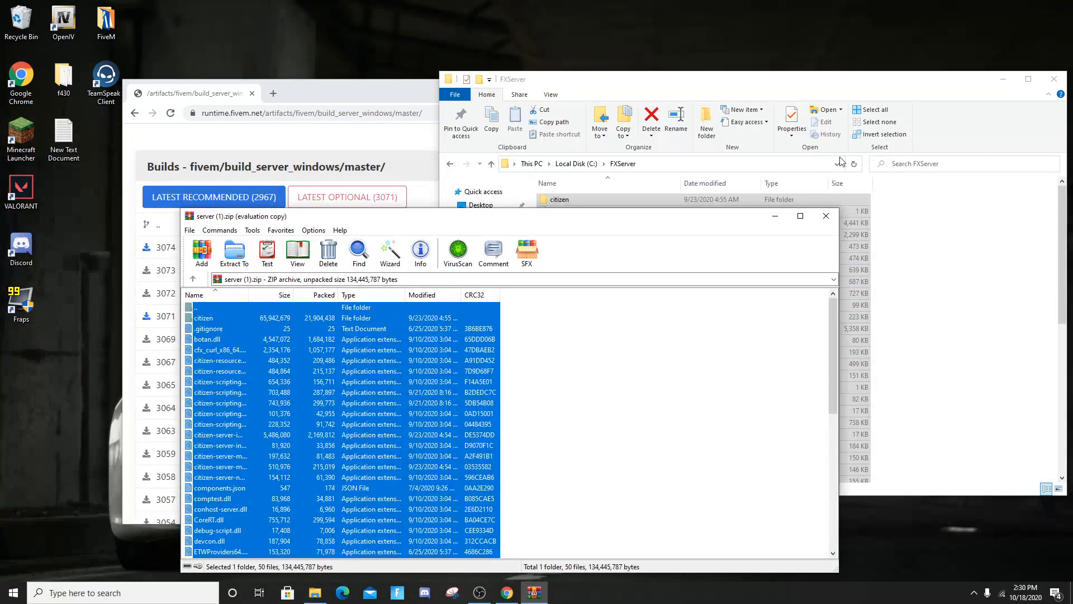
click(826, 216)
Step: Return to the setup guide, open the cfx-server-data repository, and download it as a ZIP
click(138, 117)
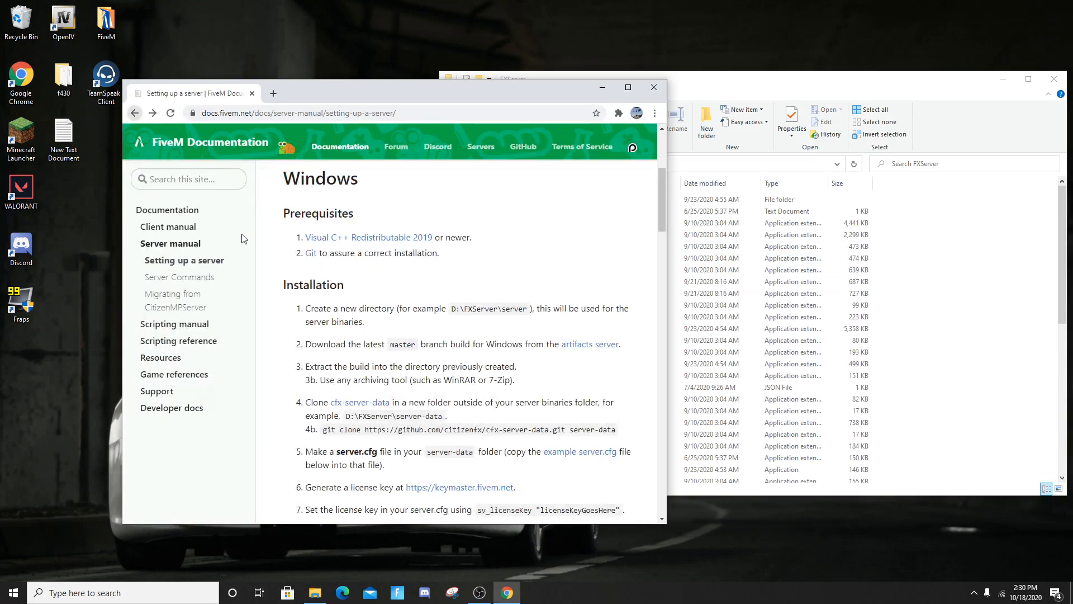
scroll(369, 345, down, 2)
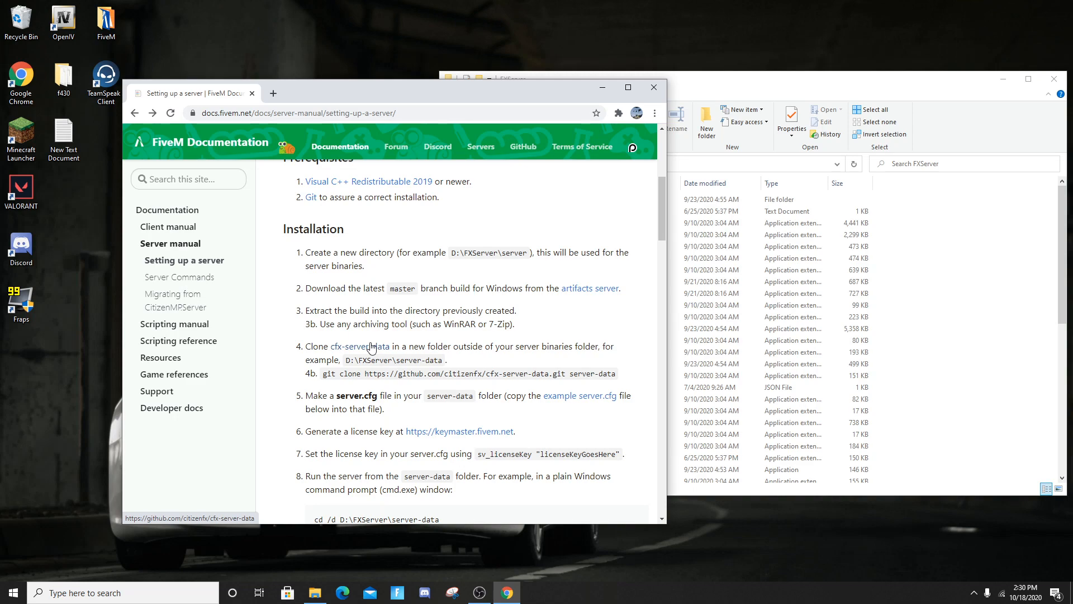
scroll(481, 313, down, 1)
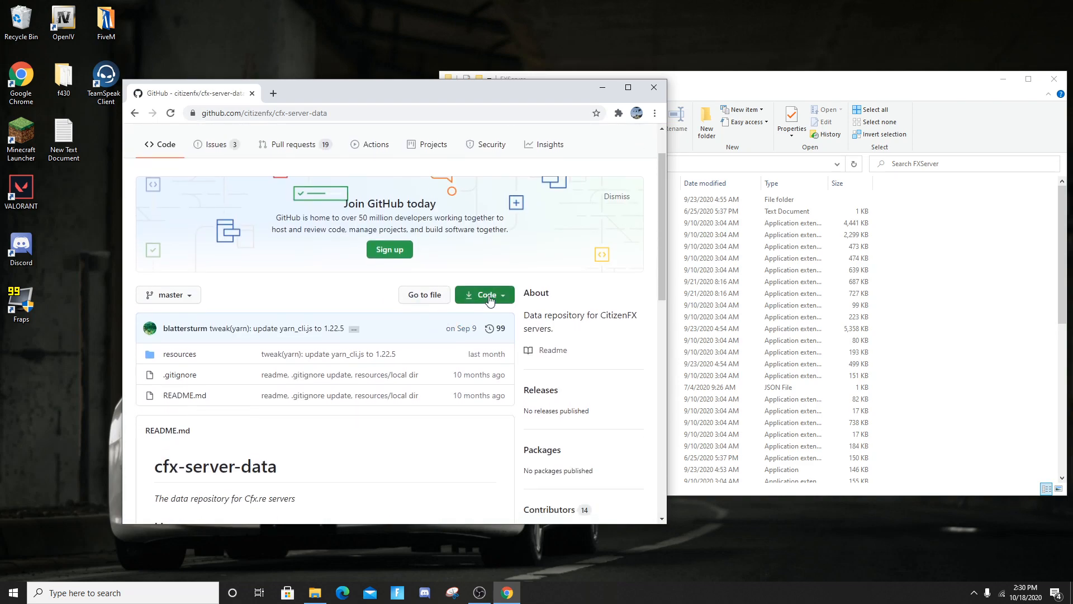
click(485, 295)
click(452, 433)
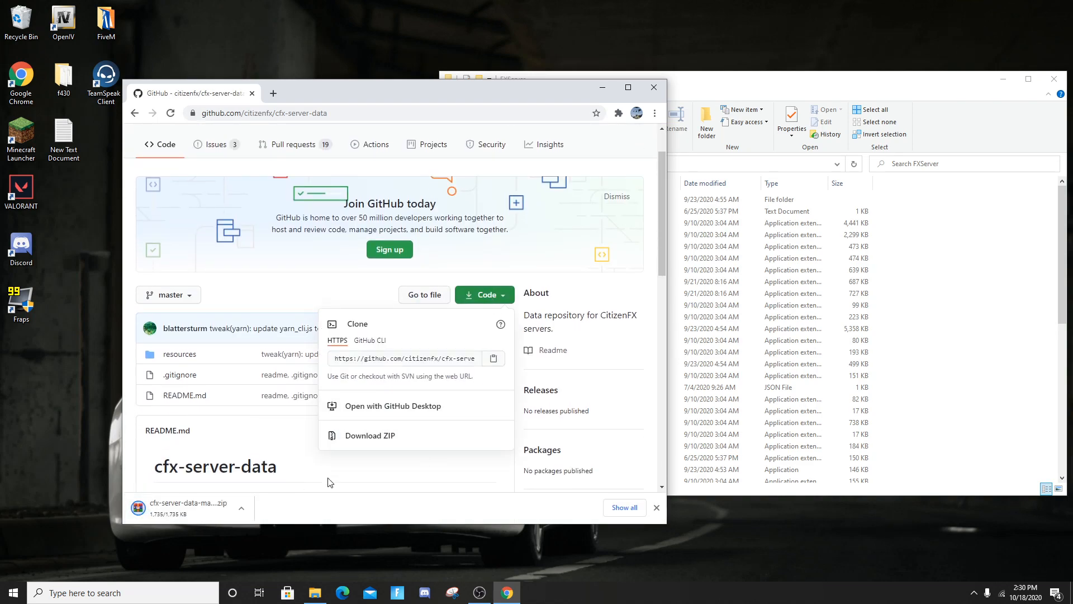
Step: Extract the resources folder from the cfx-server-data-master archive into the FXServer folder and close the archive
click(164, 508)
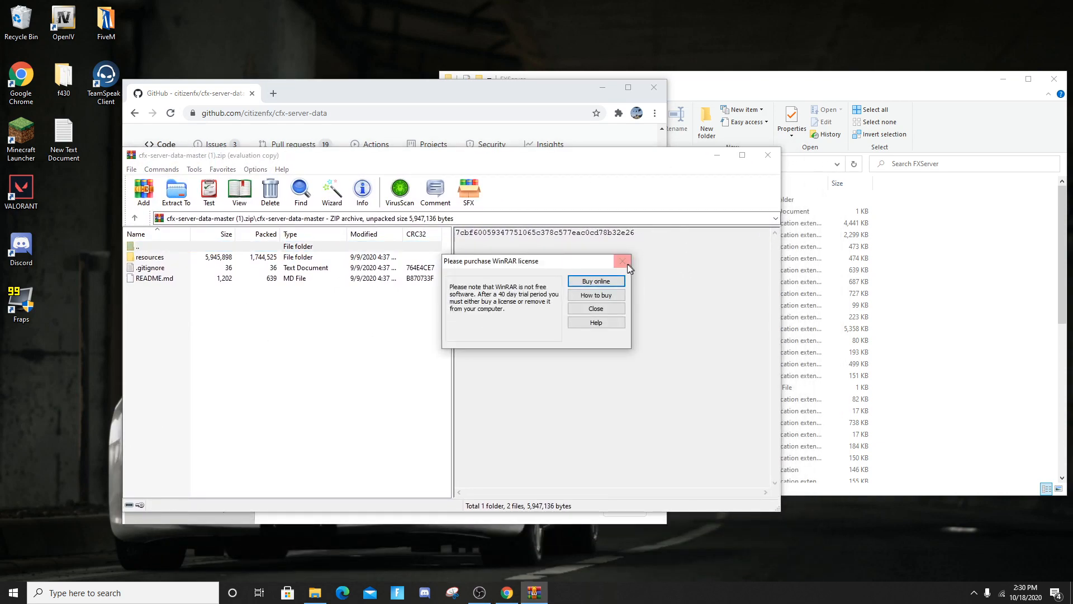
click(627, 263)
drag(369, 222, 298, 158)
drag(136, 254, 1042, 272)
click(360, 397)
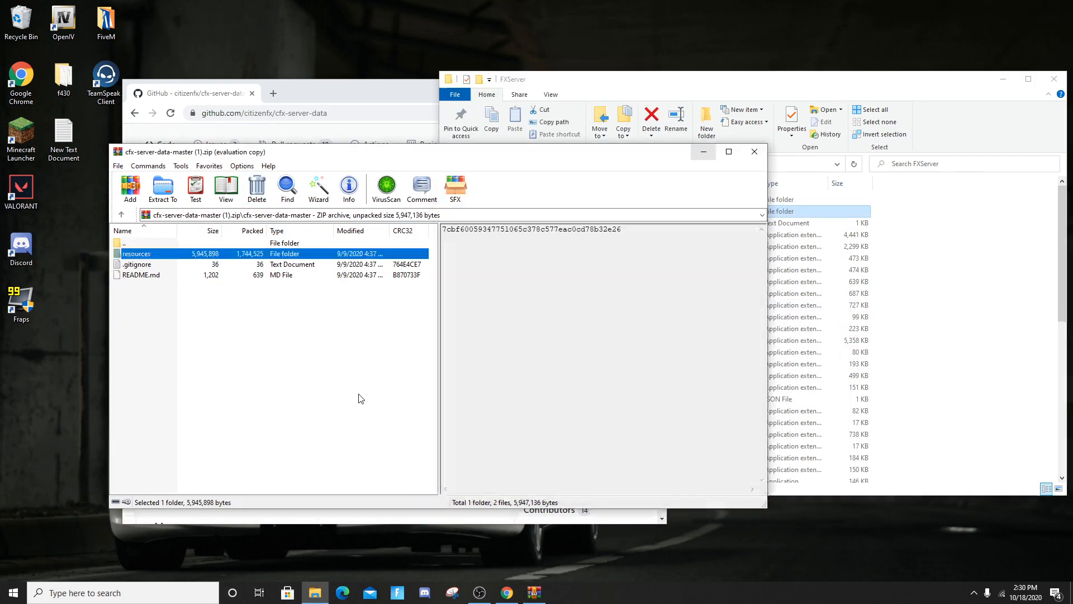
click(754, 151)
Step: Return to the setup guide and copy the entire example server.cfg text, through the sv_licenseKey line
click(135, 113)
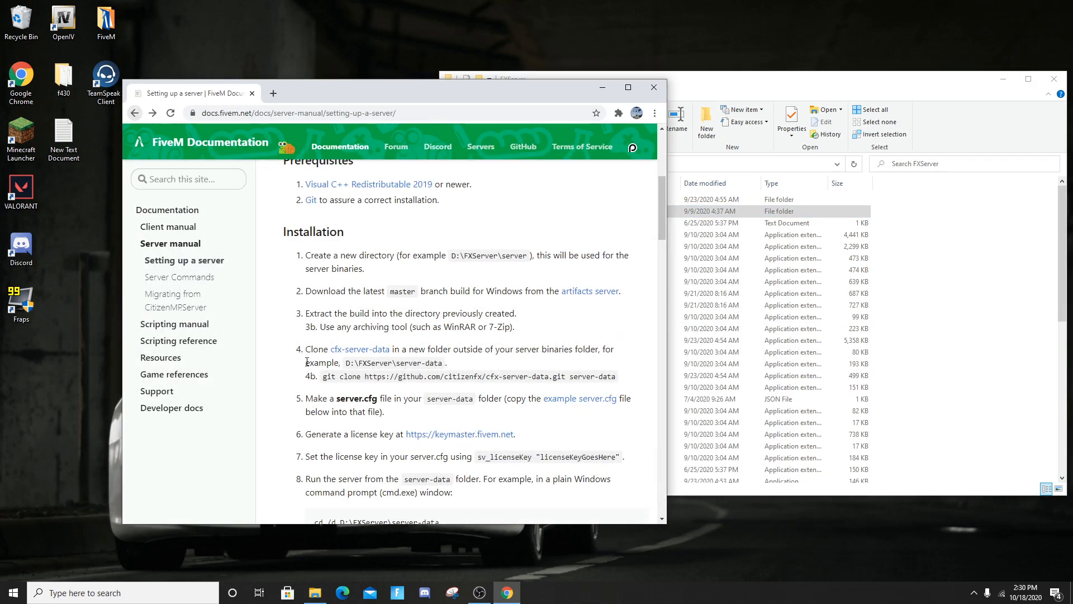
scroll(531, 313, down, 15)
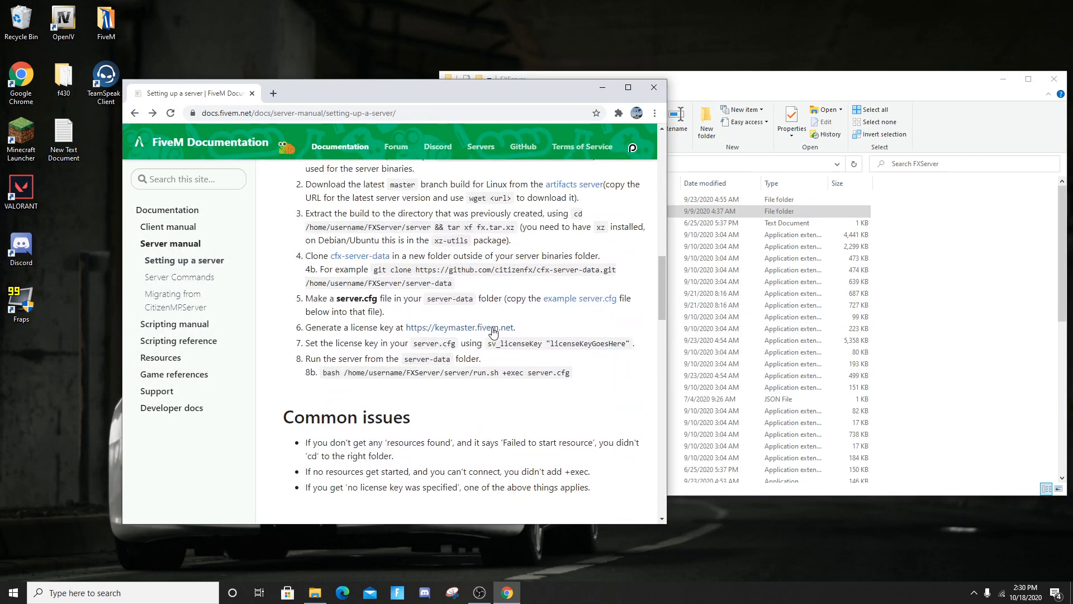
scroll(485, 338, up, 5)
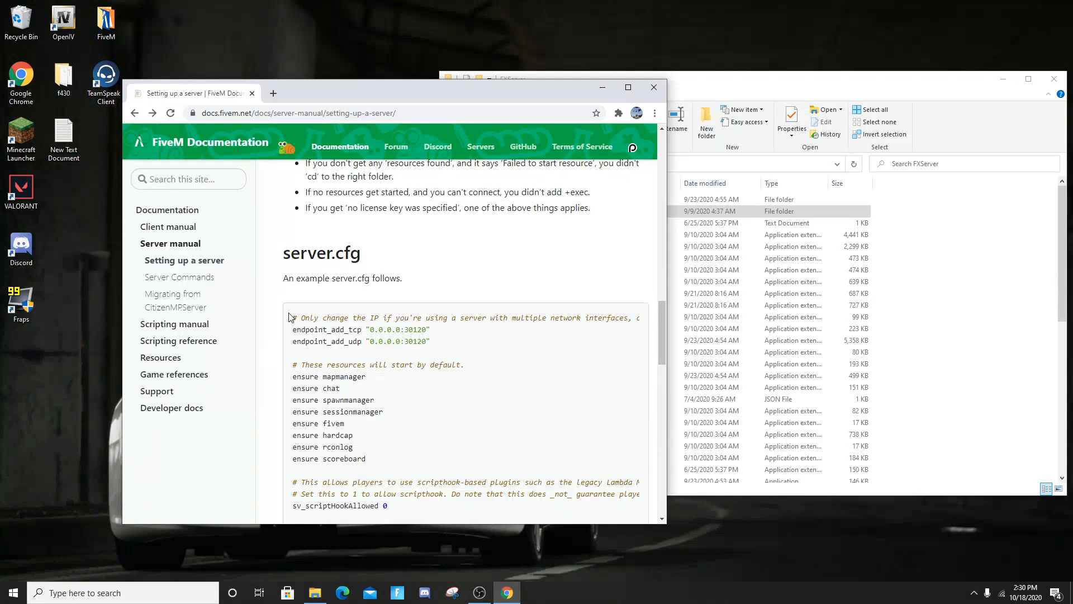
drag(290, 317, 445, 232)
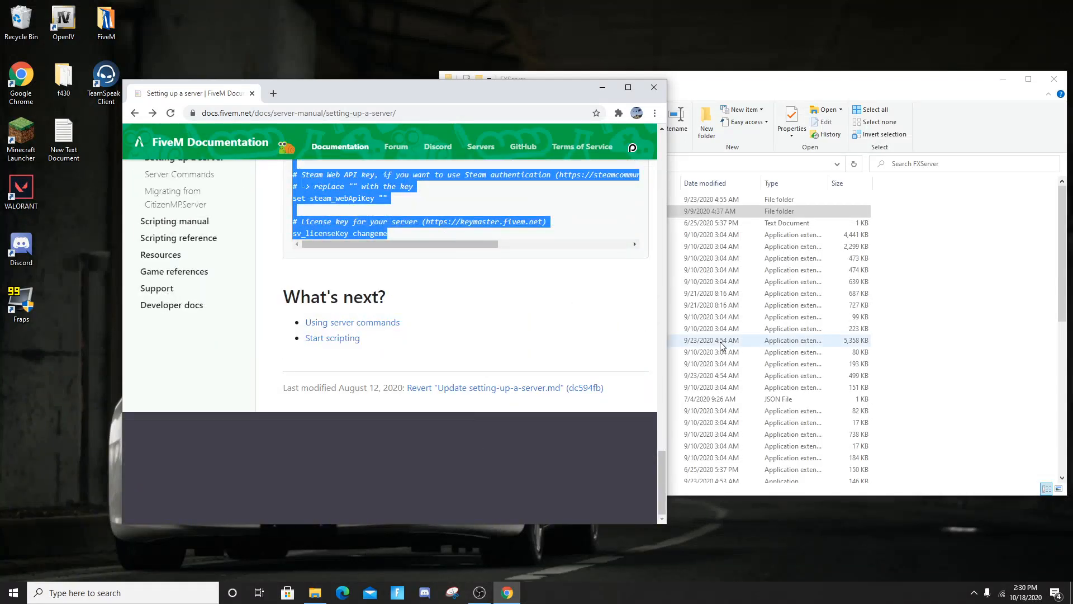
scroll(517, 344, up, 6)
Step: Create a new text document with the default name in the FXServer folder and open it in Notepad
click(1001, 353)
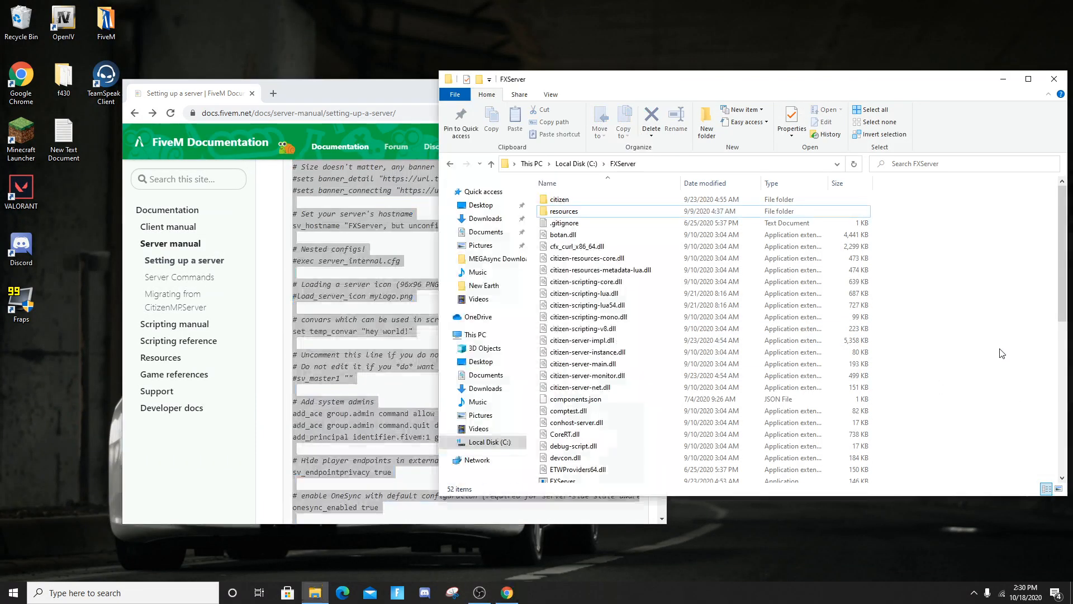
right_click(1001, 353)
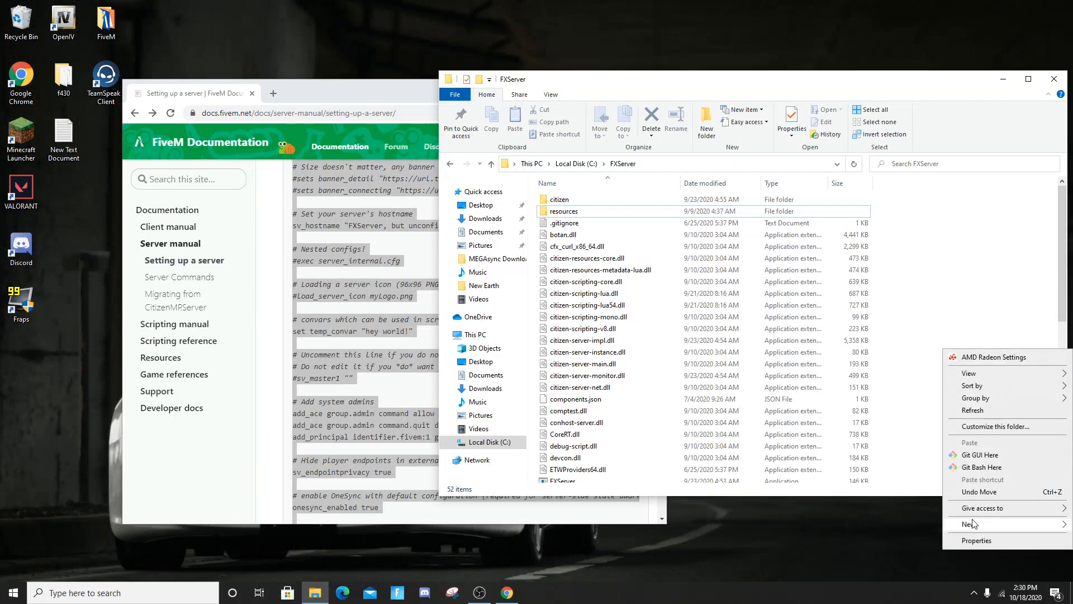
mouse_move(975, 524)
click(922, 578)
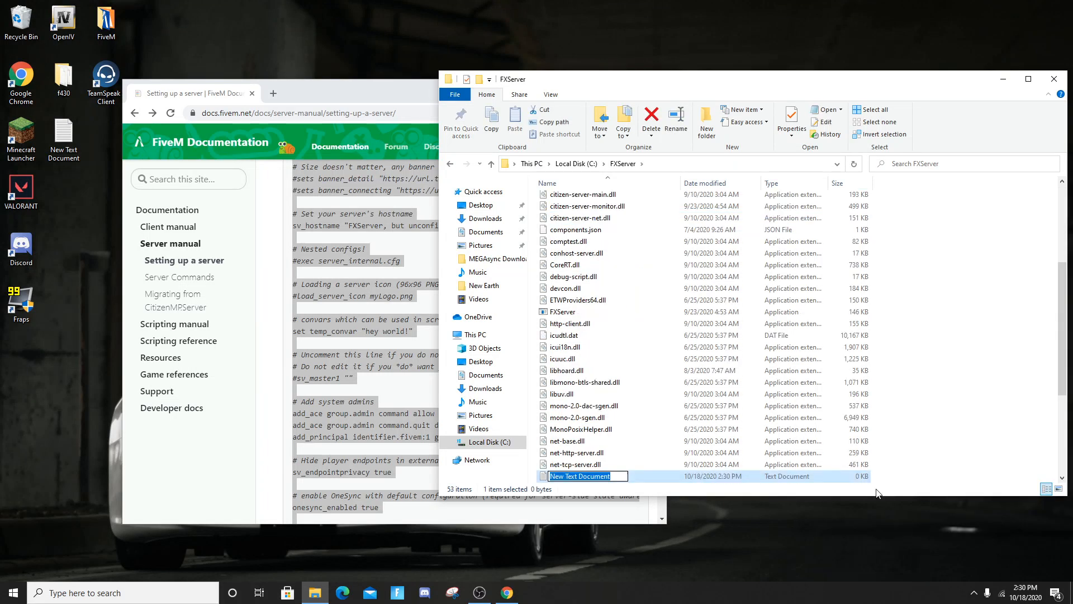
key(Return)
double_click(677, 475)
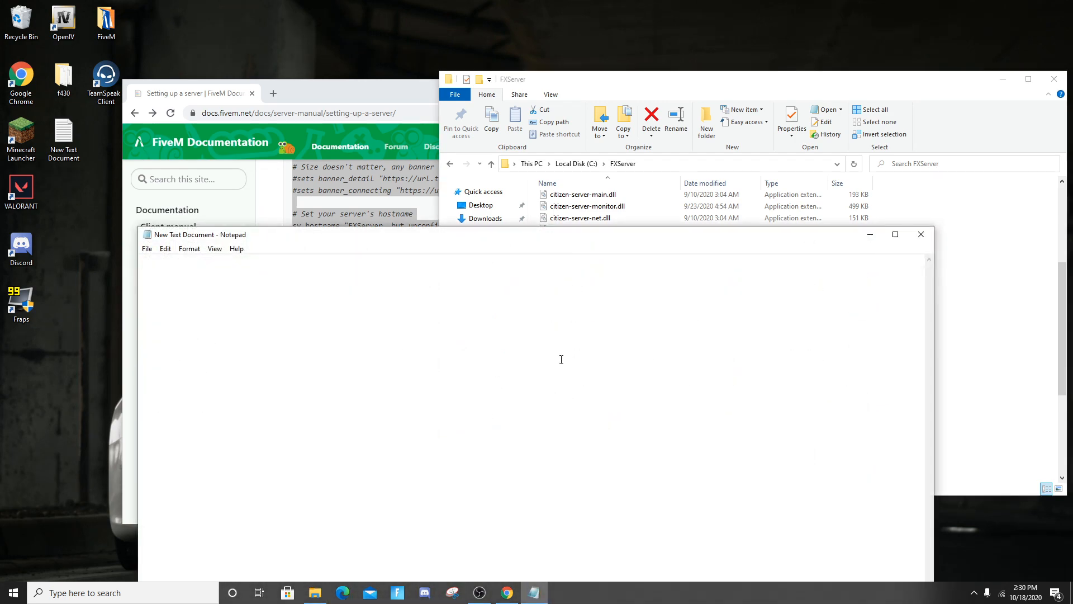
Step: Paste the copied example configuration into the blank document, save it as server.cfg with the All Files type, and close it
key(ctrl+v)
click(149, 248)
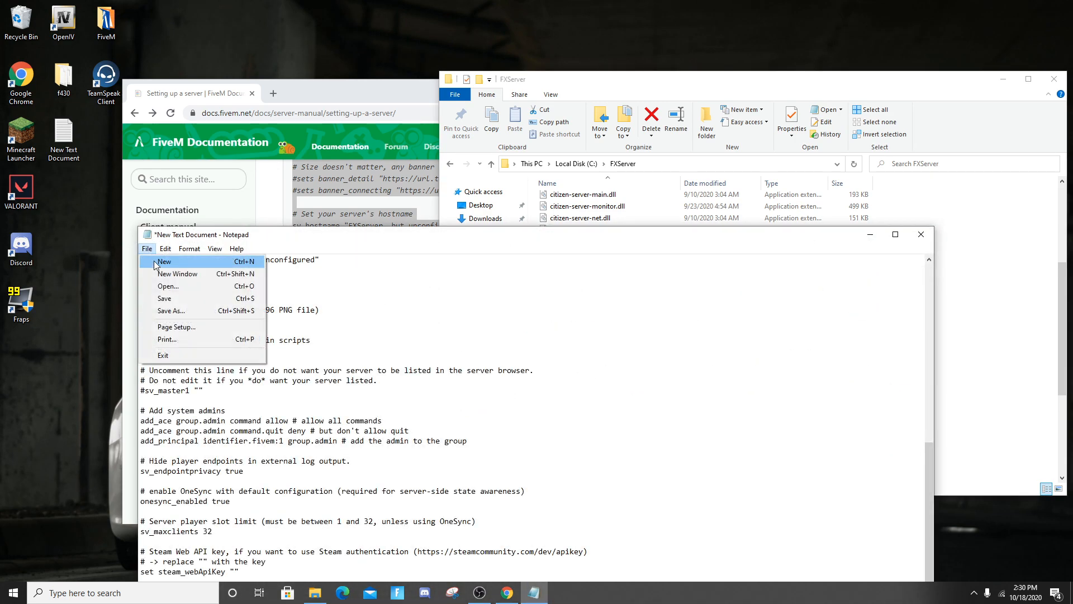
click(168, 310)
text(serv)
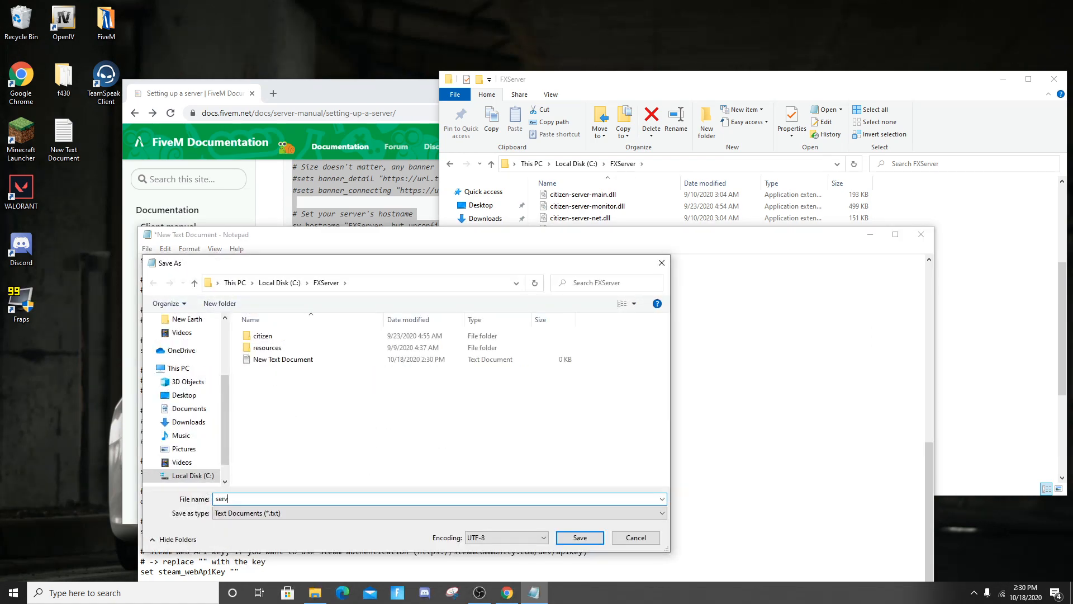
text(er.cfg)
click(311, 512)
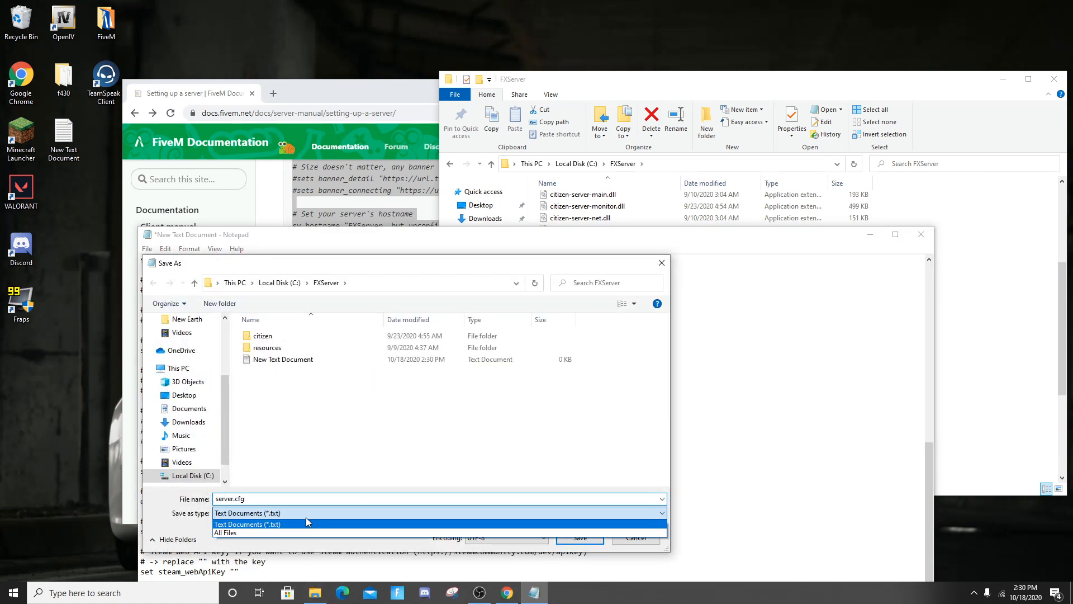
click(303, 531)
click(579, 538)
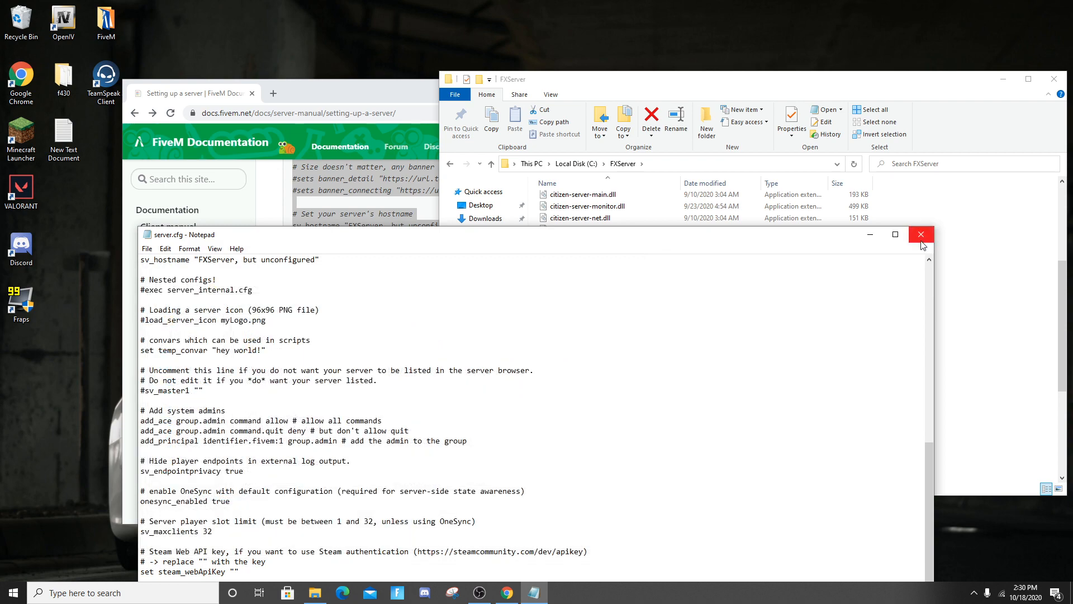
click(920, 234)
Step: Delete the leftover empty New Text Document from the FXServer folder and check that server.cfg is there
right_click(641, 482)
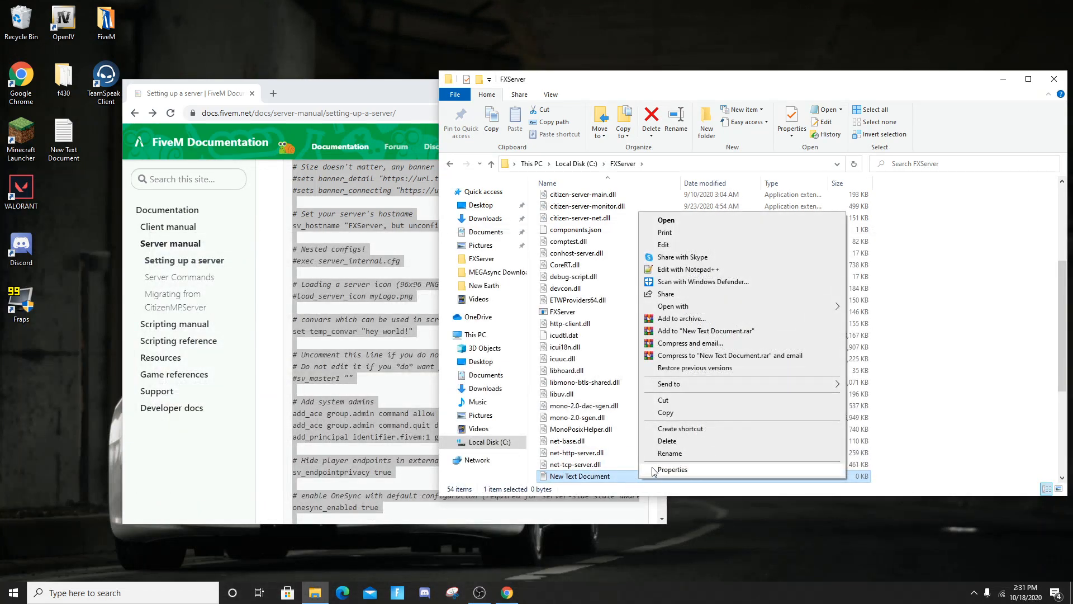
click(657, 440)
scroll(624, 346, down, 7)
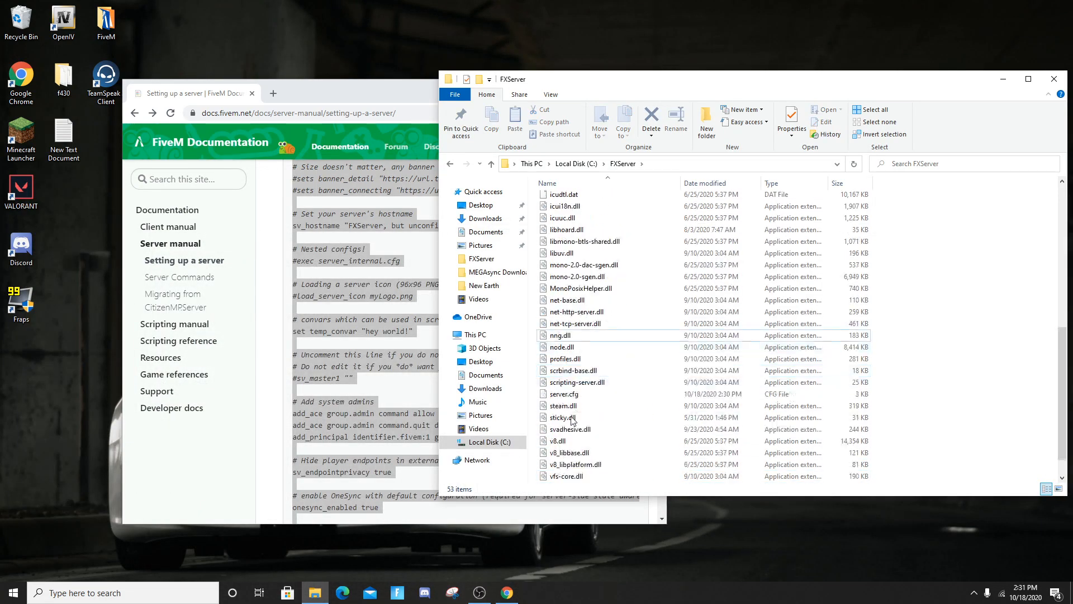
scroll(572, 399, up, 7)
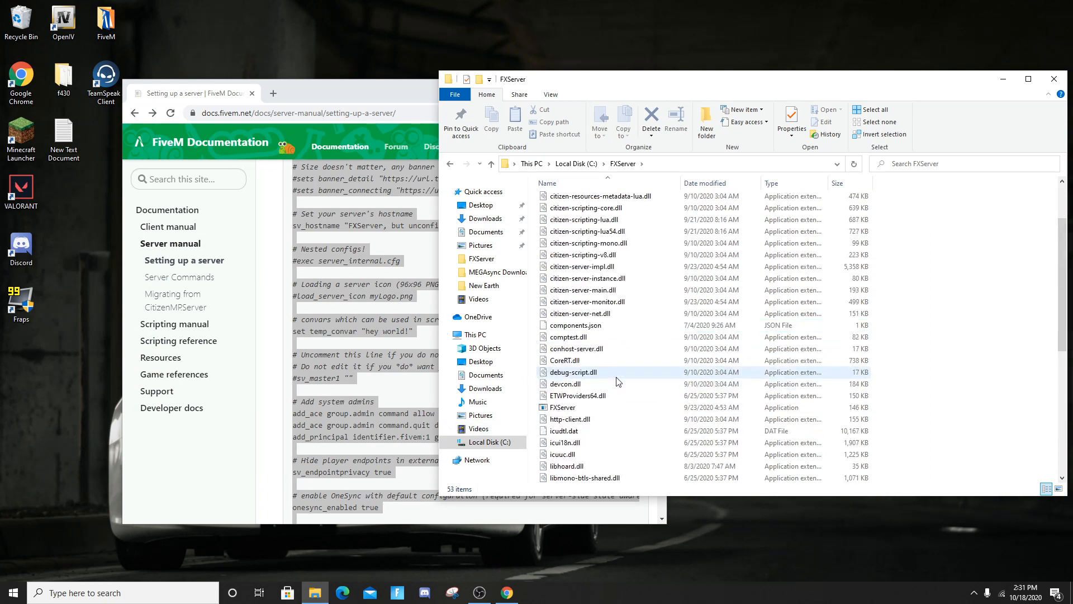
Step: Create another new text document in the FXServer folder and open it in Notepad beside the setup guide
click(403, 424)
scroll(402, 423, up, 1)
scroll(402, 423, up, 15)
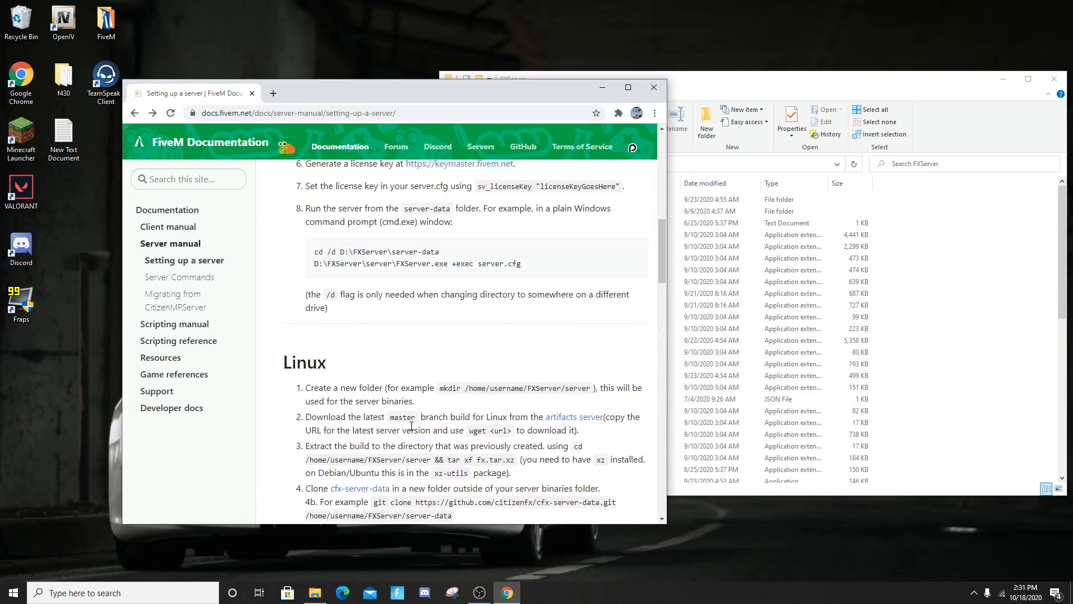
scroll(411, 425, down, 2)
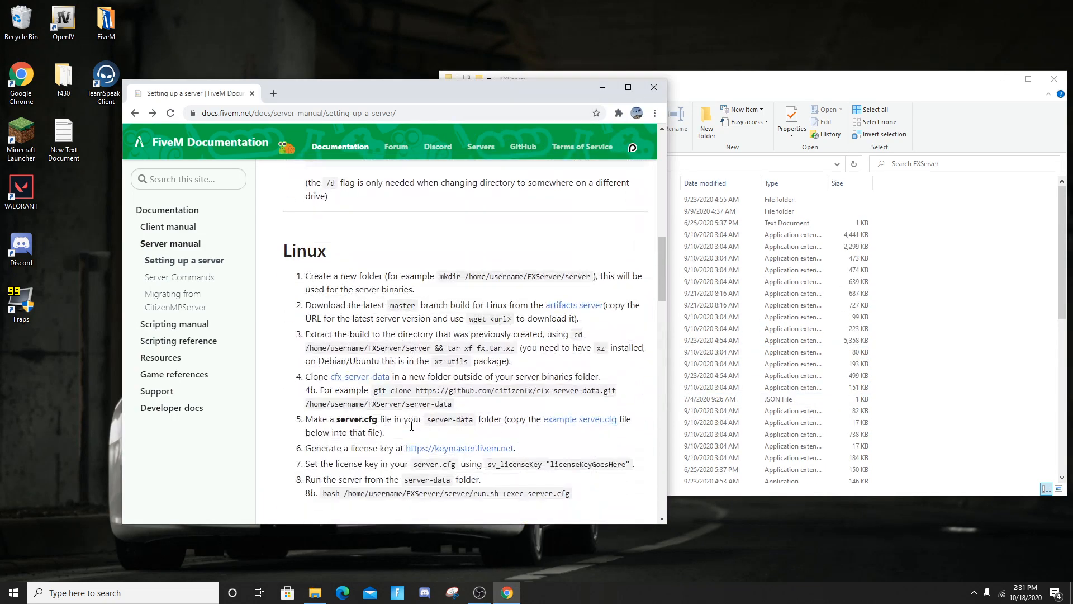
right_click(1017, 314)
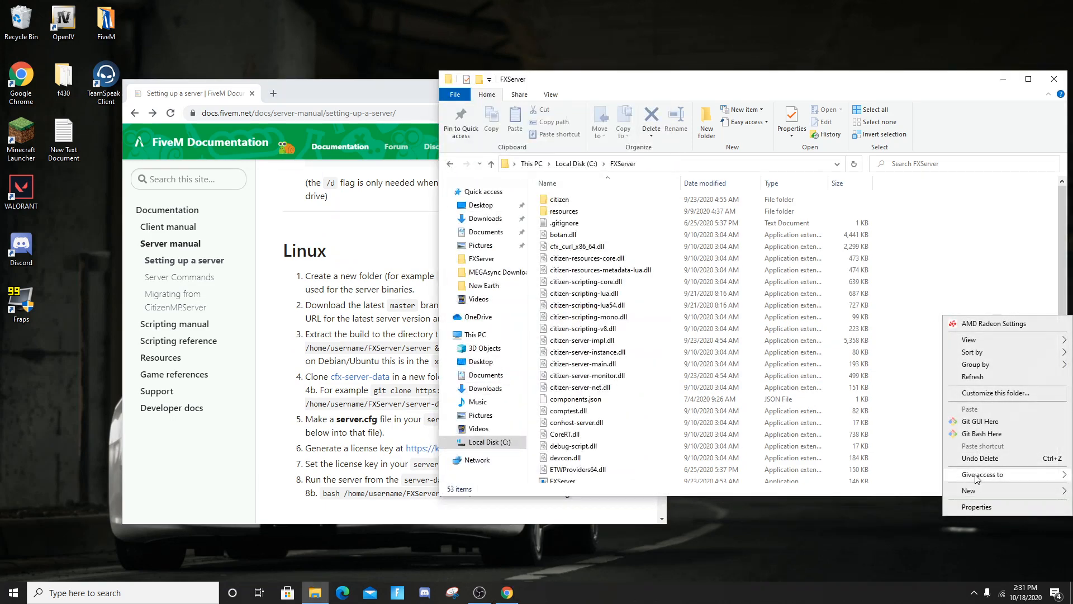
mouse_move(979, 492)
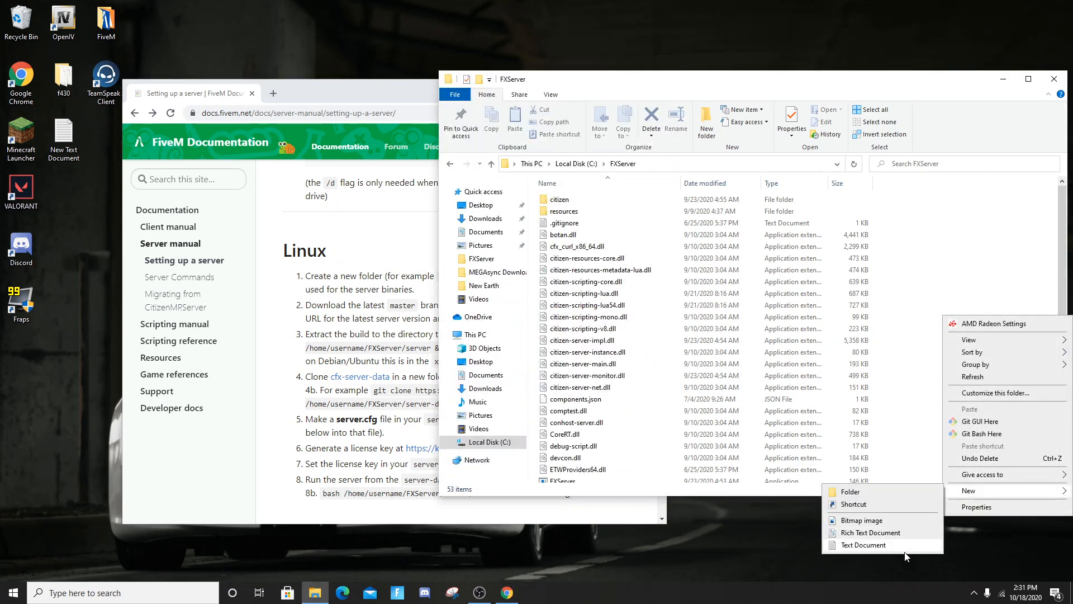
click(871, 558)
double_click(672, 299)
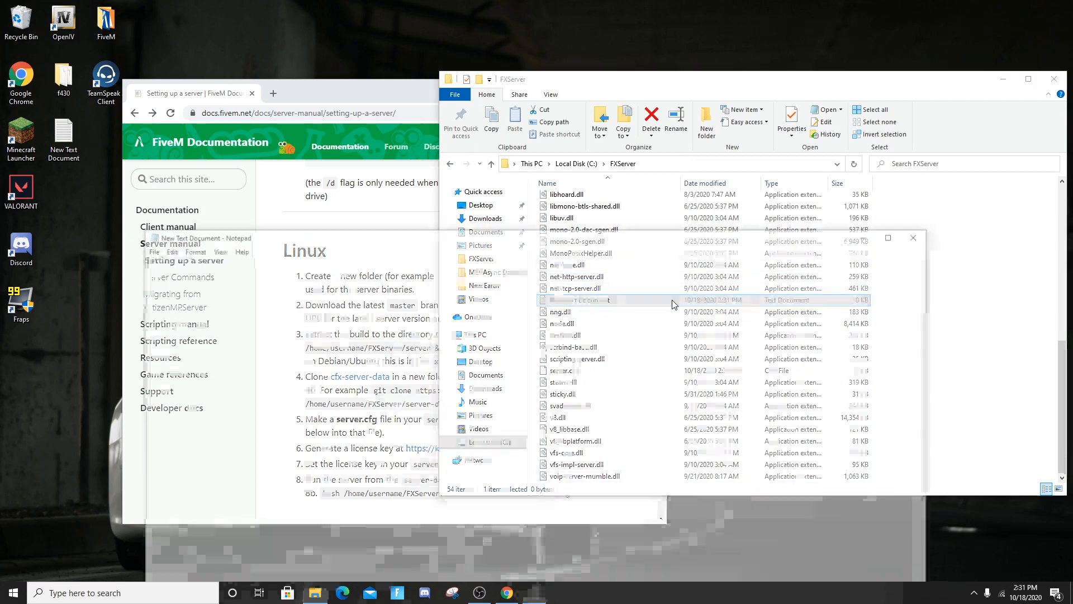
drag(532, 239, 958, 192)
Step: Copy the two-line Windows launch command from step 8 of the setup guide into the blank document and put the browser away
click(347, 432)
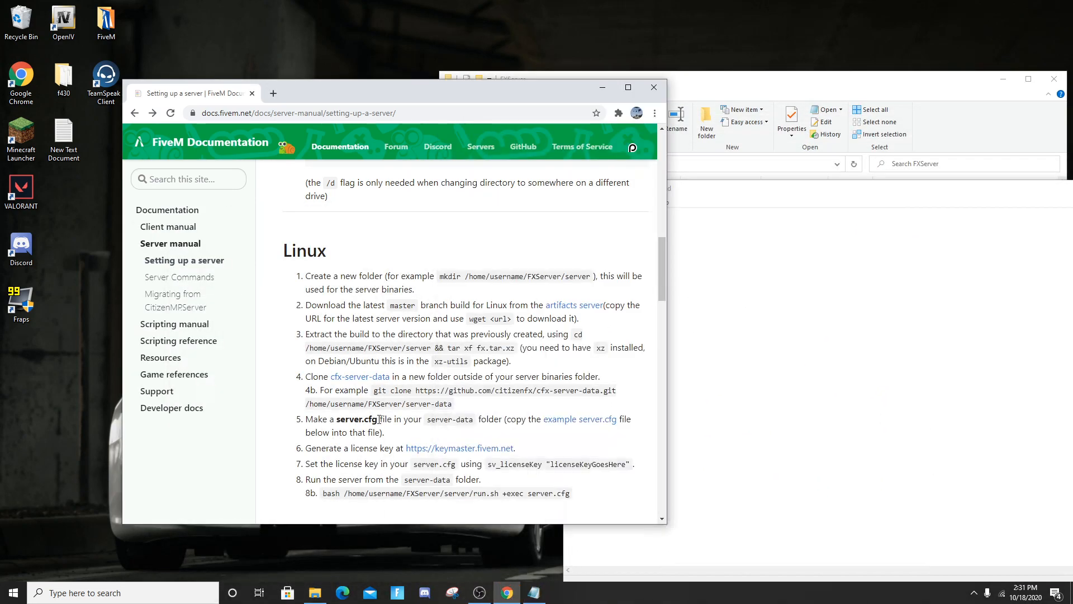
scroll(378, 398, down, 4)
scroll(379, 399, up, 12)
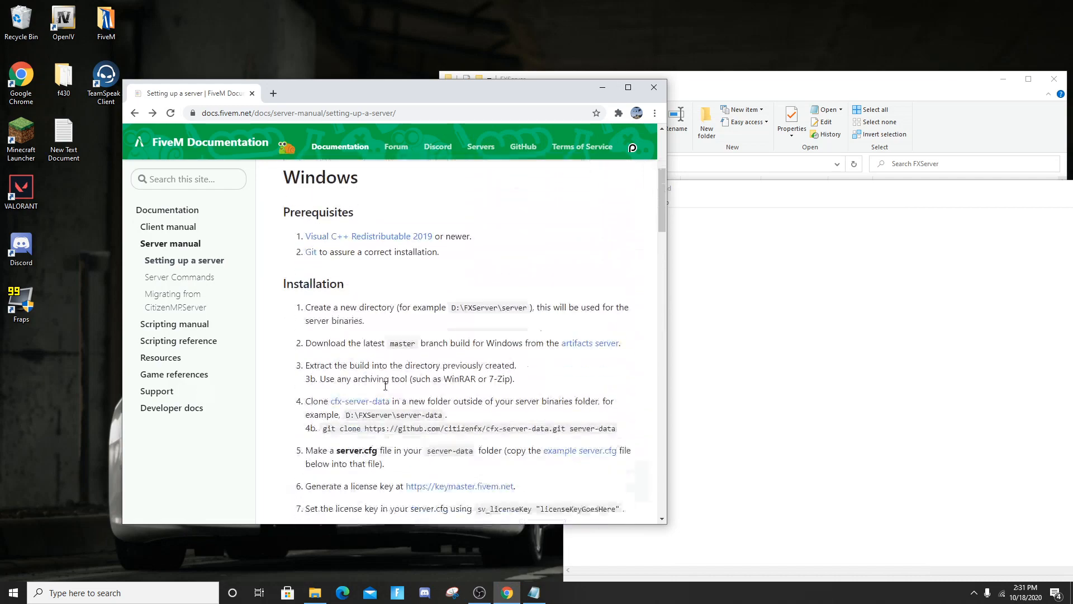
scroll(515, 362, down, 4)
drag(524, 383, 310, 371)
key(ctrl+c)
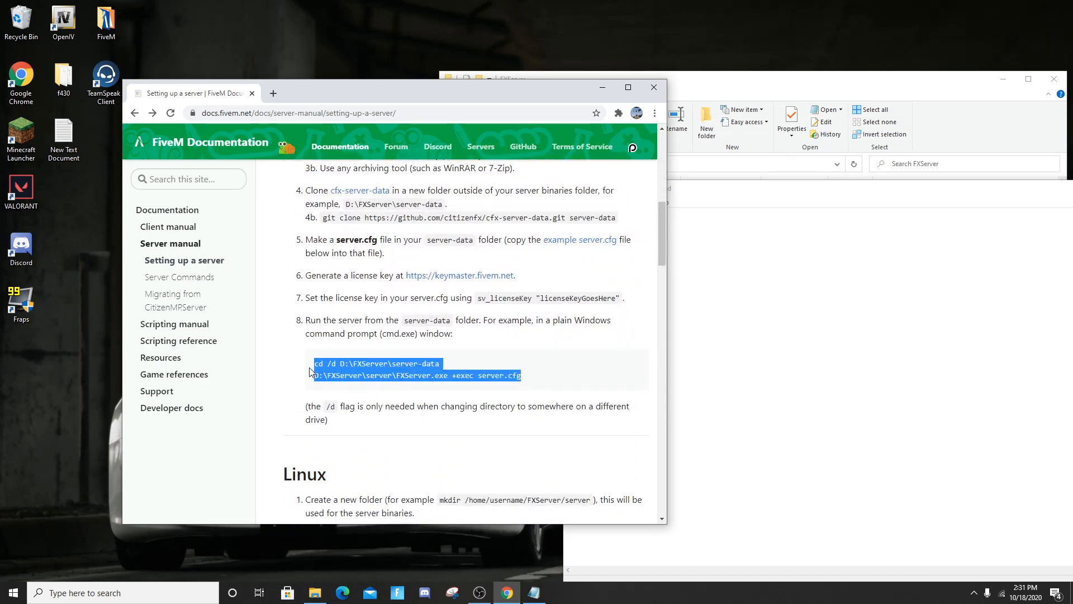
click(809, 245)
key(ctrl+v)
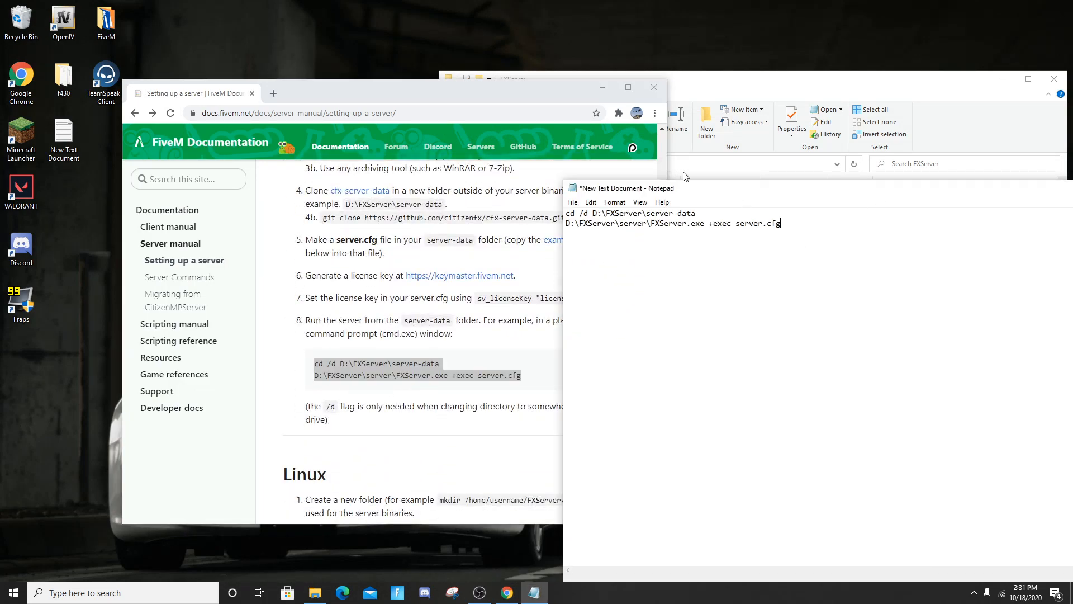
click(653, 89)
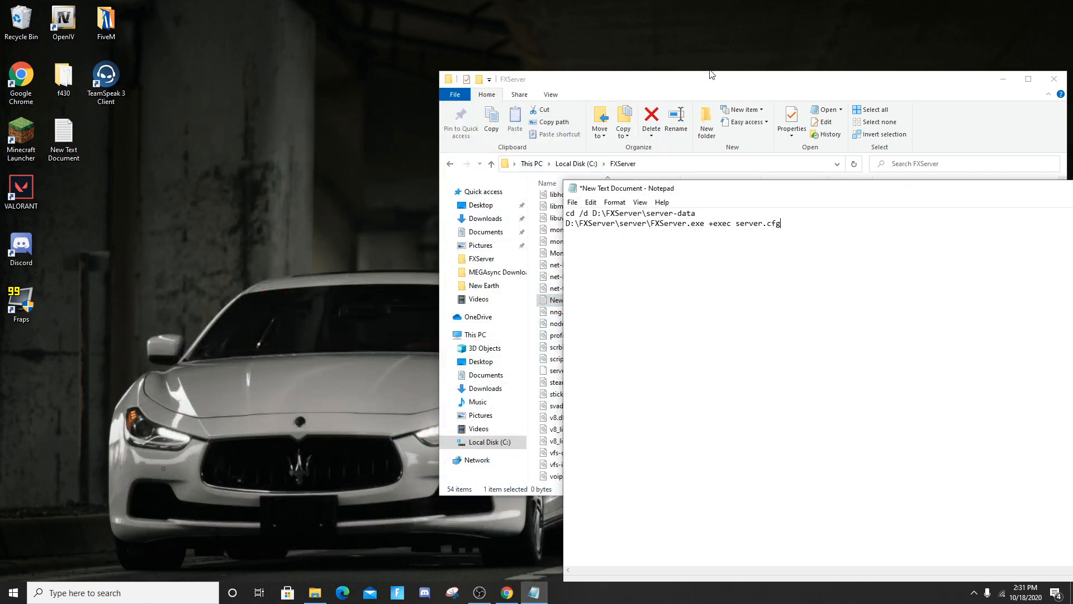
Step: Replace the cd line's path with the FXServer folder's path, C:\FXServer, and change the second line's drive letter to C
drag(711, 74, 393, 252)
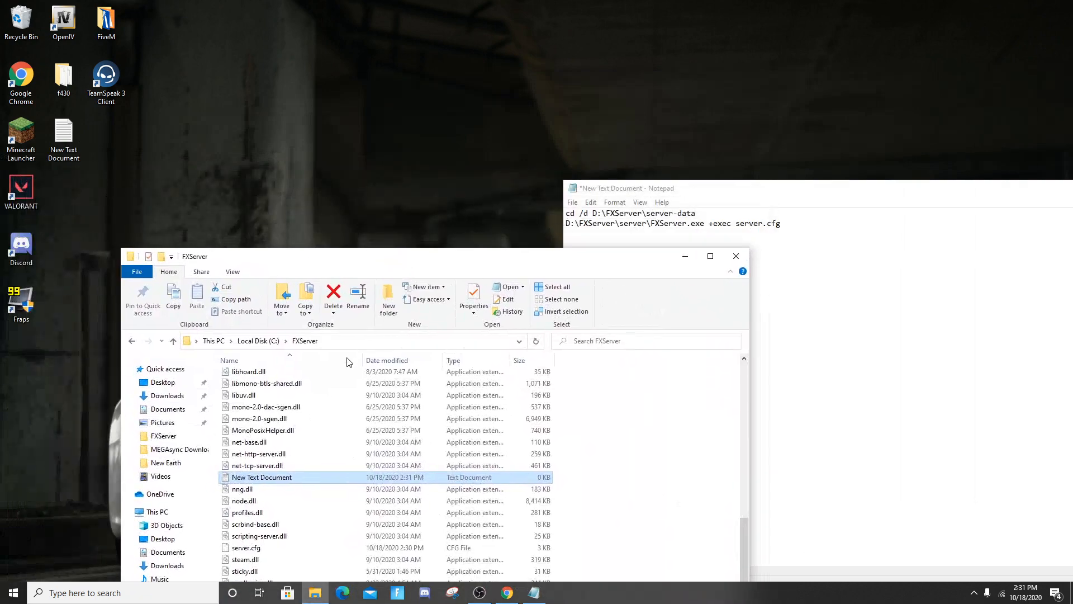
click(247, 345)
key(ctrl+c)
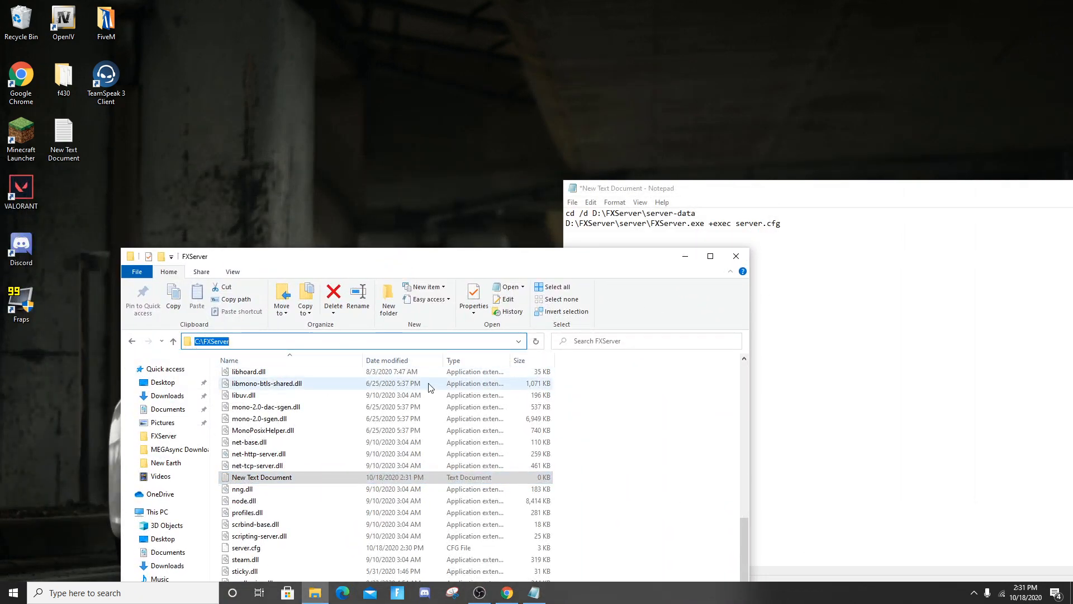
click(836, 304)
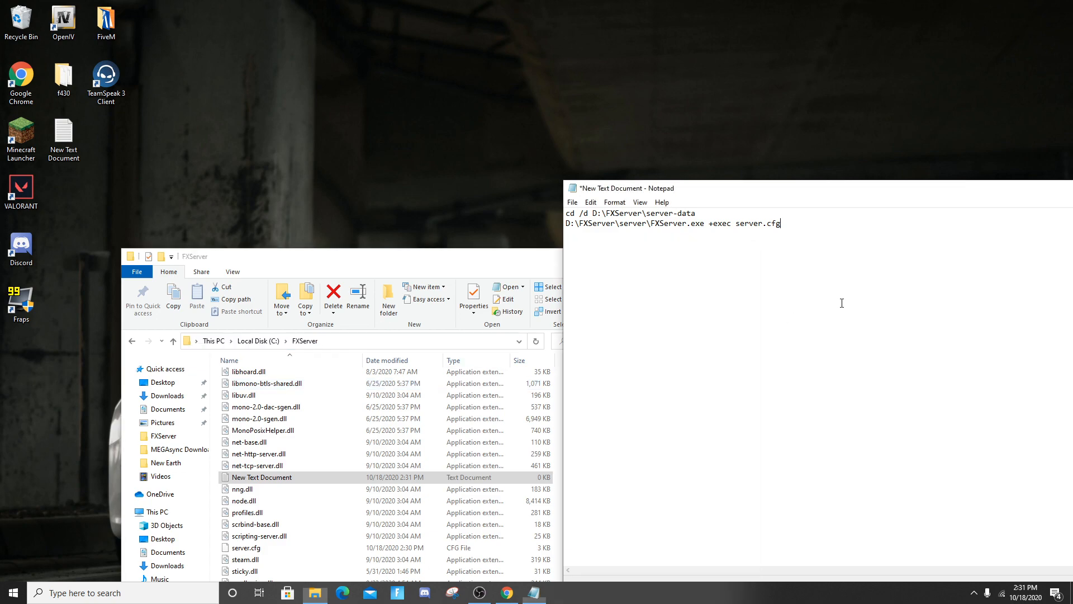
drag(566, 222, 588, 214)
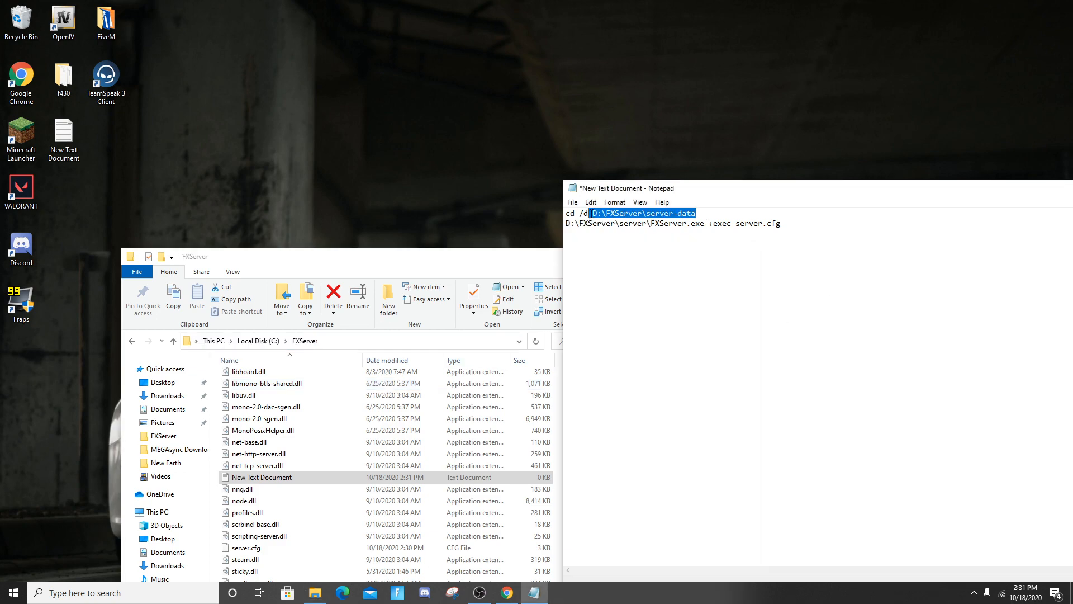
key(ctrl+v)
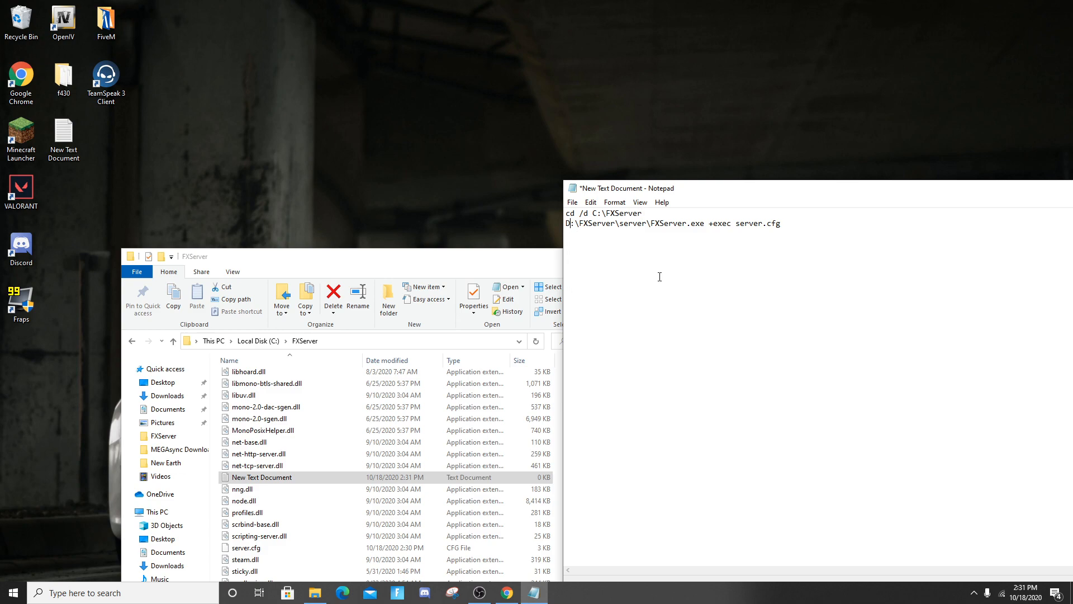
key(BackSpace)
text(C)
Step: Save the launch script as serverstarter.bat in the FXServer folder with the All Files type and close it
click(573, 202)
click(603, 265)
text(se)
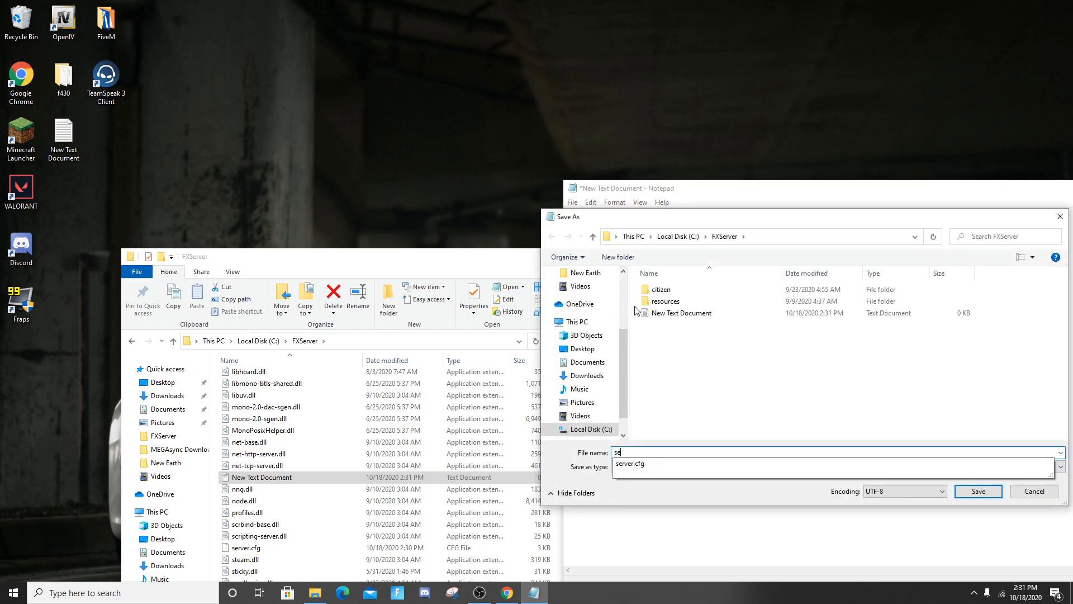
text(rverstarter.bat)
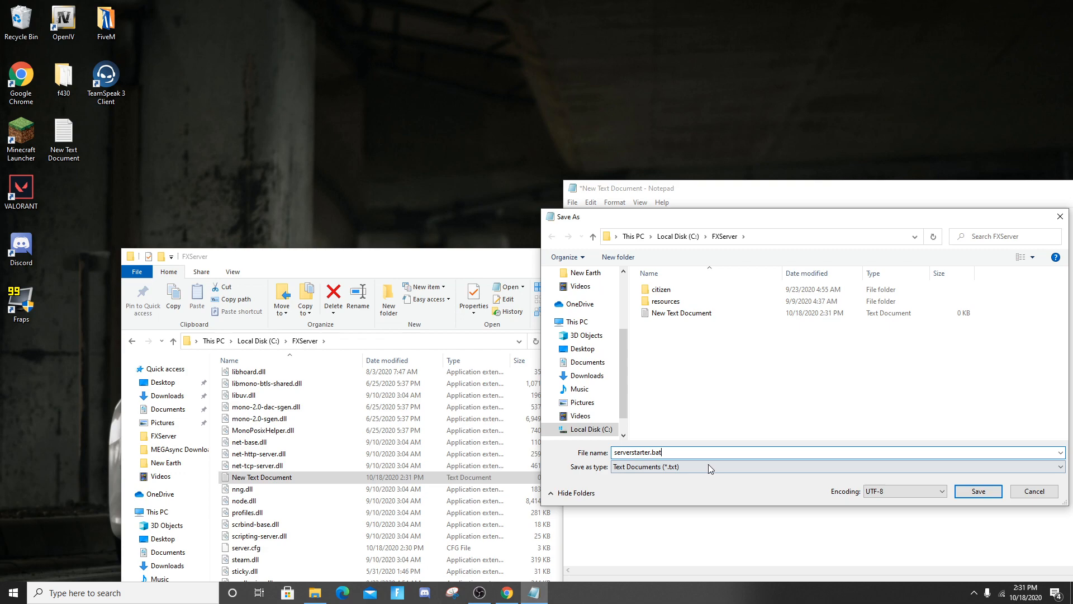
click(709, 467)
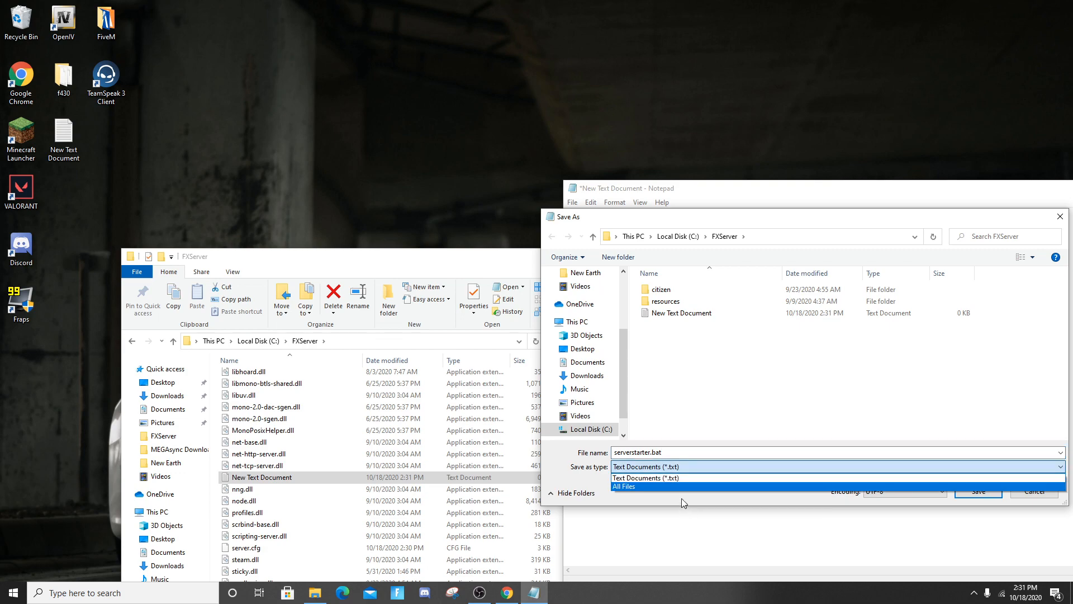
click(680, 494)
click(978, 492)
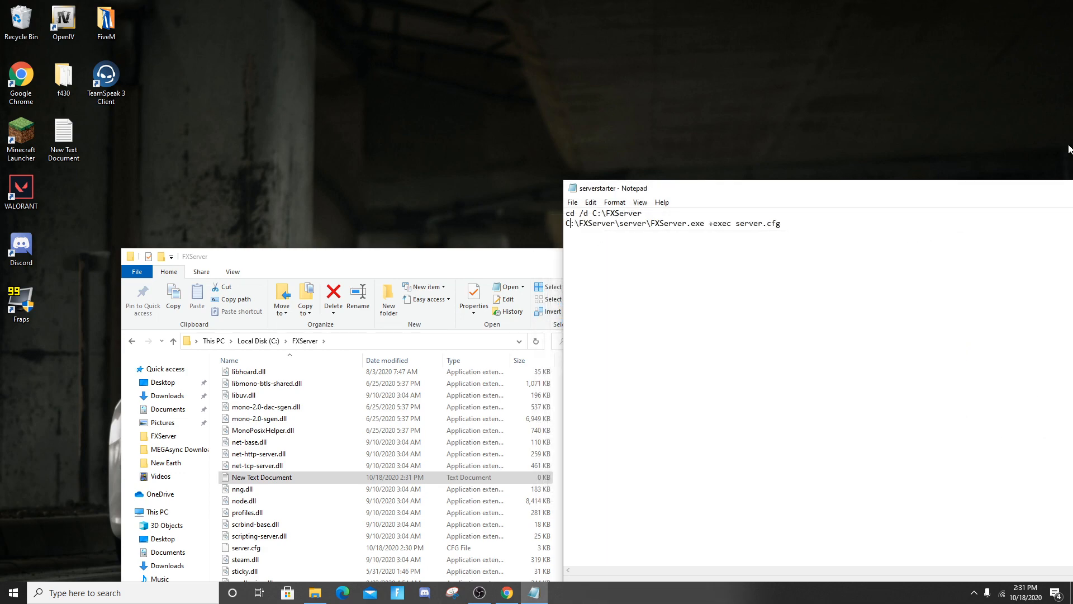
click(1002, 230)
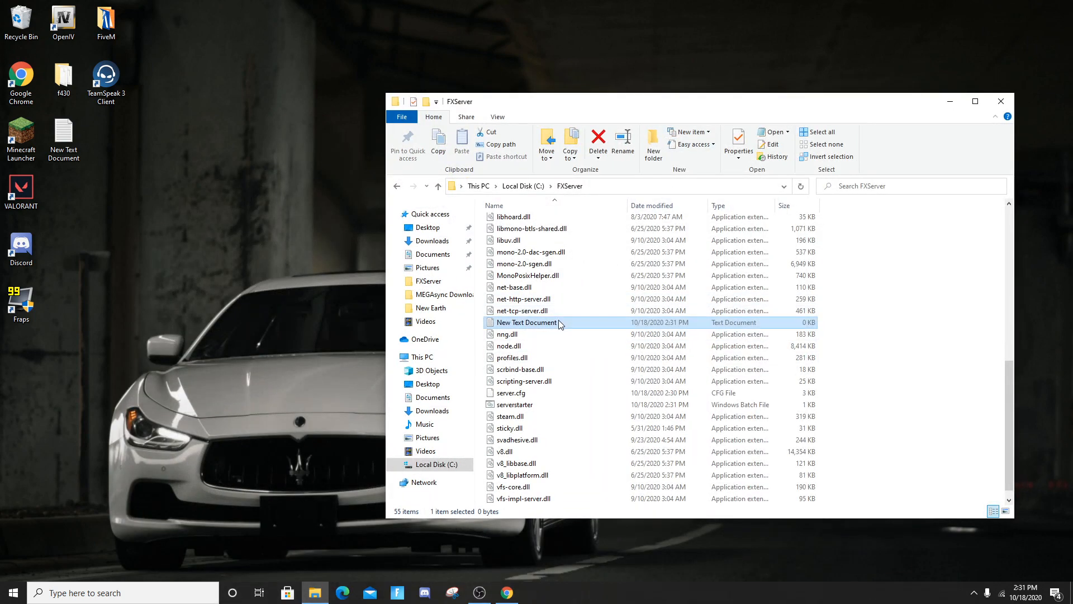
Step: Delete the empty text document left beside the batch file and look over the FXServer folder's contents
right_click(558, 320)
click(587, 282)
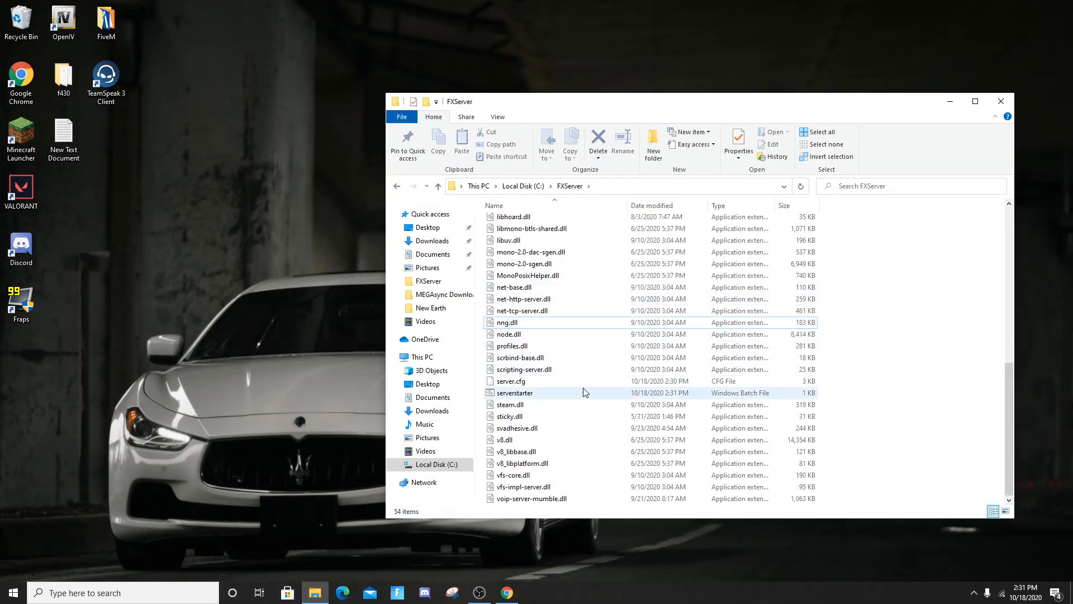
scroll(584, 391, up, 7)
scroll(578, 380, up, 3)
scroll(587, 257, down, 5)
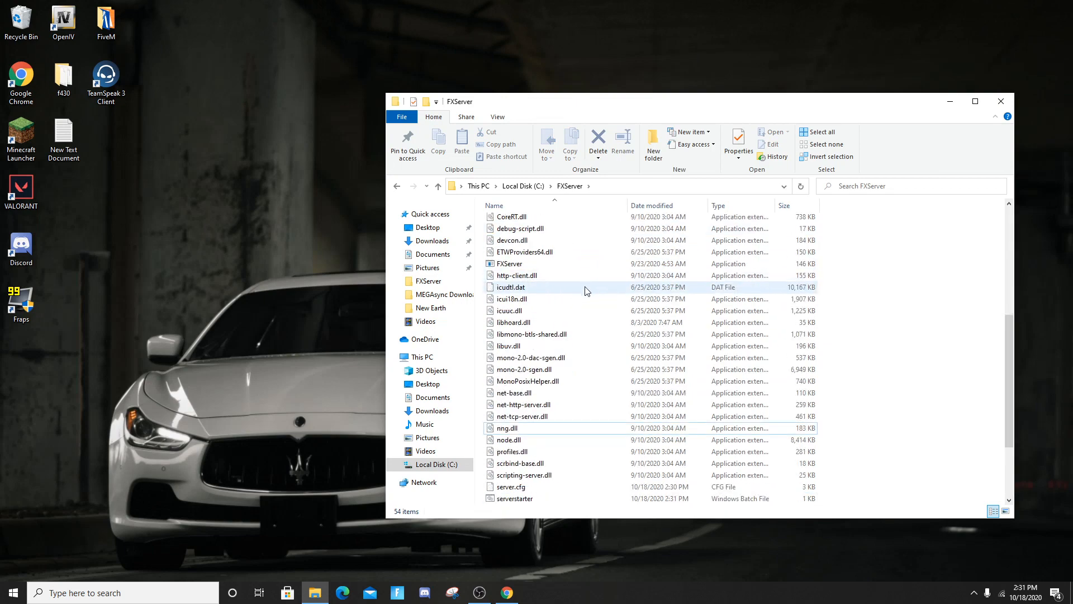
scroll(596, 302, up, 5)
scroll(598, 307, down, 10)
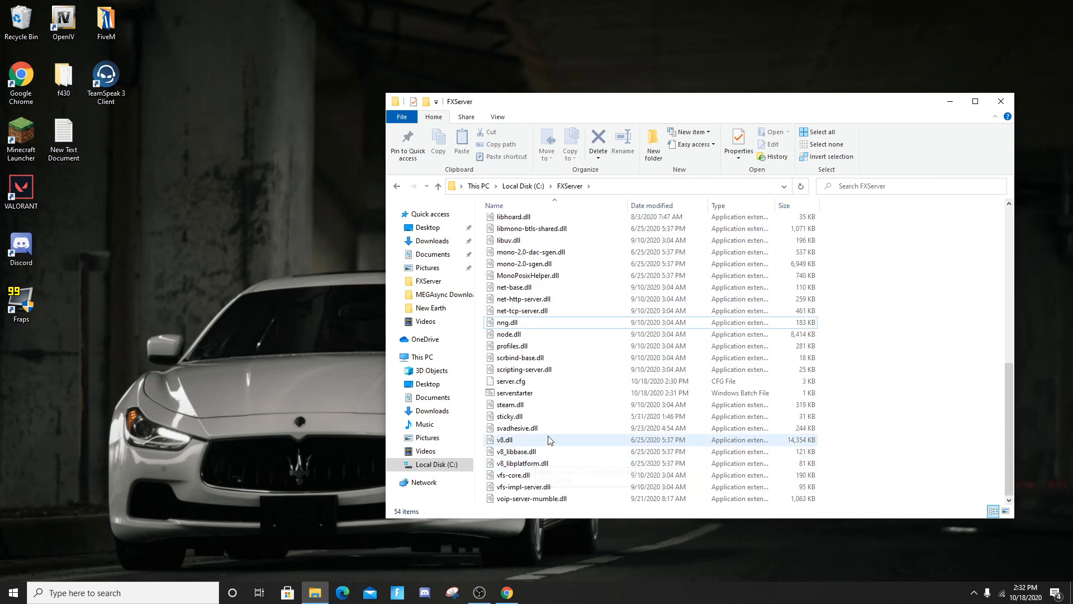
Step: Return to the setup guide, open the keymaster.fivem.net link for generating a license key, and sign in
click(507, 592)
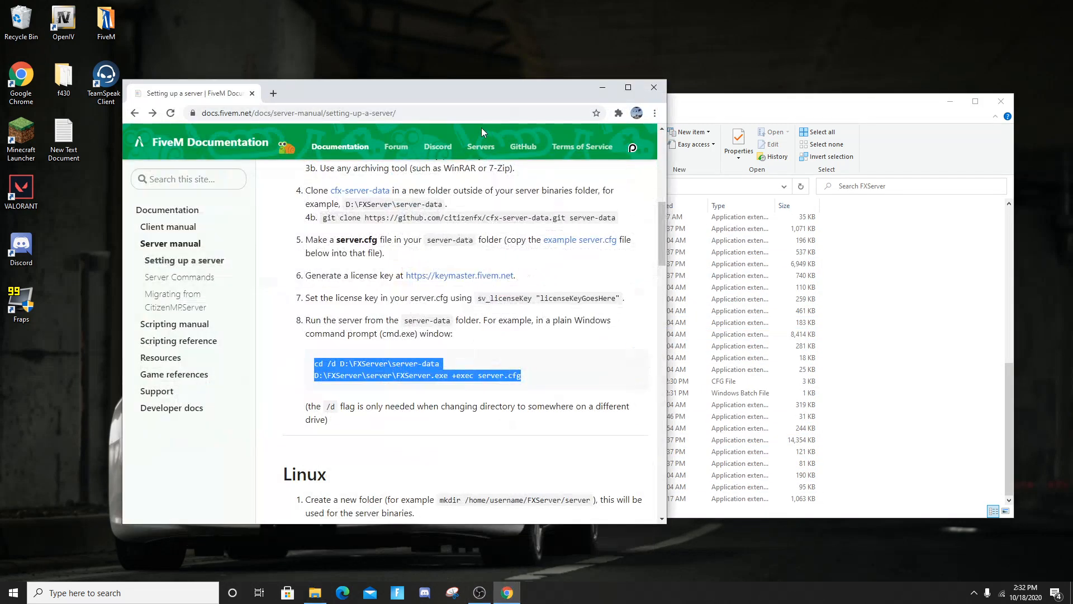
click(458, 115)
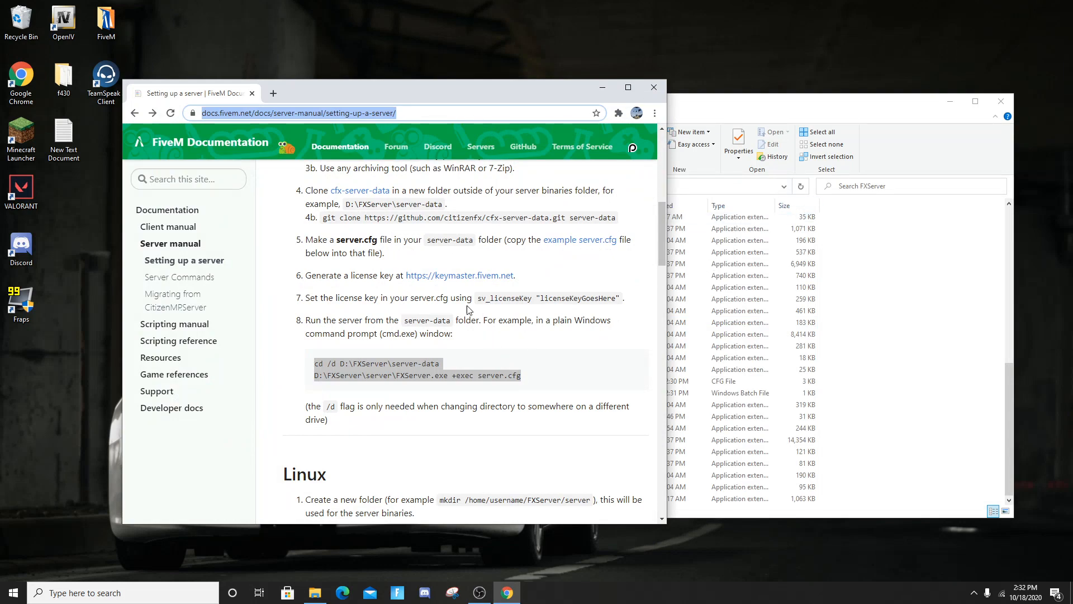
click(456, 276)
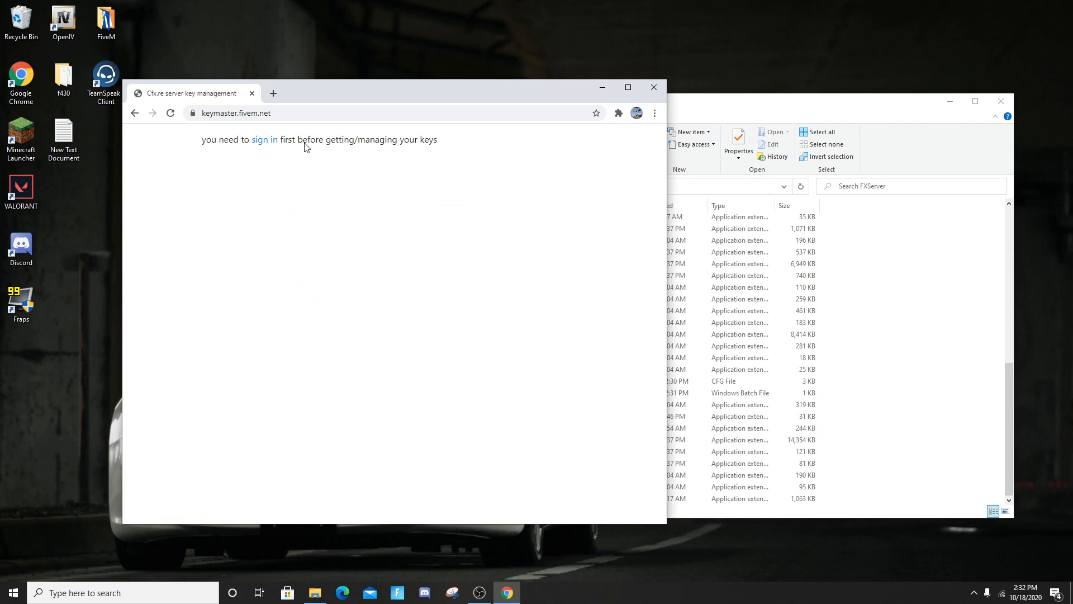
click(272, 142)
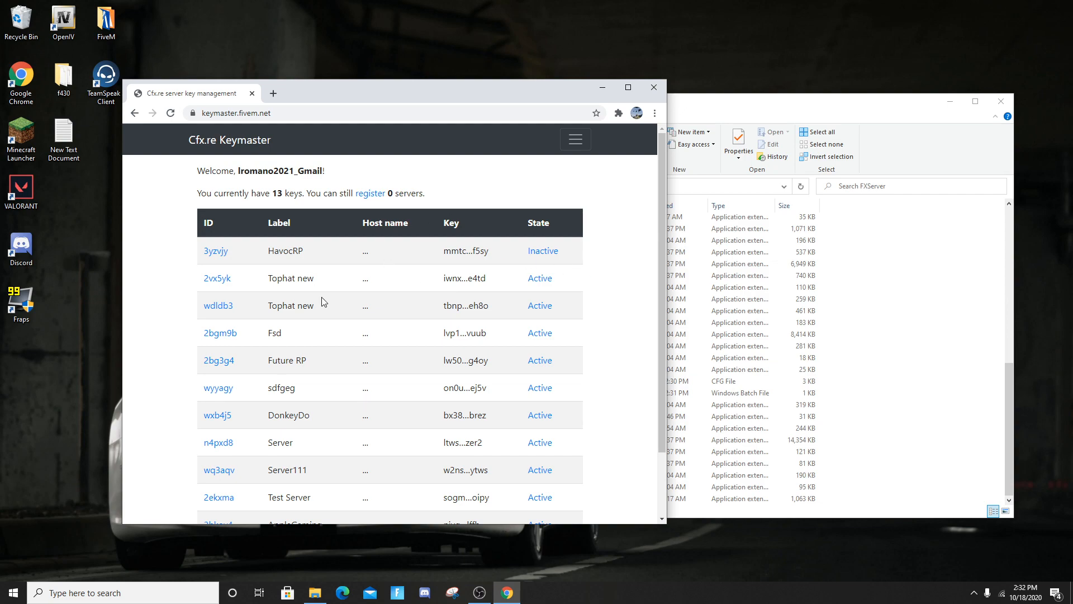
Step: Open the details page of the first active "Tophat new" server in the key list to get its full license key
triple_click(450, 252)
triple_click(477, 250)
click(479, 249)
double_click(458, 280)
click(218, 279)
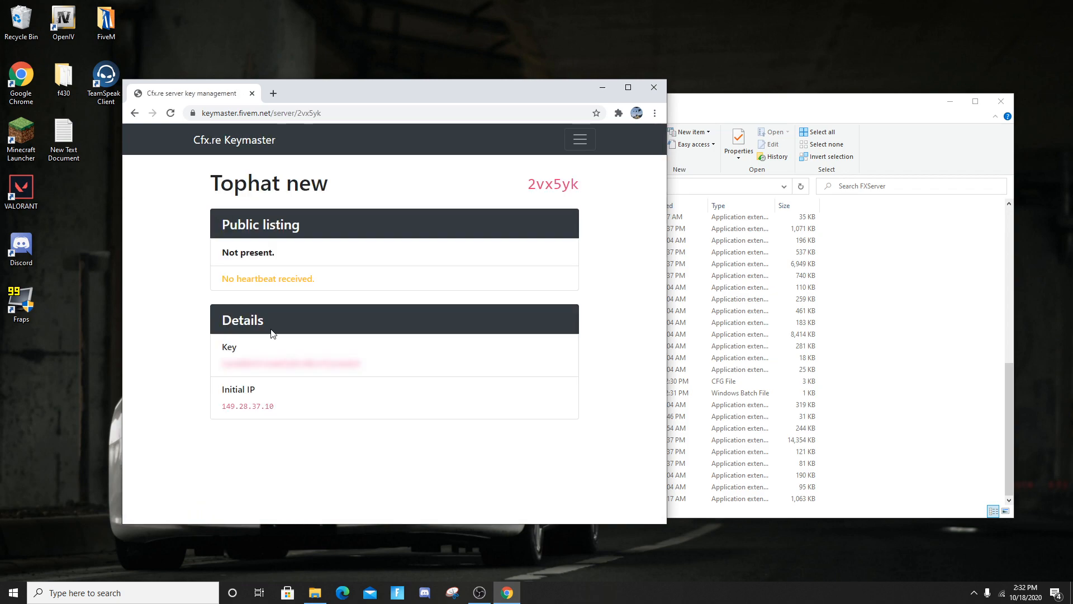
Step: Copy the license key from the server's Keymaster details and open server.cfg from the FXServer folder in Notepad++
double_click(278, 362)
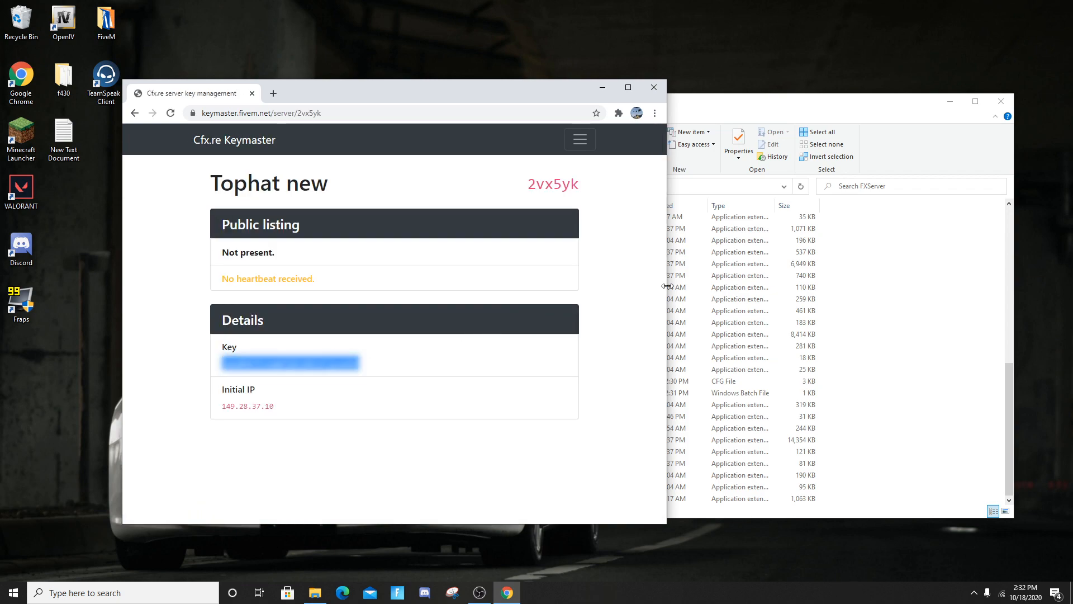
click(786, 326)
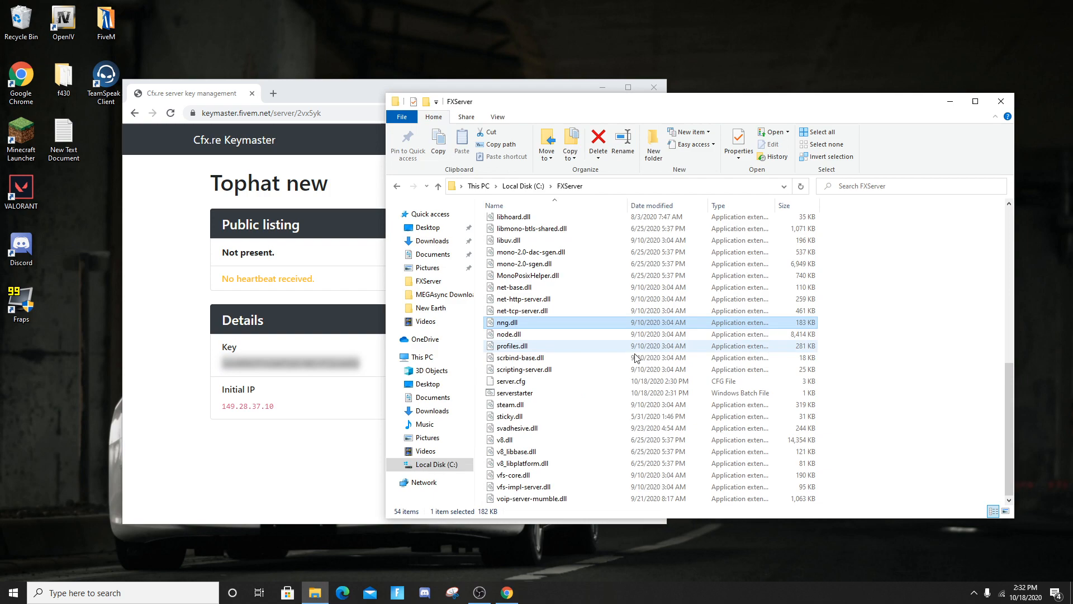
click(531, 373)
click(530, 382)
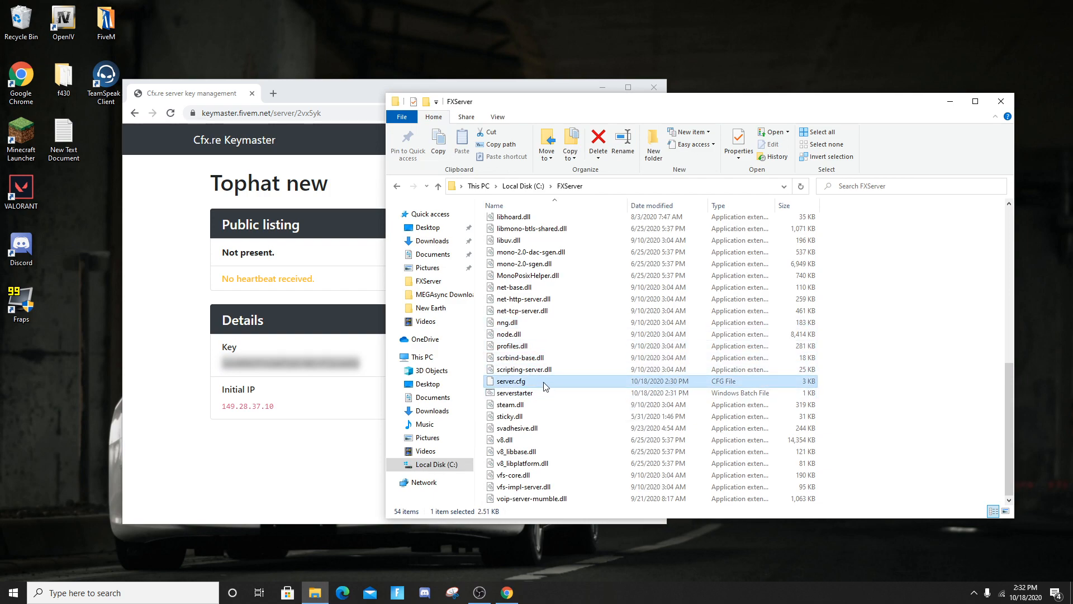
right_click(544, 392)
click(598, 185)
Step: Replace the changeme placeholder on the sv_licenseKey line with the copied license key and save server.cfg
scroll(604, 503, down, 13)
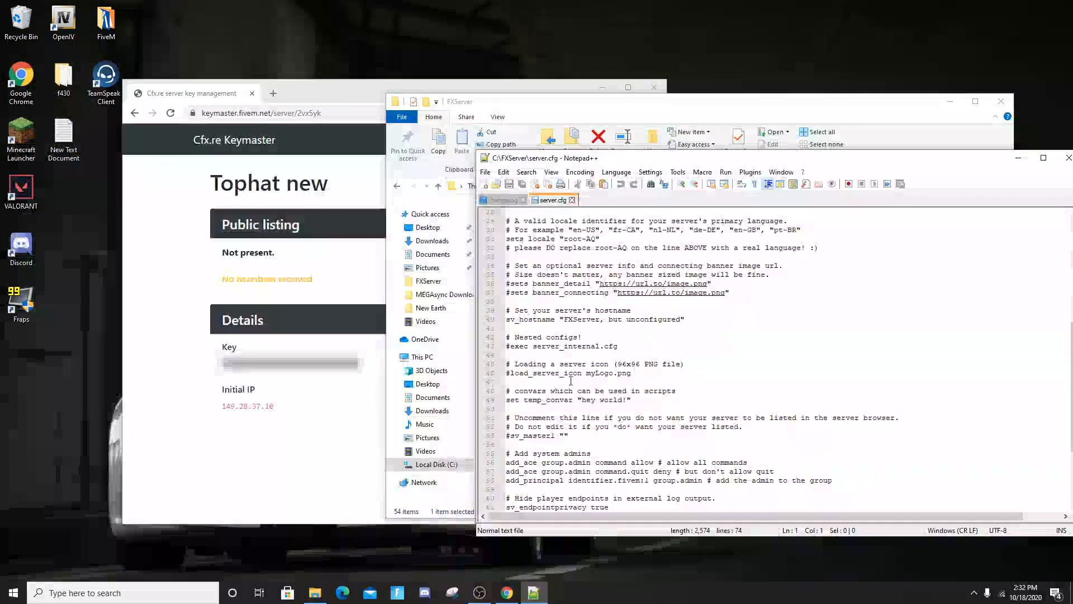
double_click(603, 508)
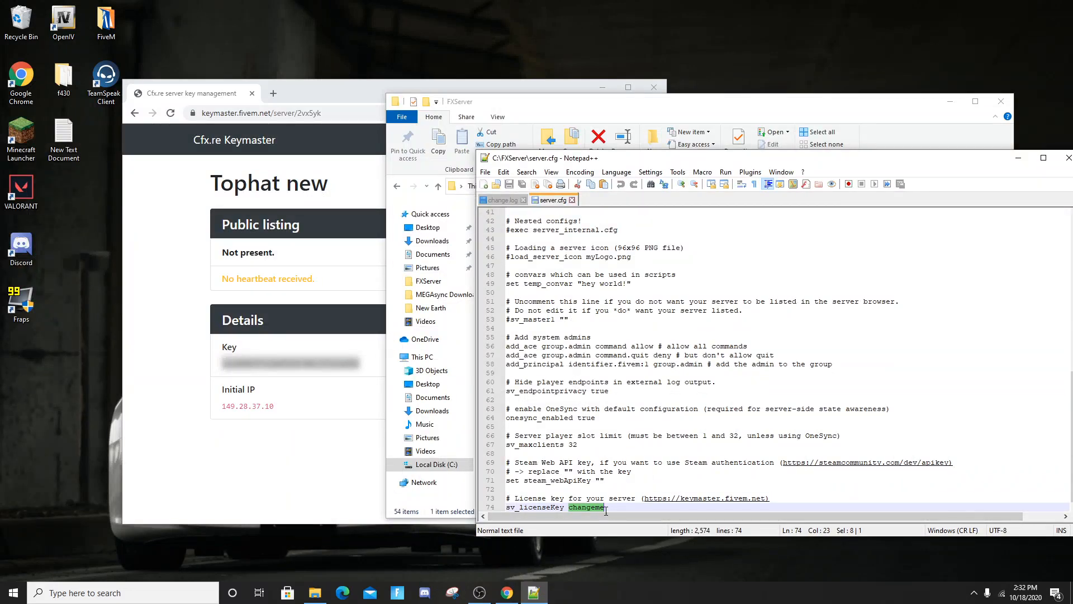
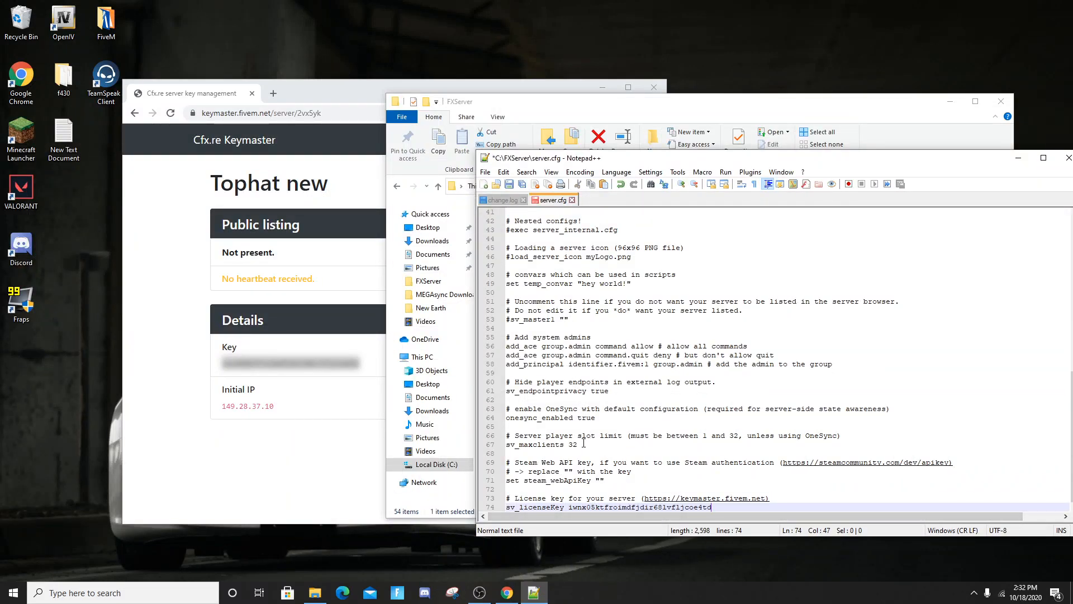
key(Up)
key(Up)
key(Up)
key(Up)
key(Up)
key(Up)
key(Up)
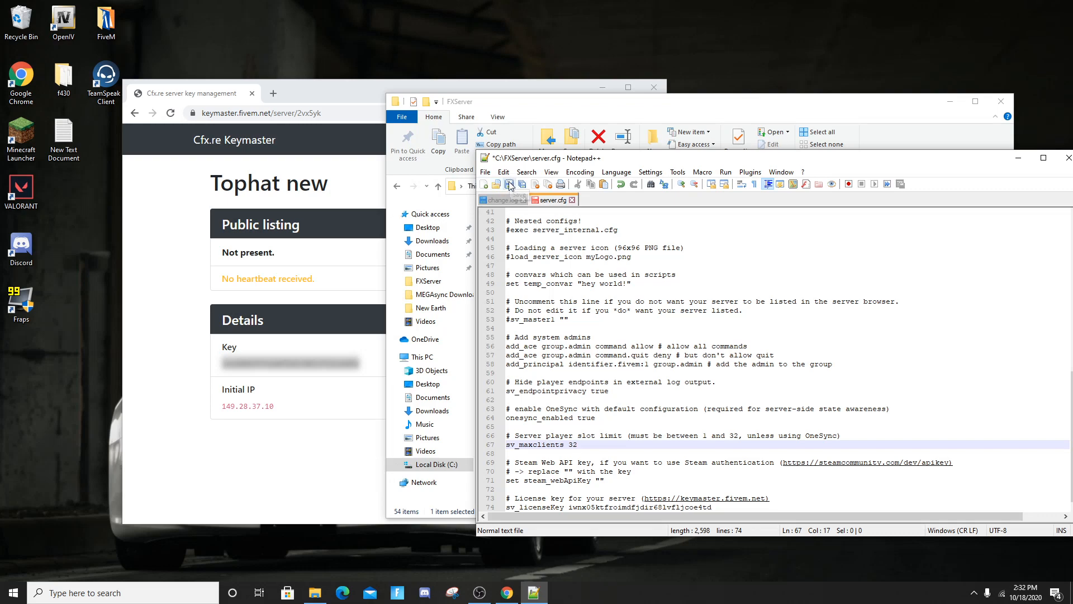
Step: Go back to the Keymaster key list and try to register another server key
click(136, 127)
click(134, 113)
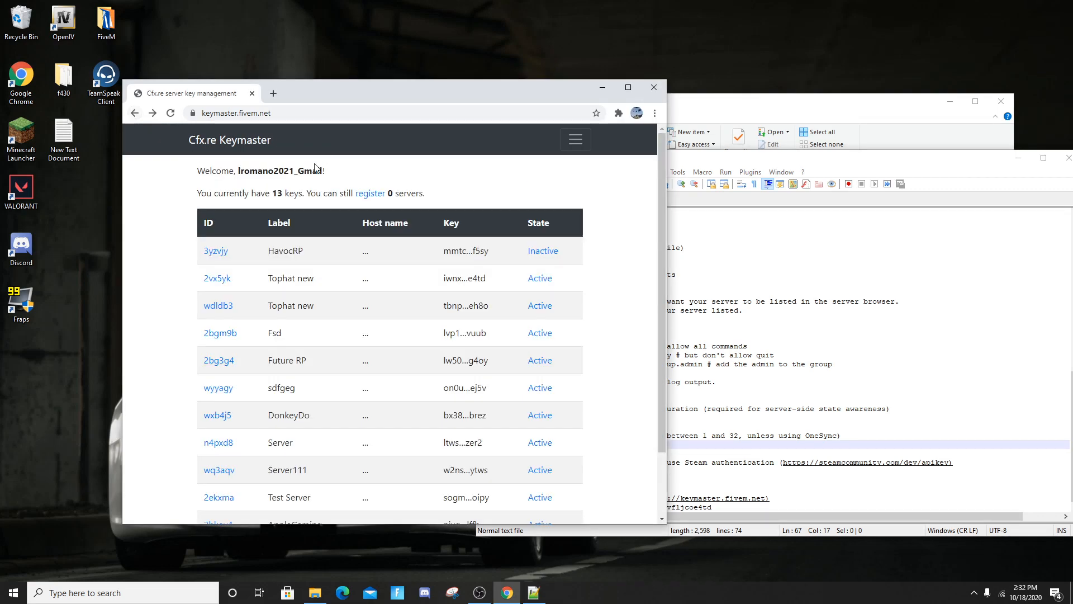
click(372, 194)
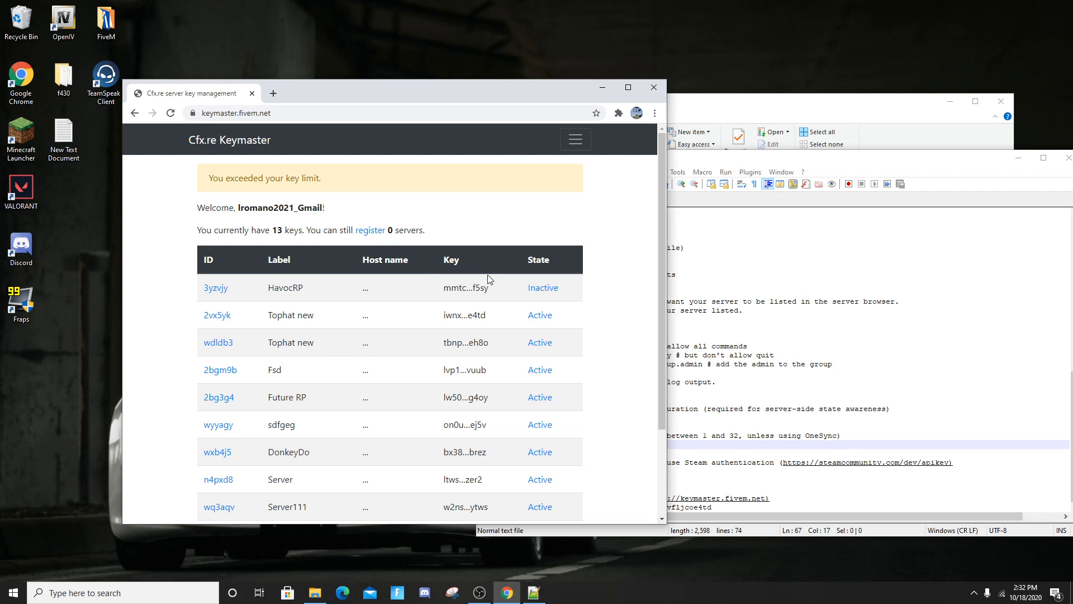
Step: Return to server.cfg, clear the browser window out of its way, and examine the server listing, admin and steam_webApiKey lines
scroll(727, 312, up, 1)
drag(801, 328, 798, 337)
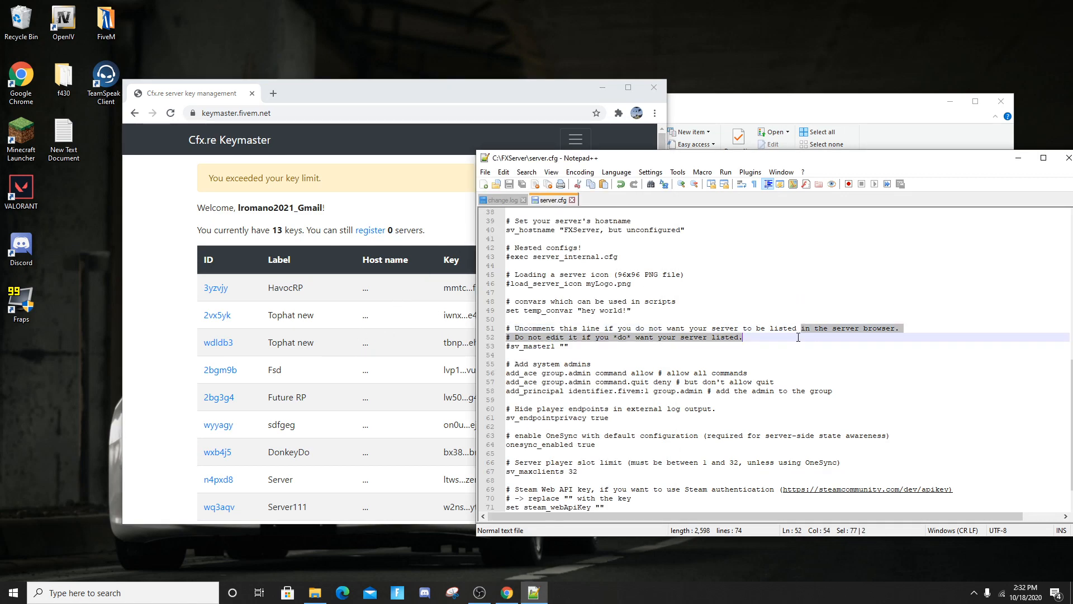
scroll(798, 337, down, 1)
click(568, 102)
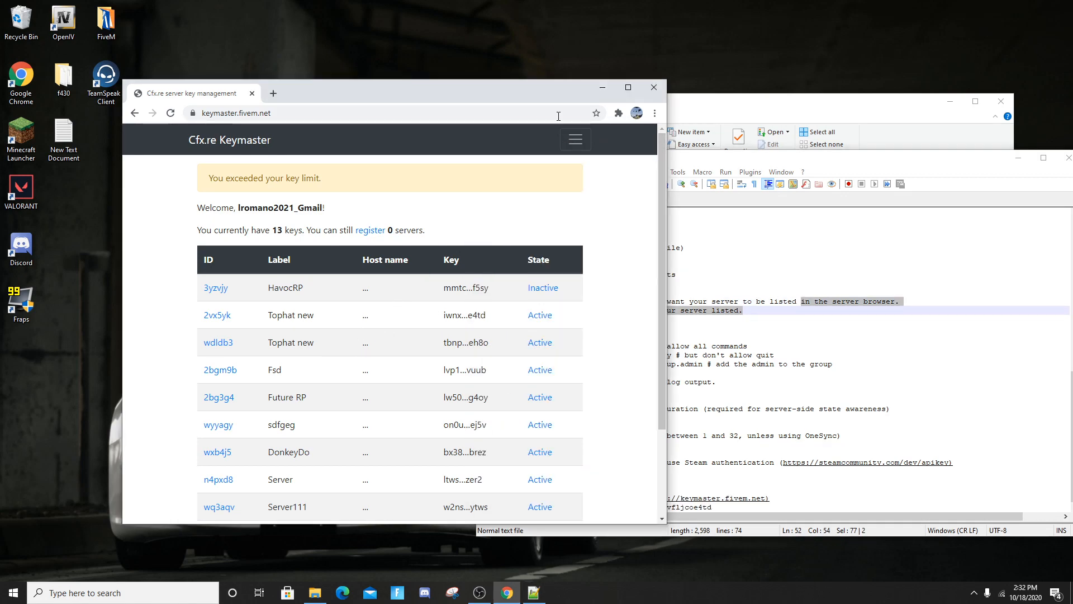
drag(522, 105, 350, 220)
click(604, 346)
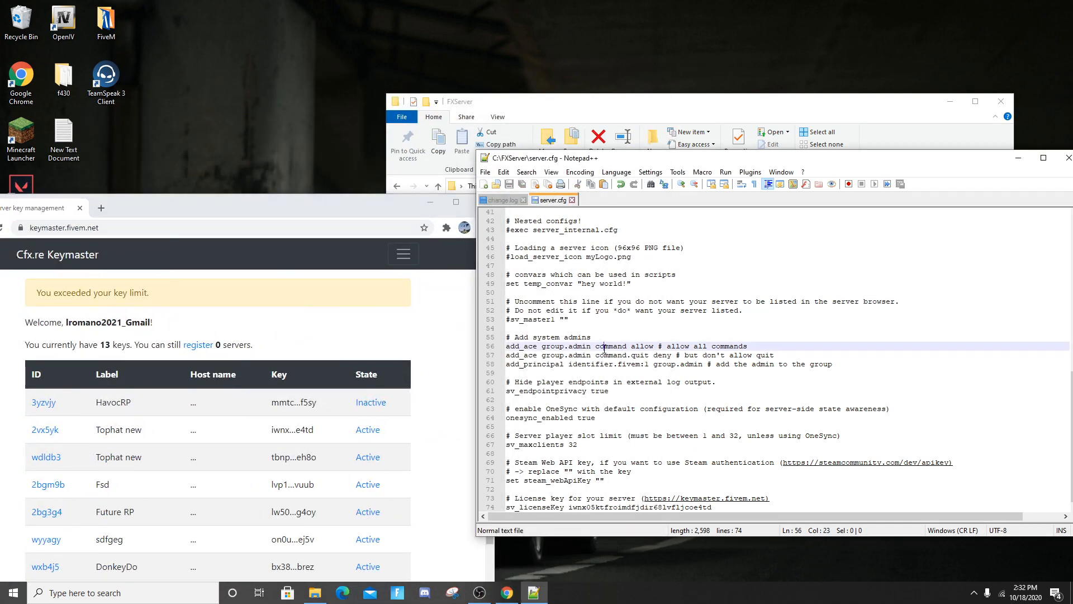
click(597, 480)
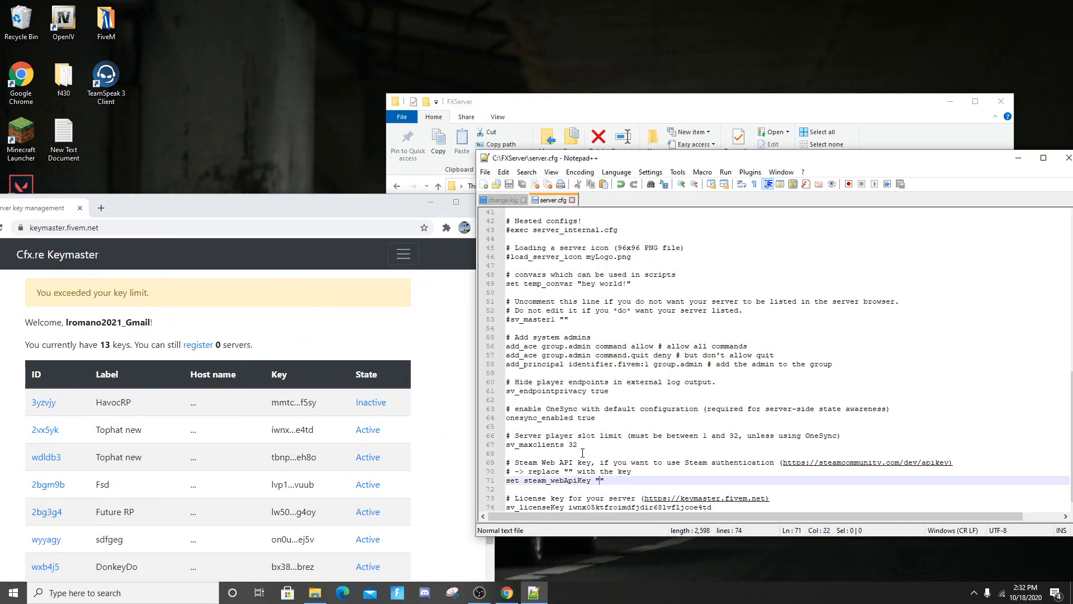
Step: Bring the browser back into view, return to the FiveM server setup guide and look through its remaining instructions
click(354, 265)
key(ctrl+l)
text(s)
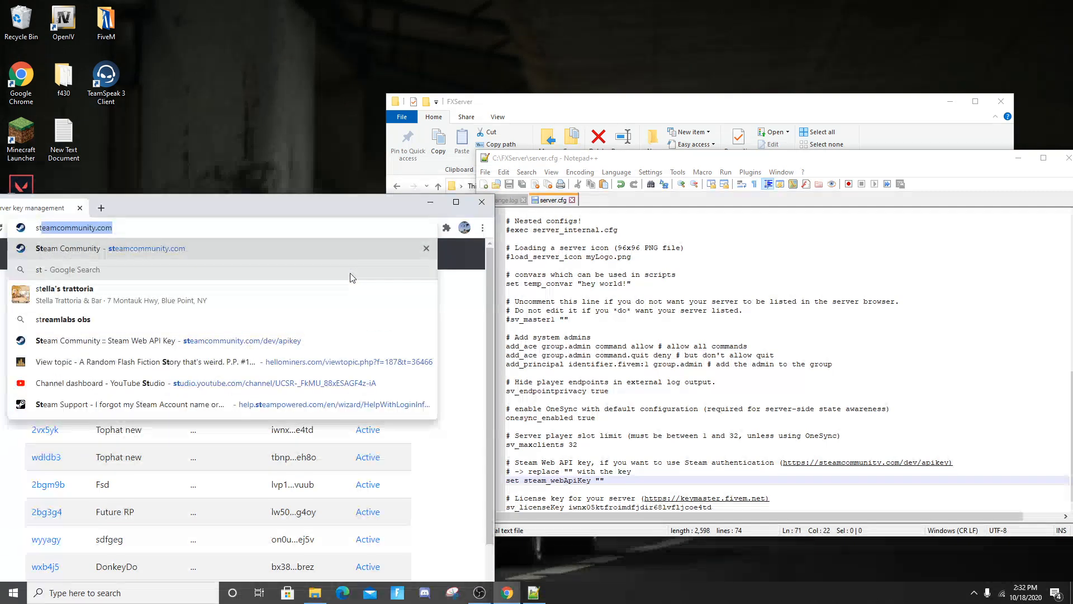
drag(294, 208, 563, 40)
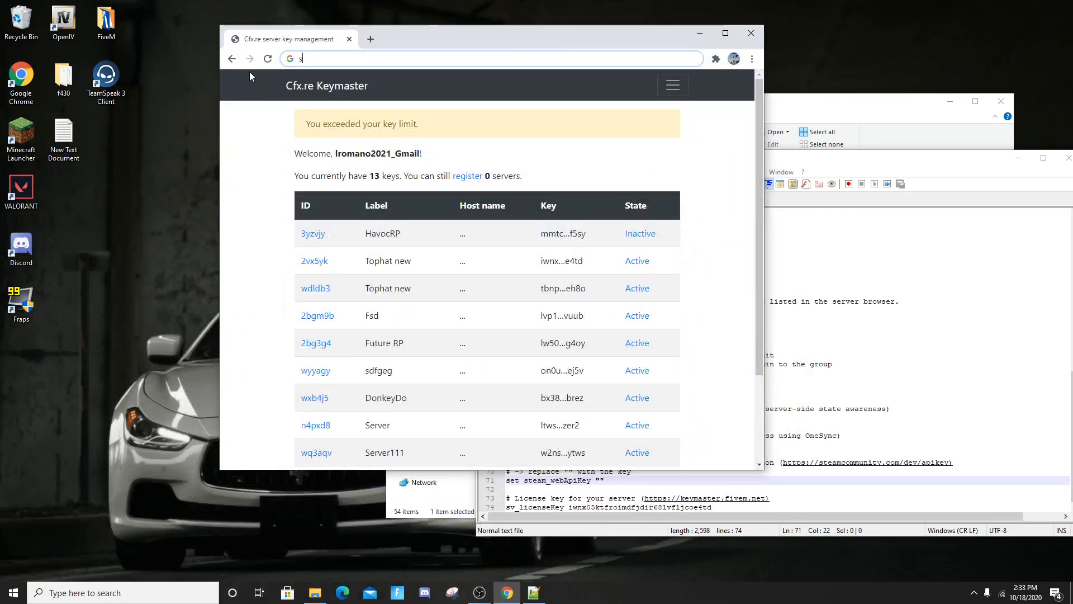
click(230, 62)
click(230, 60)
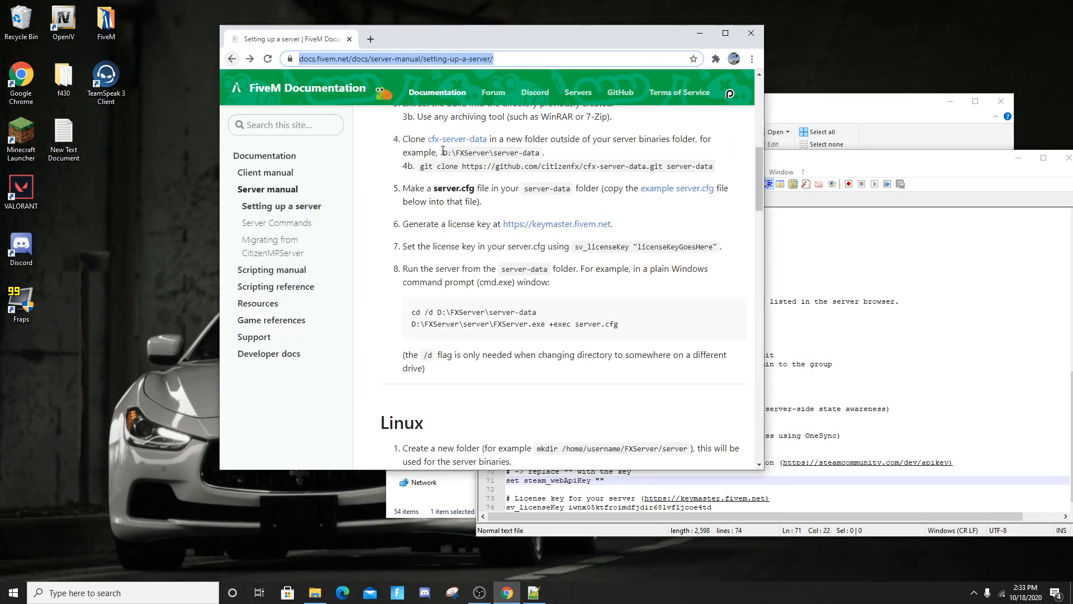
scroll(459, 206, down, 4)
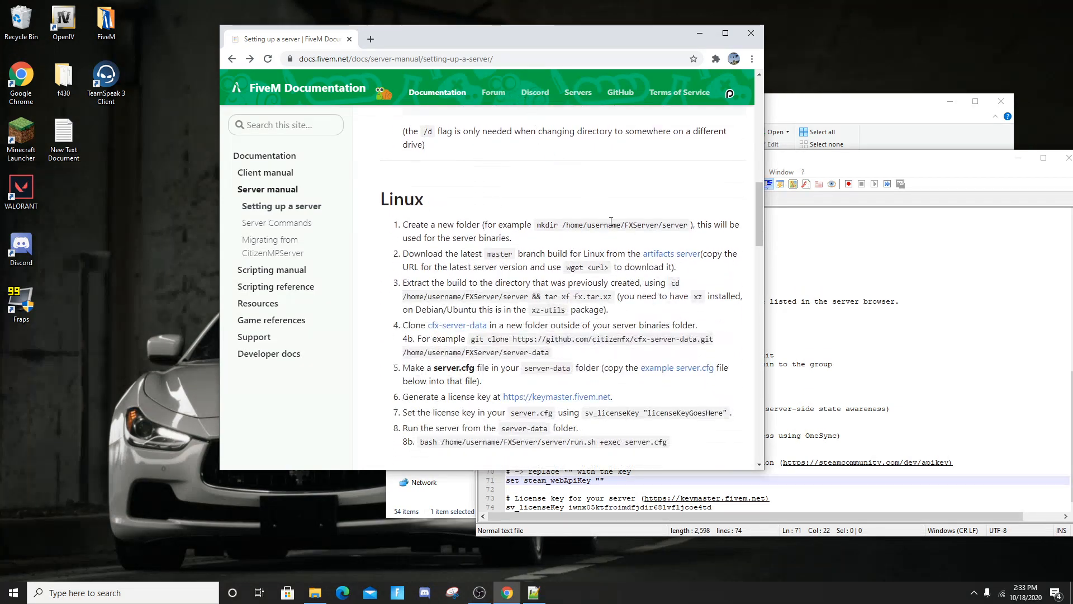
scroll(502, 224, down, 2)
Step: Search the web for "steam api key" and open the Steam API Key result from Steam Community
click(544, 59)
text(steam api key)
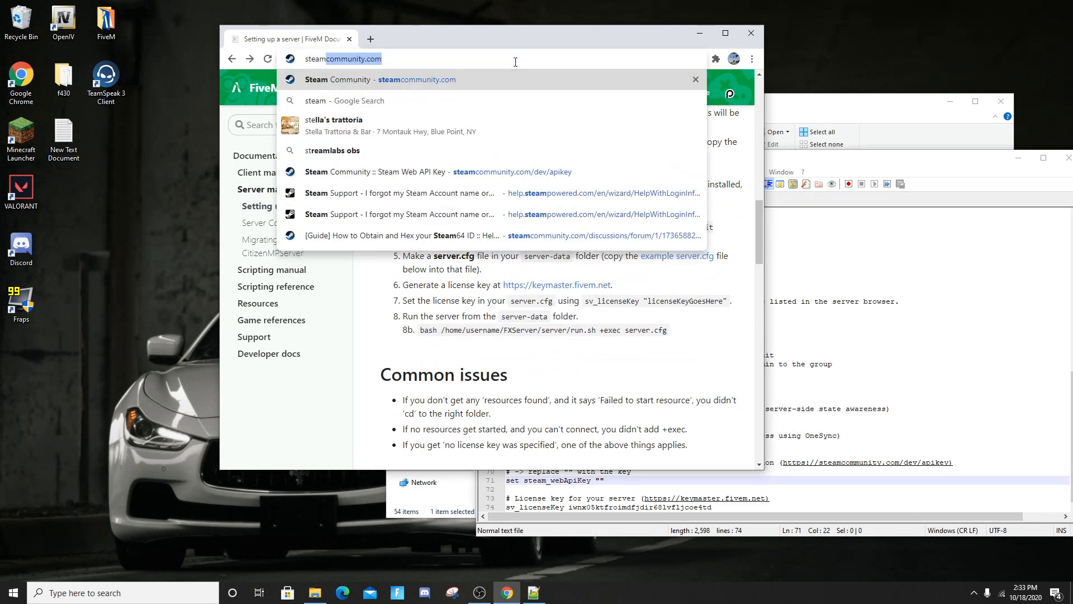
key(Return)
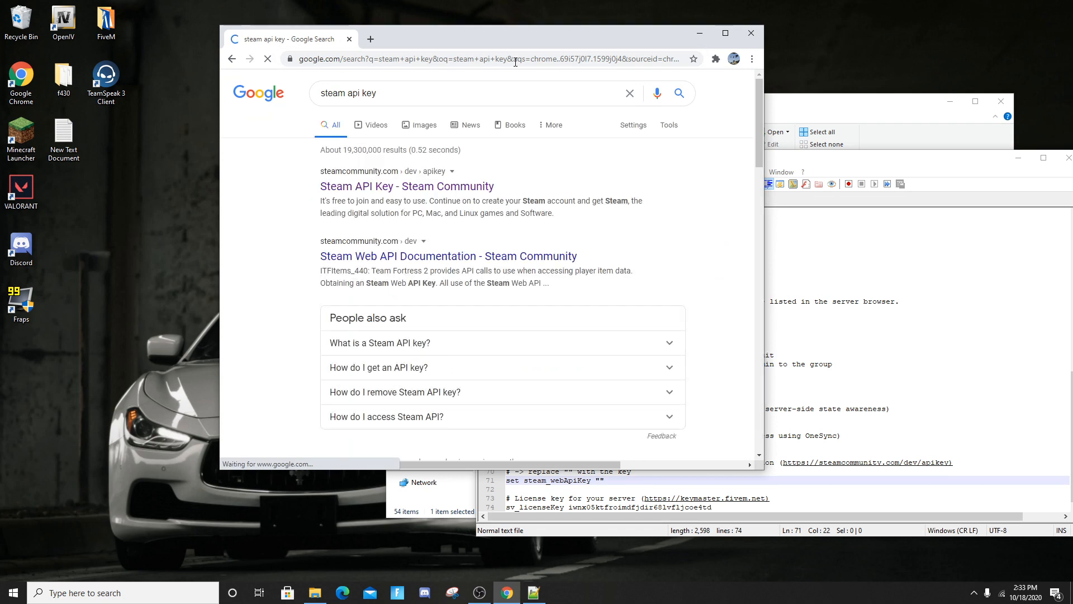
click(474, 182)
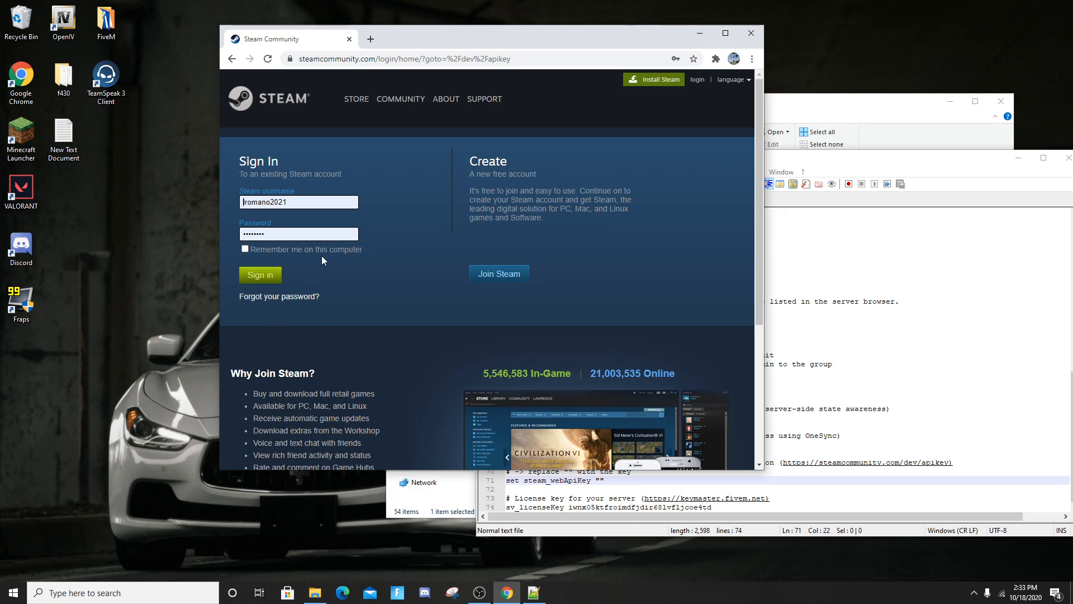
text(I)
Step: Enter a placeholder Steam Web API key between the quotes on the steam_webApiKey line of server.cfg
click(600, 482)
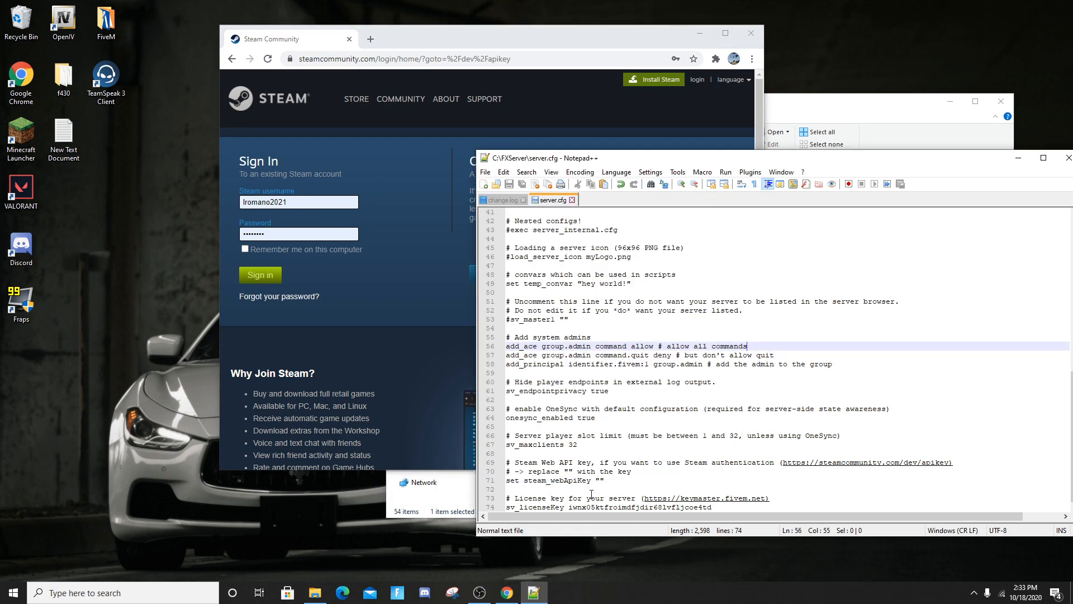
text(examp)
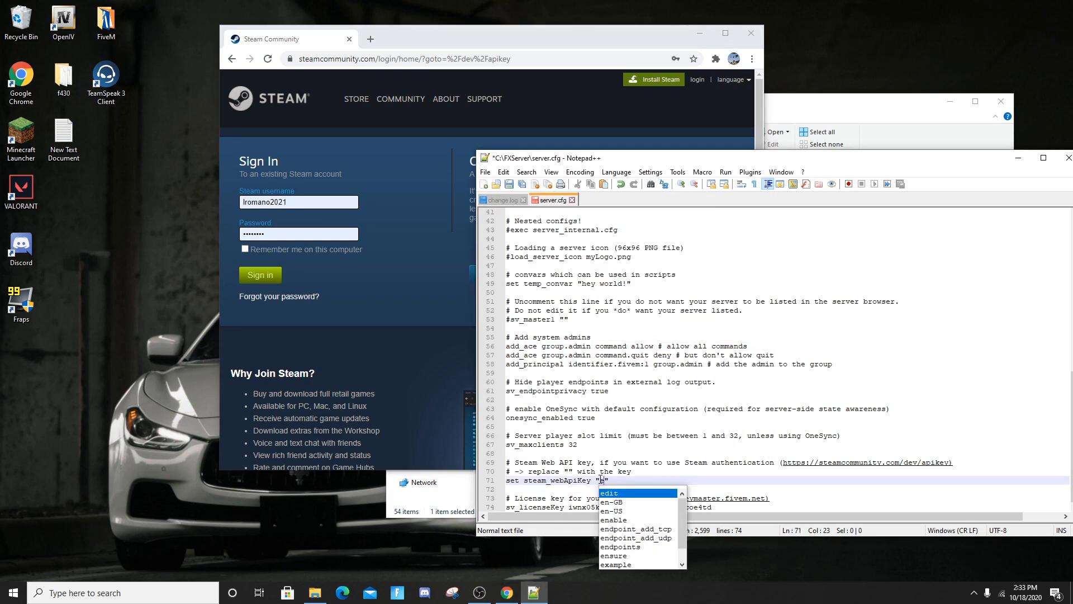
text(le)
drag(749, 373, 761, 364)
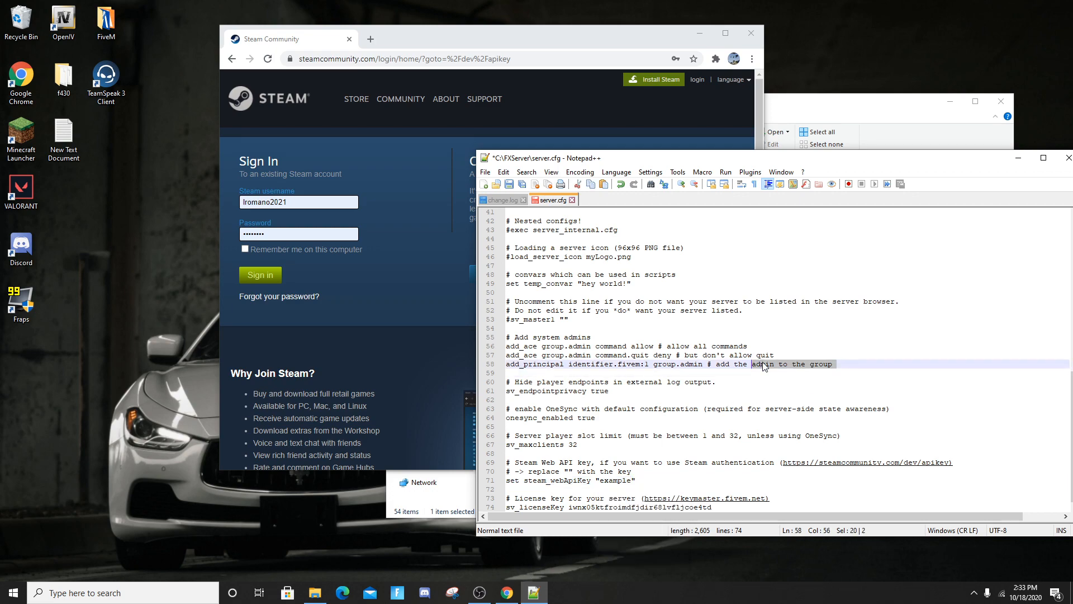
Step: Close the browser window with the Steam sign-in page and save server.cfg
click(413, 318)
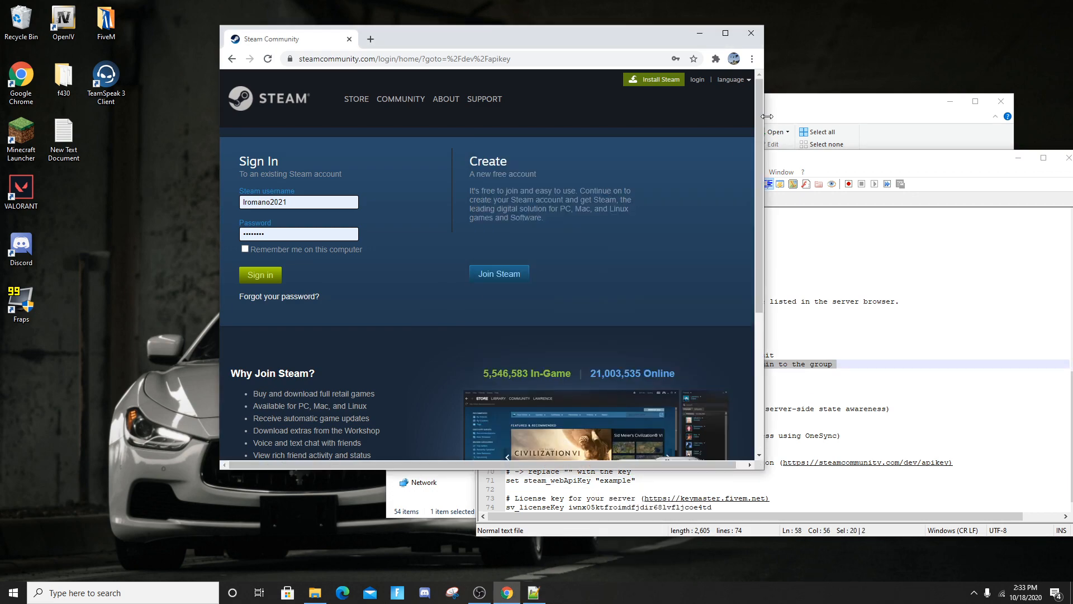
click(756, 34)
click(663, 293)
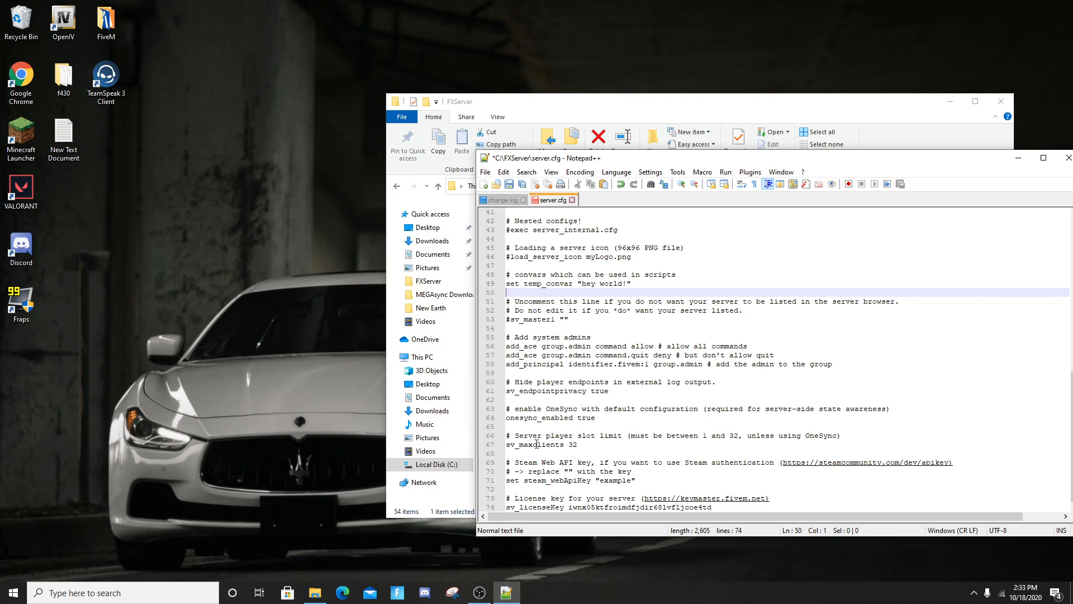
scroll(512, 404, up, 13)
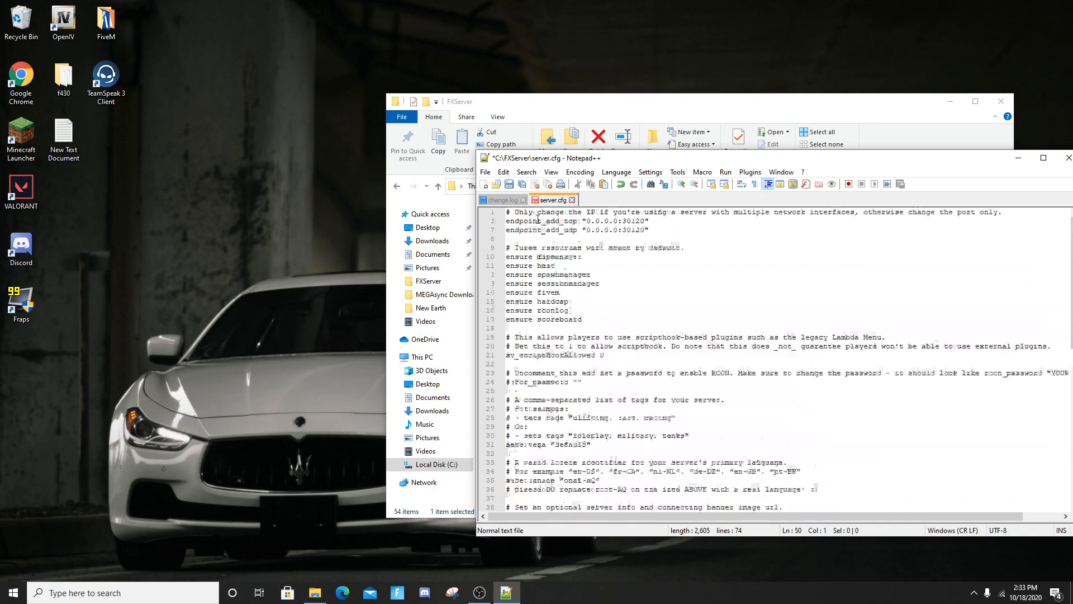
click(508, 185)
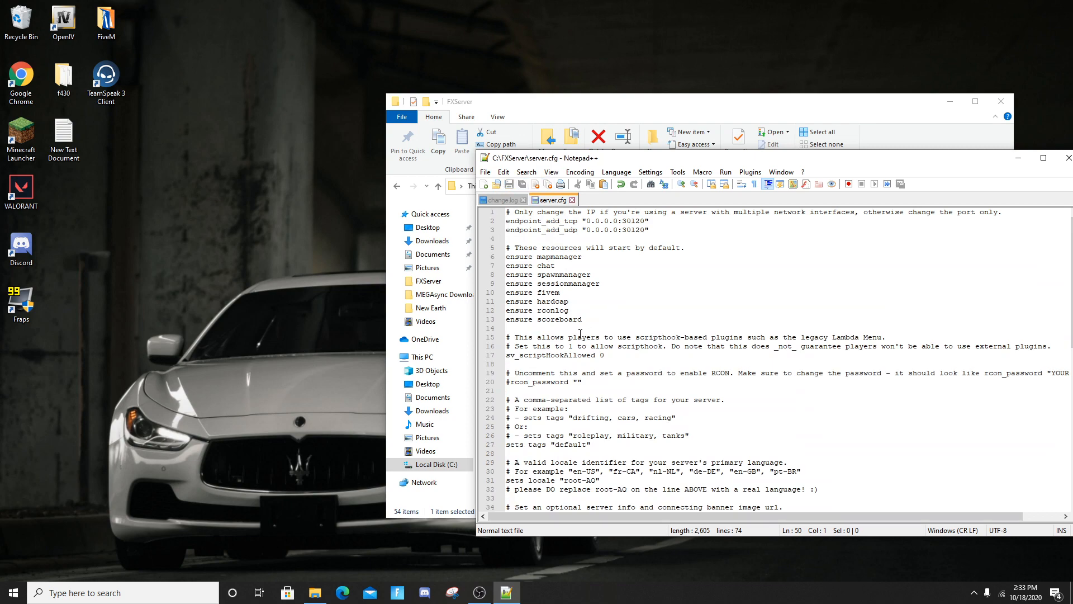
Step: Look over server.cfg and examine the list of resources that start by default
scroll(589, 326, down, 14)
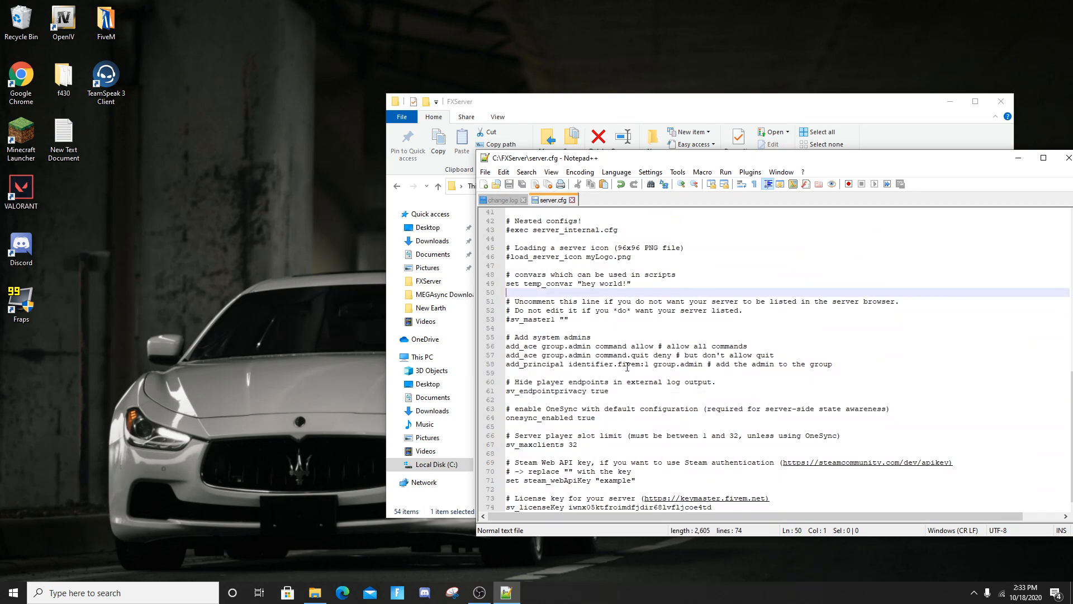
scroll(657, 364, up, 8)
scroll(657, 364, up, 5)
click(596, 310)
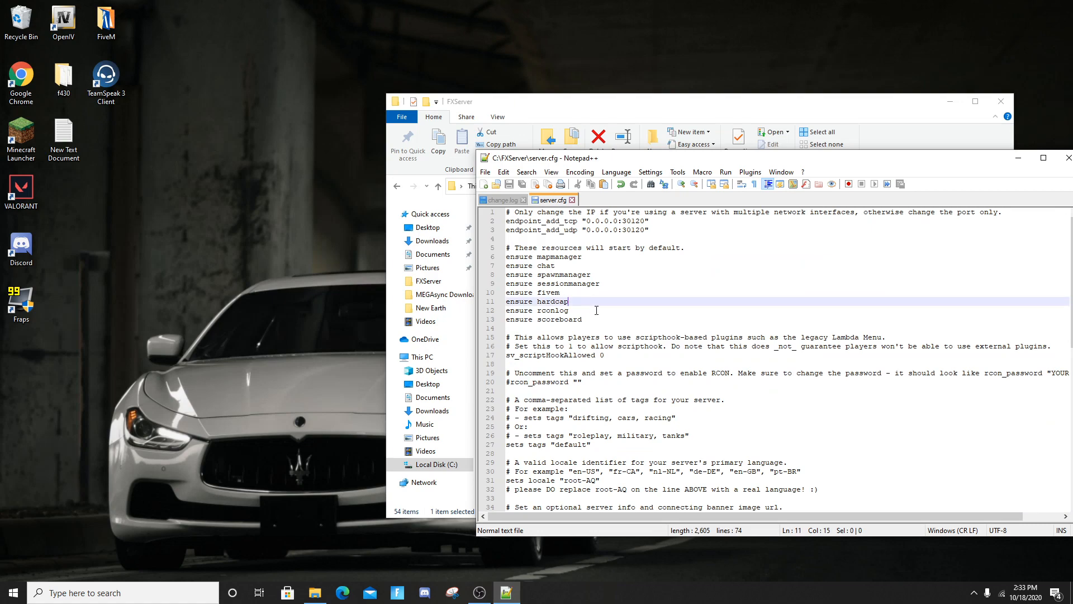
double_click(596, 310)
triple_click(596, 310)
click(597, 313)
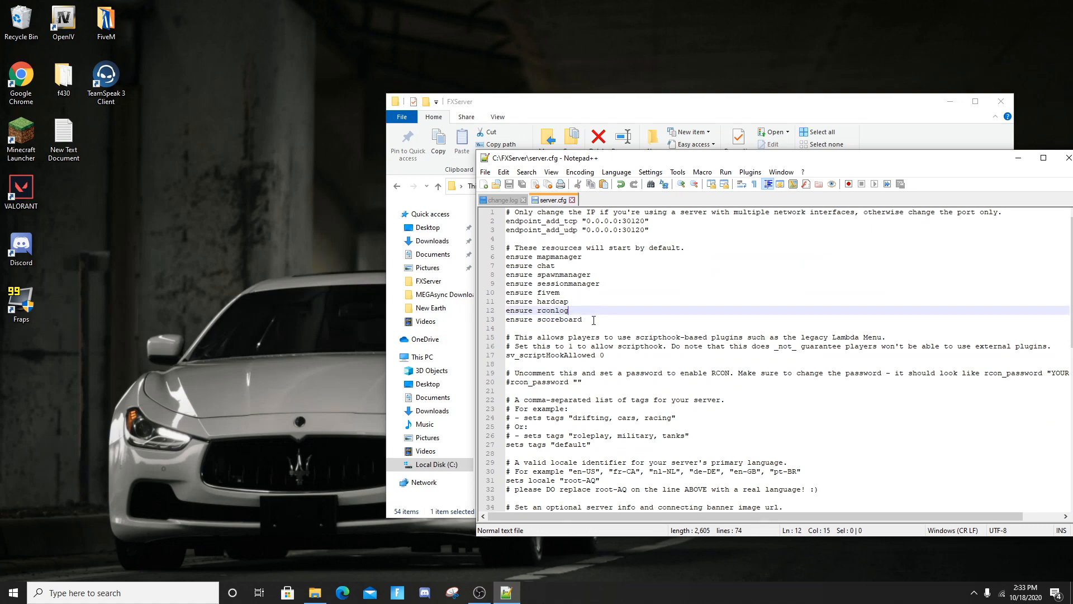
click(592, 322)
click(559, 285)
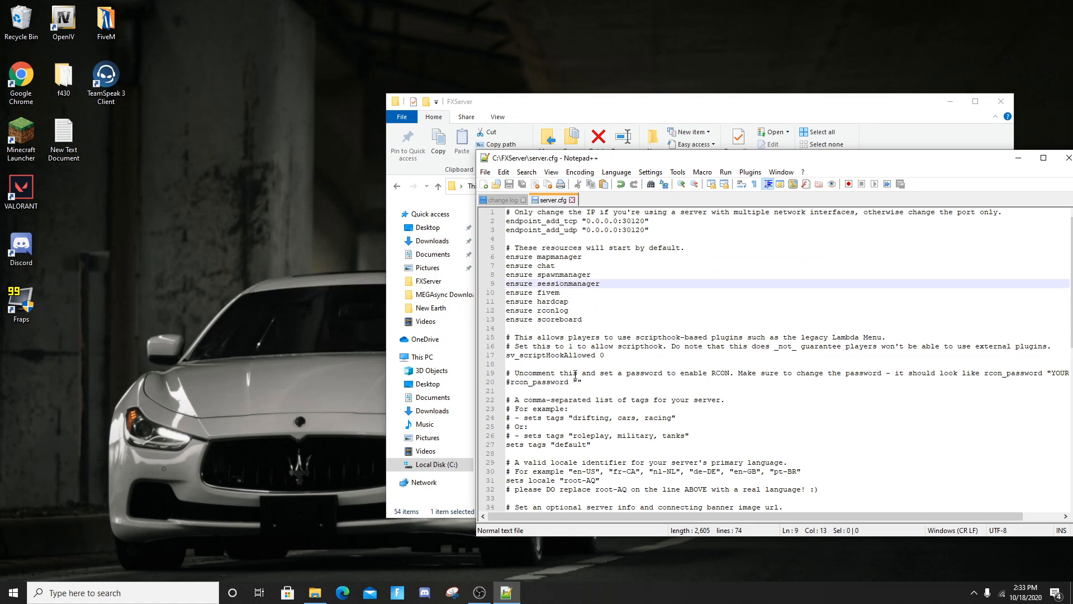
Step: Close Notepad++ and return to the beginning of the FXServer folder's file list
drag(705, 159, 429, 288)
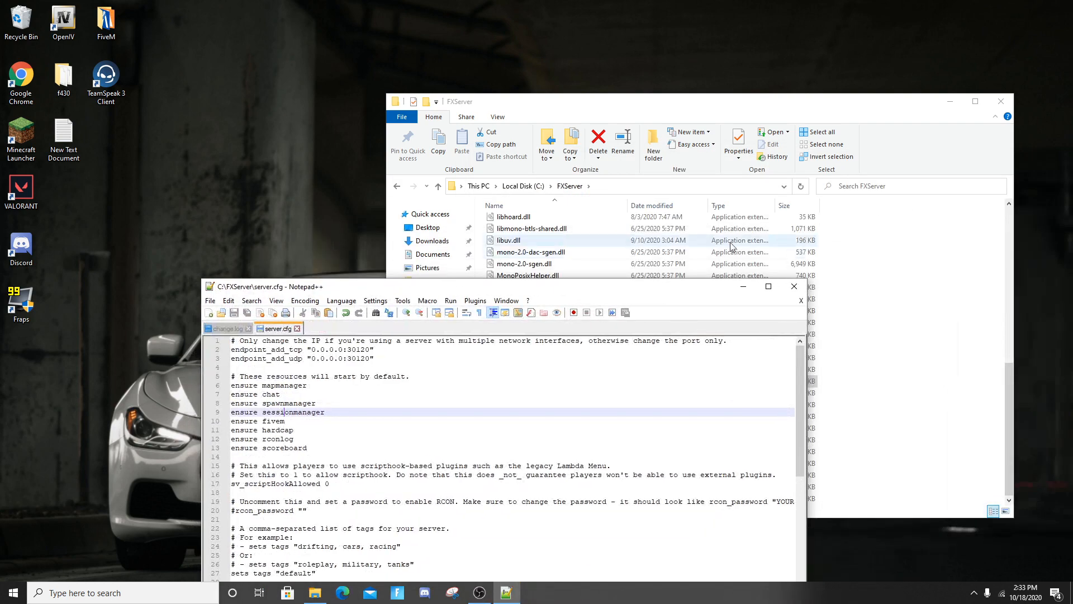
click(788, 291)
scroll(611, 394, up, 10)
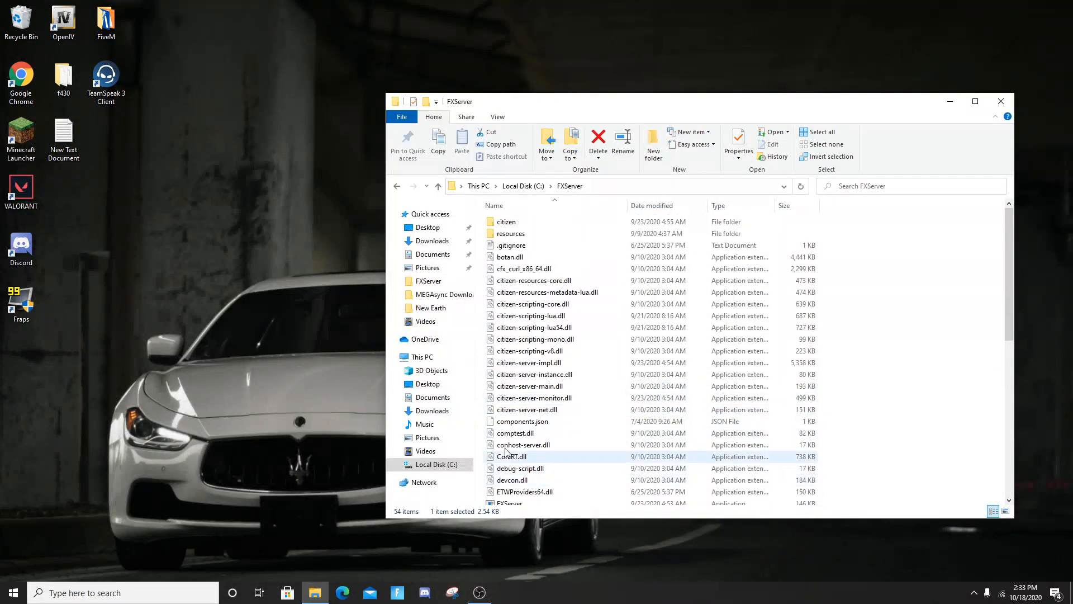
Step: Search the web in Chrome for "deletevehicle fivem script" and download wk_delveh-1.1.0.zip from the Delete Vehicle Script [v1.1.0] forum release
double_click(34, 91)
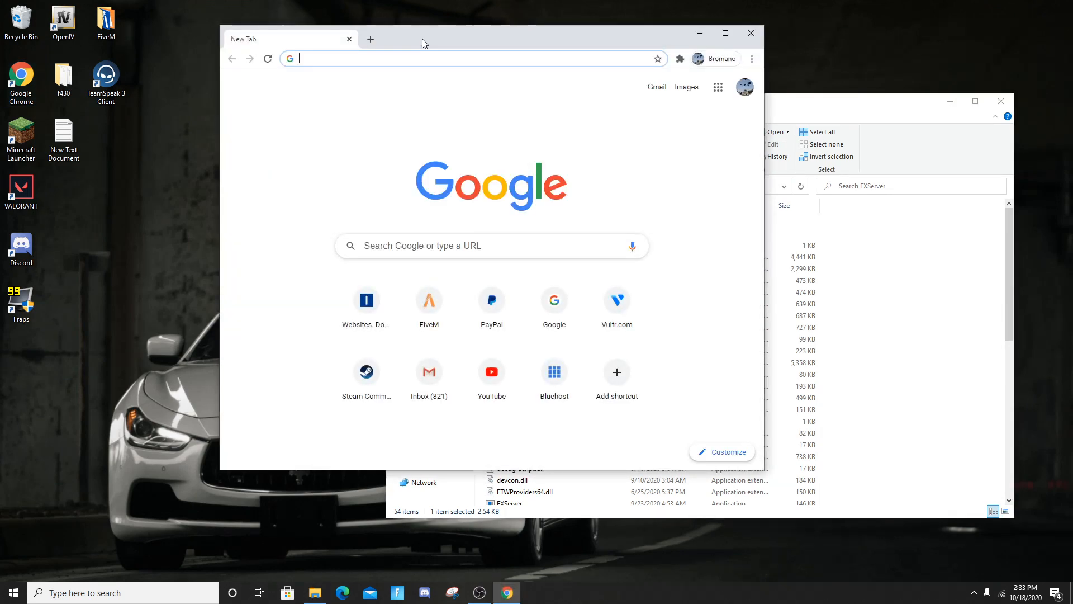
text(deleteveh)
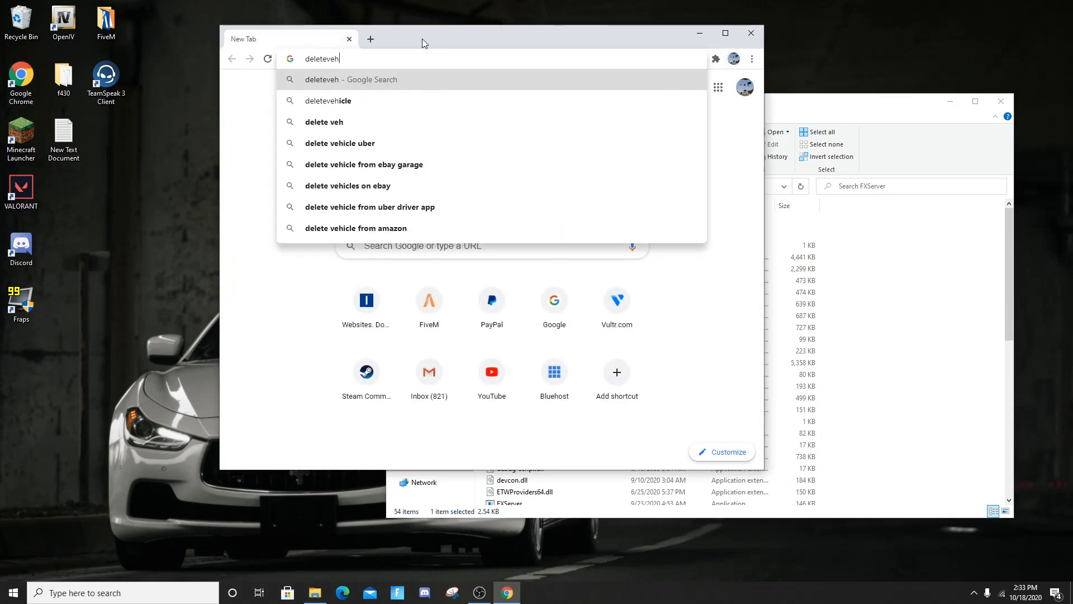
text(icle fivem s)
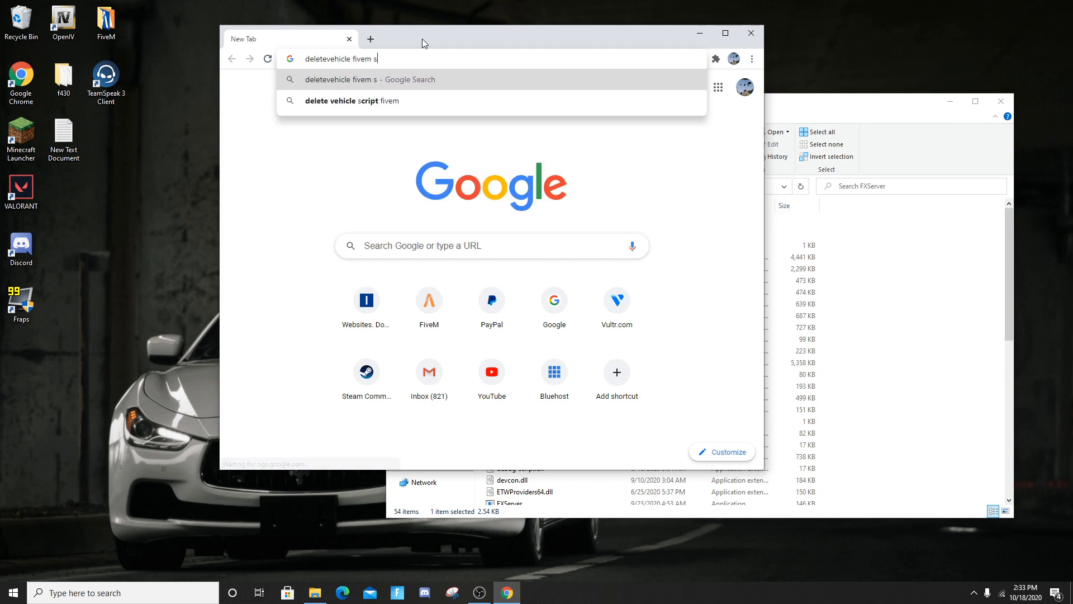
text(cript)
key(Return)
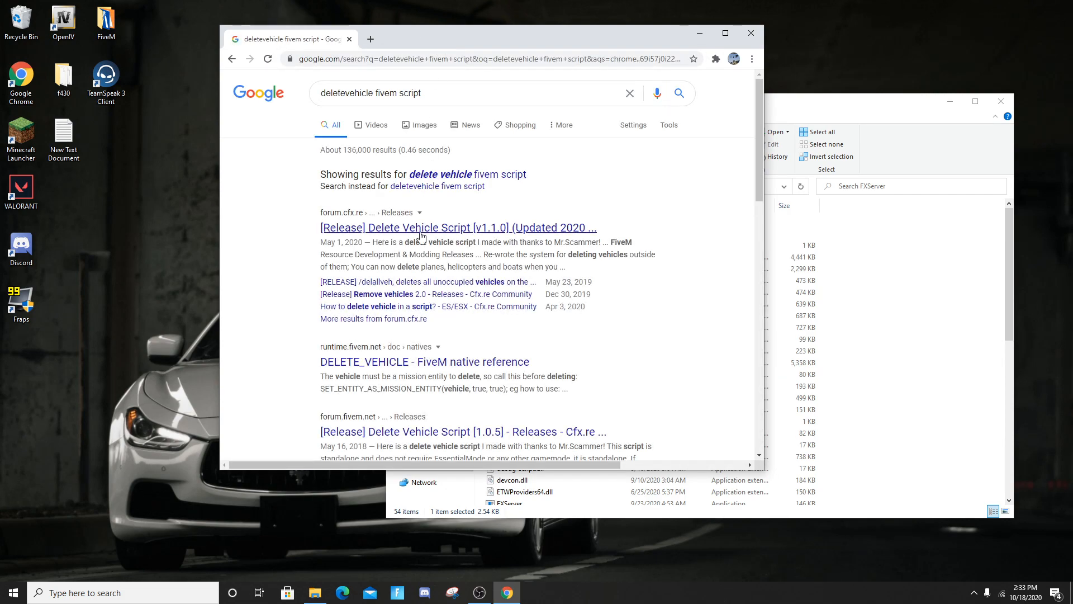
click(421, 232)
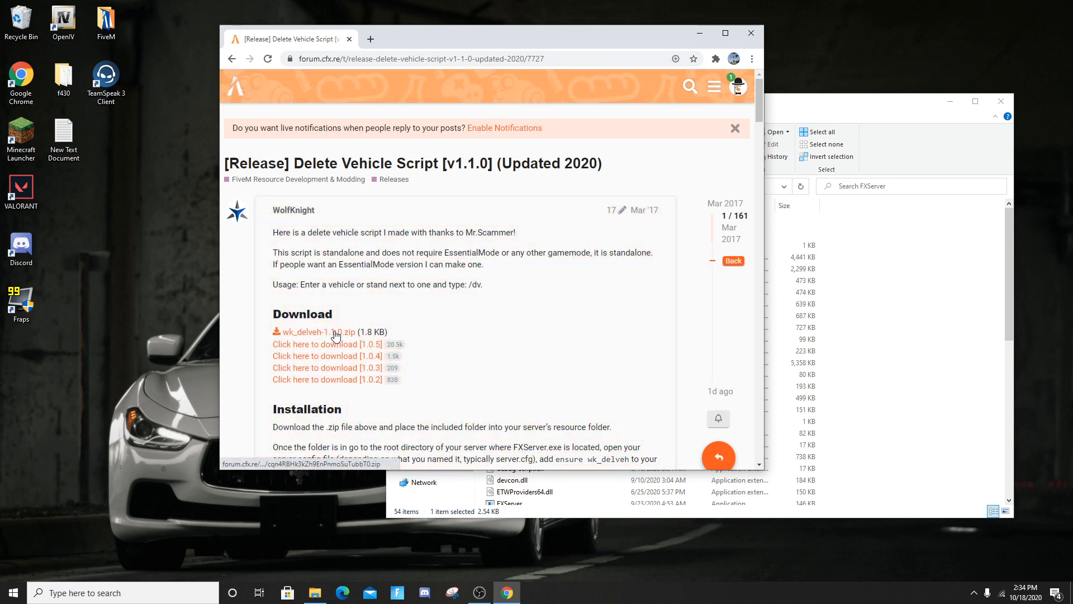
click(335, 334)
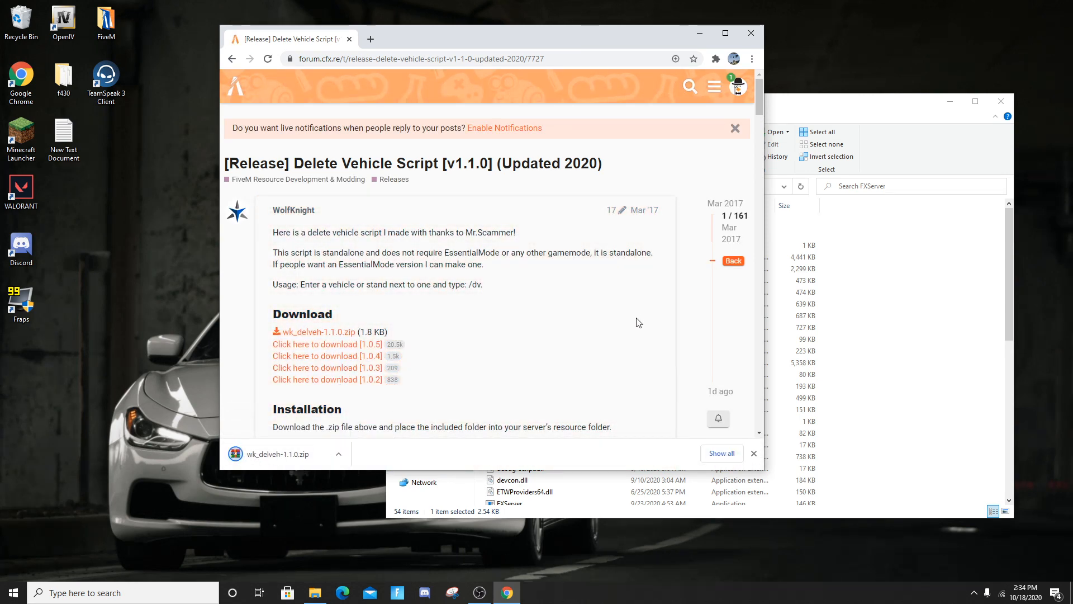
Step: Extract the wk_delveh folder from the downloaded archive into the resources folder of C:\FXServer
click(880, 295)
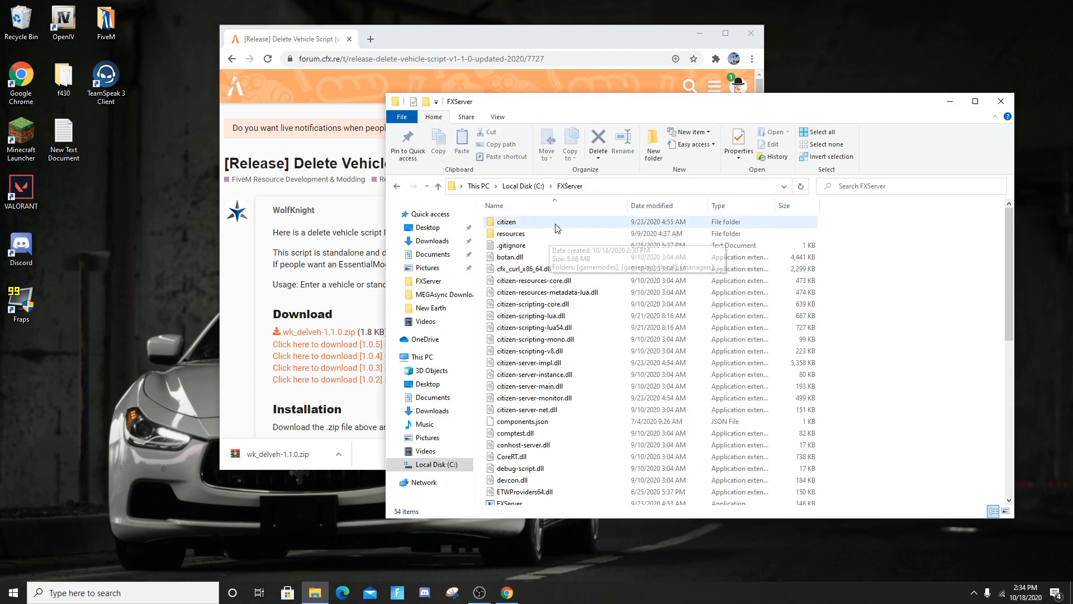
double_click(510, 234)
click(277, 454)
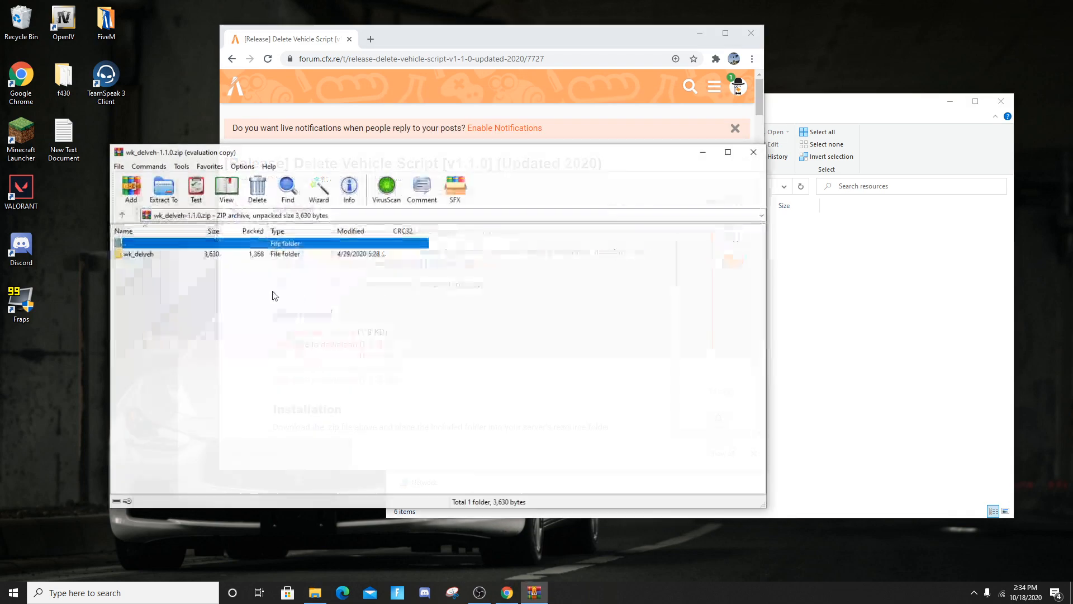
double_click(160, 255)
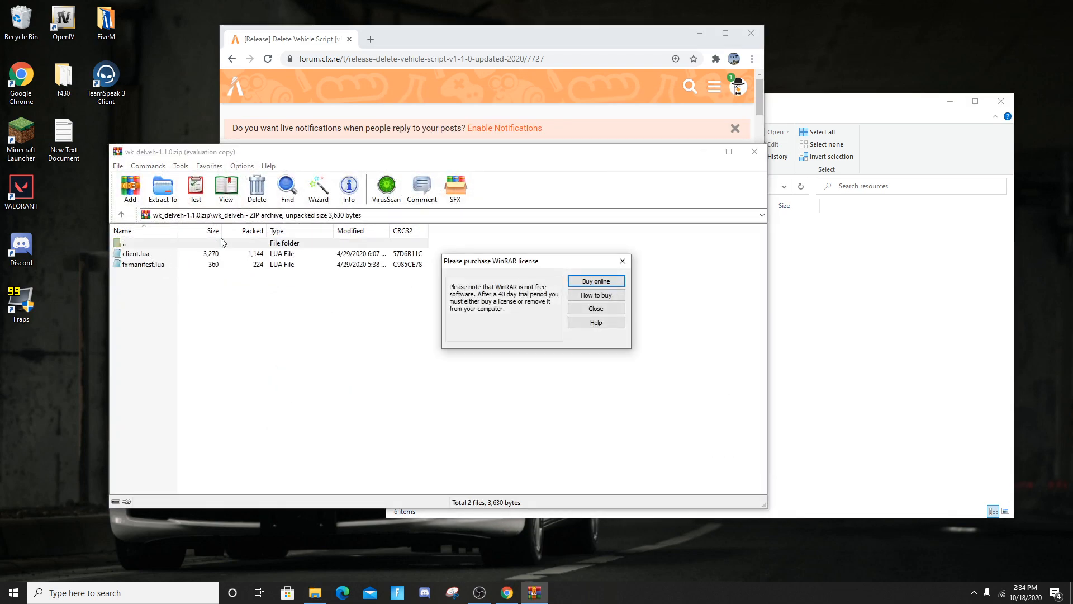
key(Escape)
double_click(335, 248)
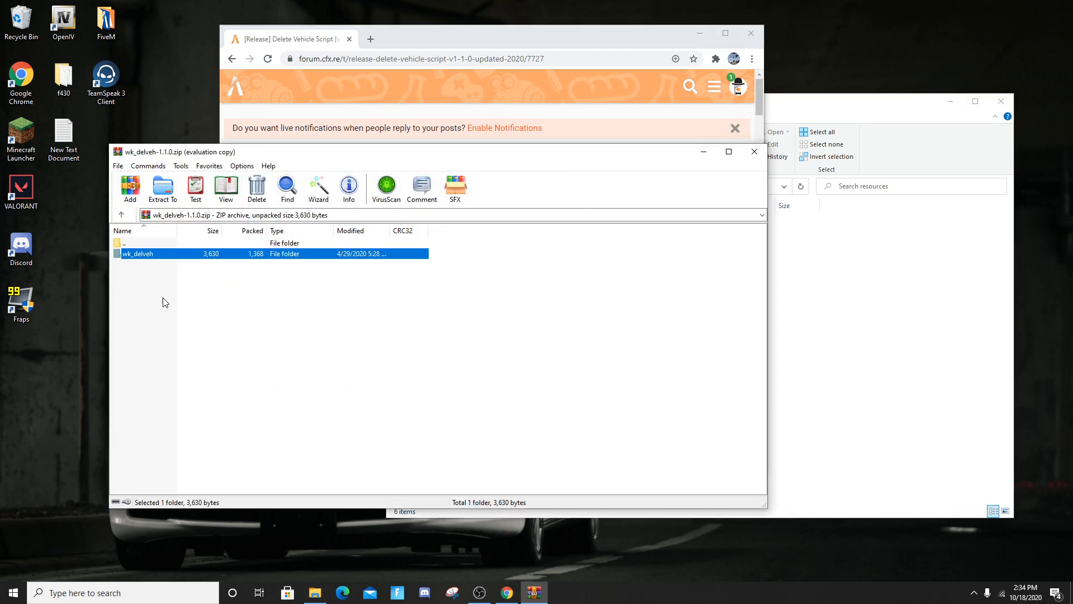
drag(136, 258, 869, 312)
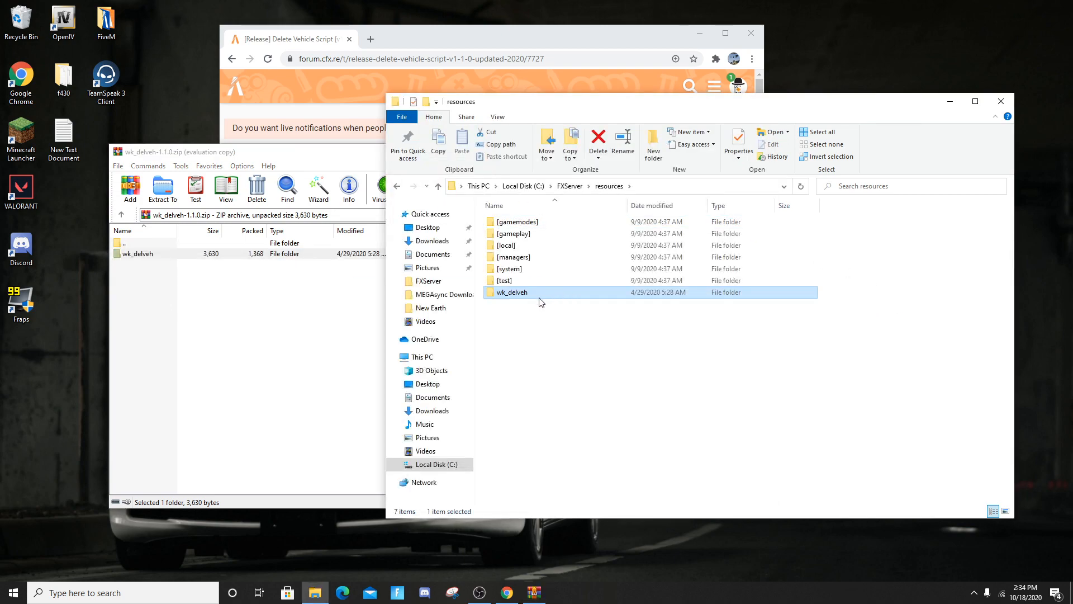
right_click(538, 299)
click(598, 557)
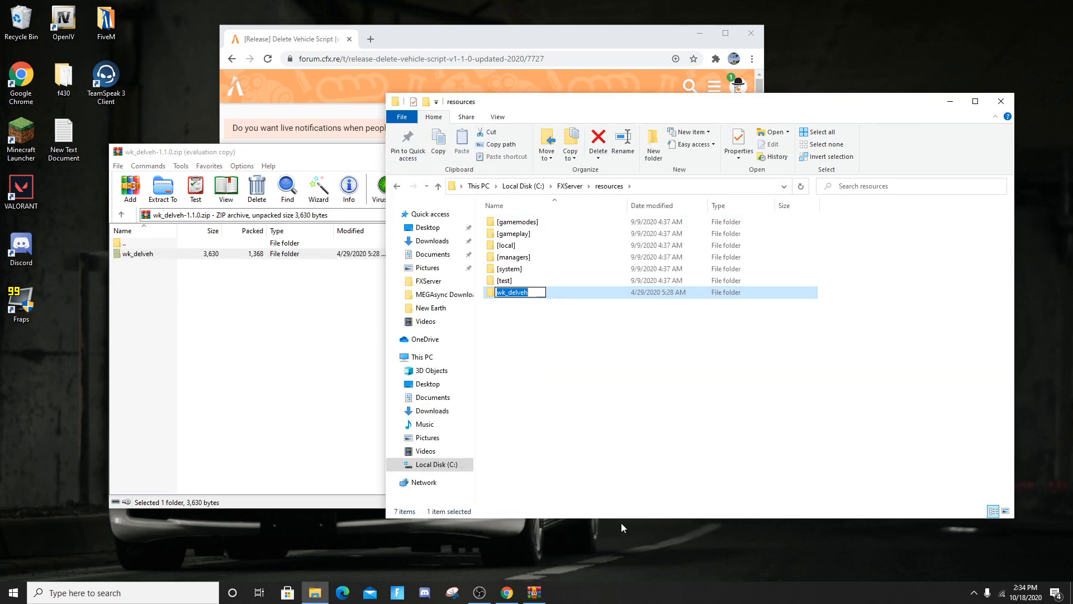
click(623, 397)
Step: Return to the main FXServer folder and open server.cfg in Notepad++
click(569, 185)
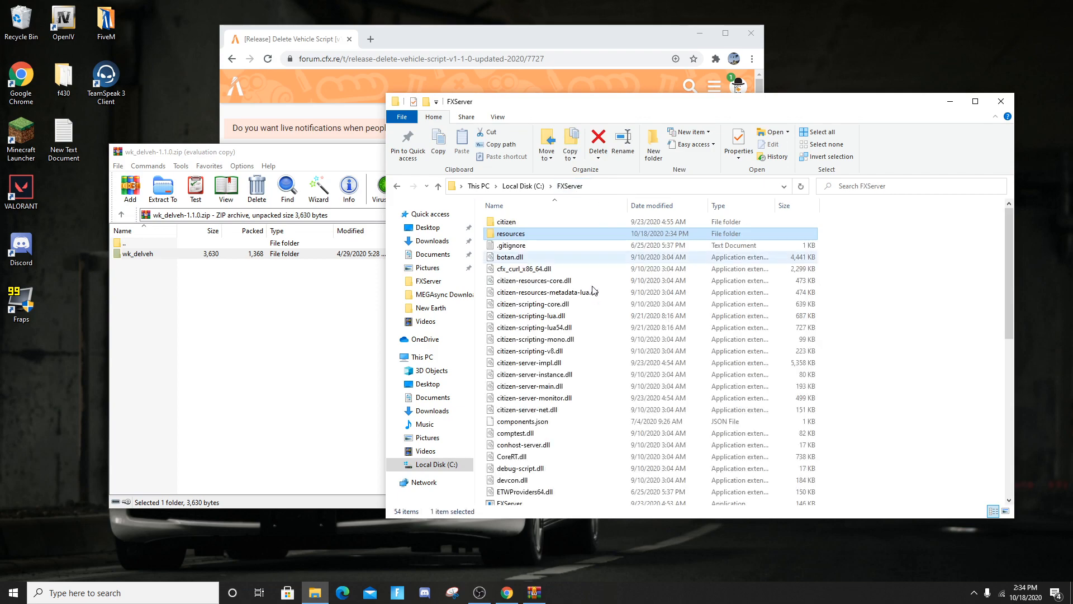
scroll(582, 350, down, 6)
scroll(581, 349, down, 3)
click(513, 381)
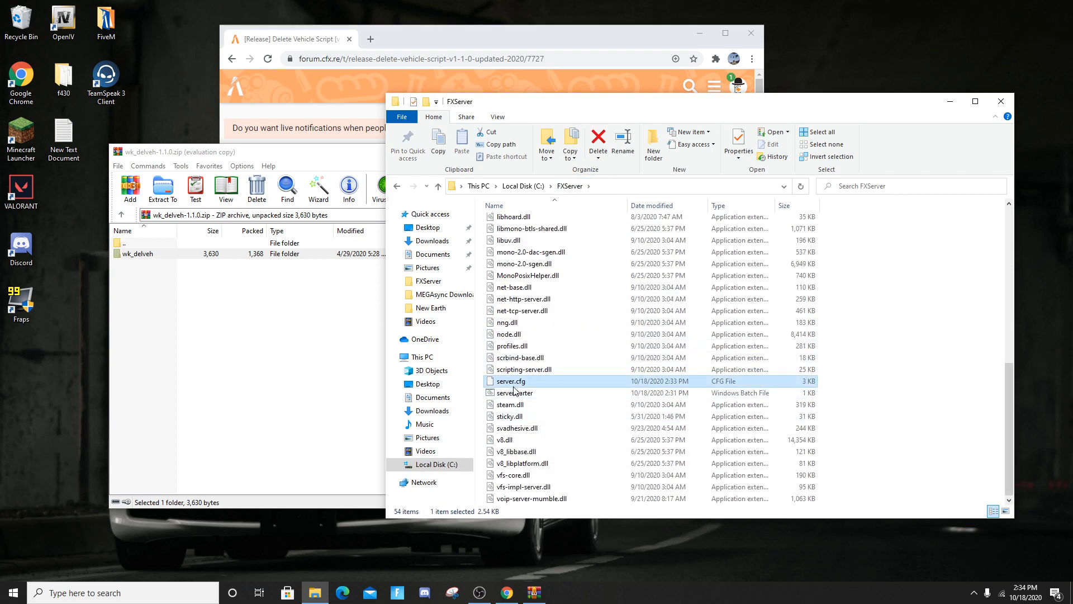
right_click(513, 384)
click(597, 190)
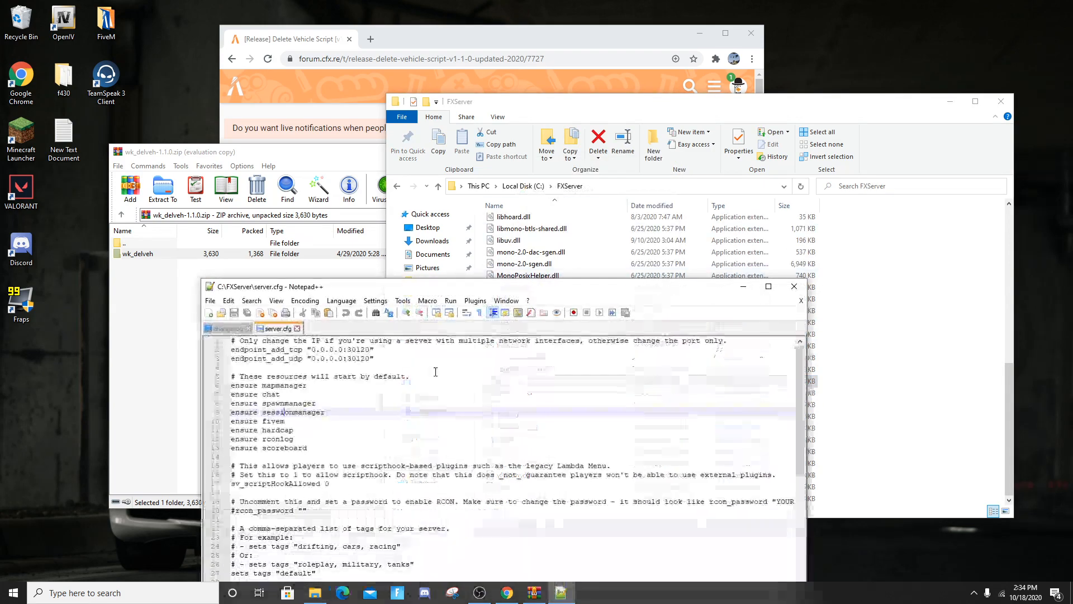
Step: Add the line "ensure wk_delveh" below "ensure scoreboard" in the default resources list and save server.cfg
click(316, 447)
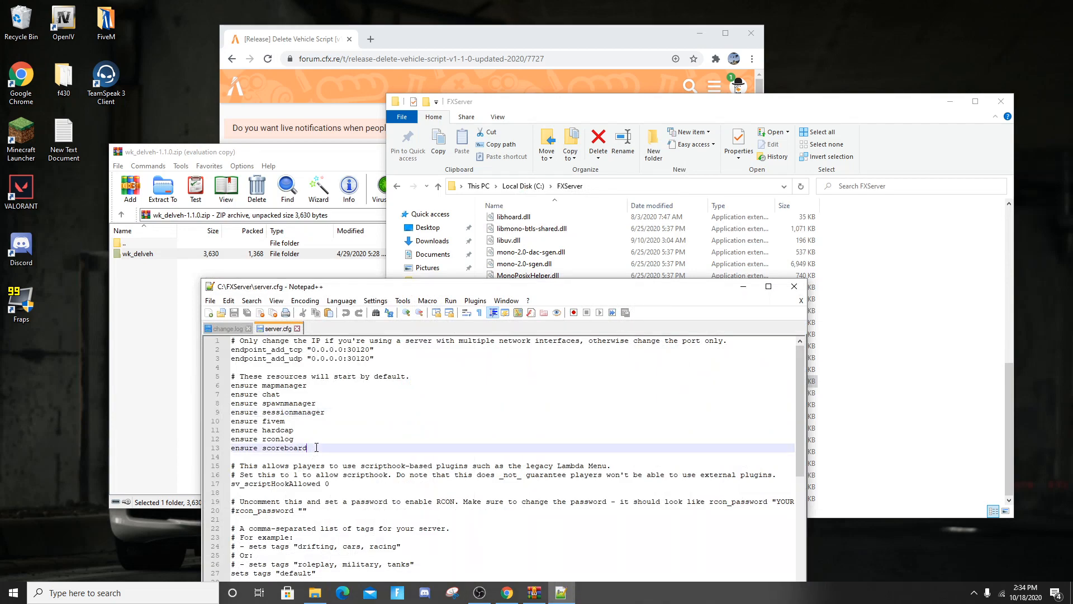
key(Return)
text(star)
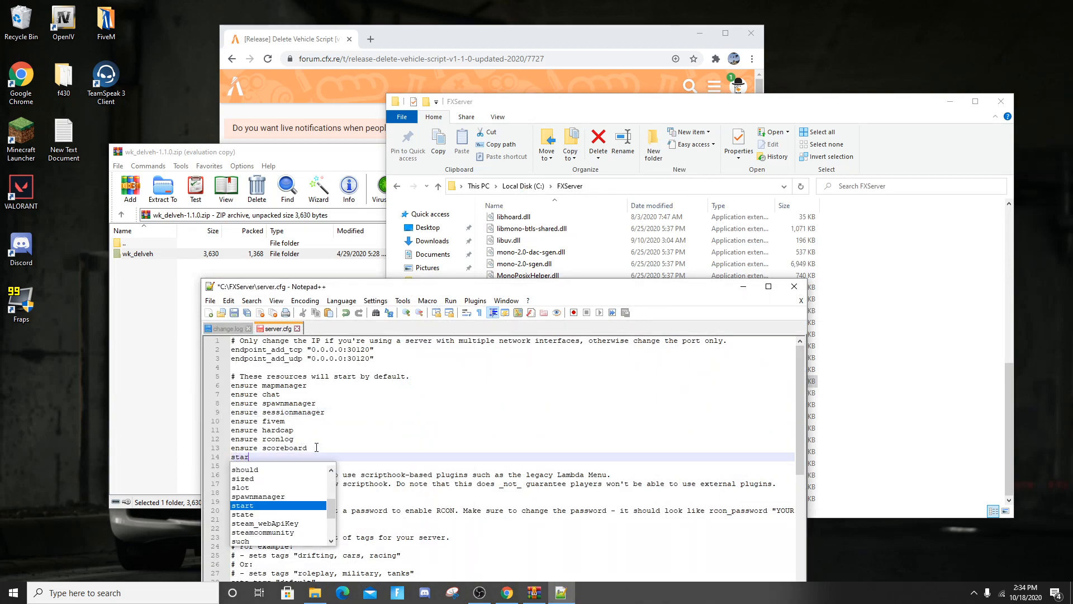
text(t )
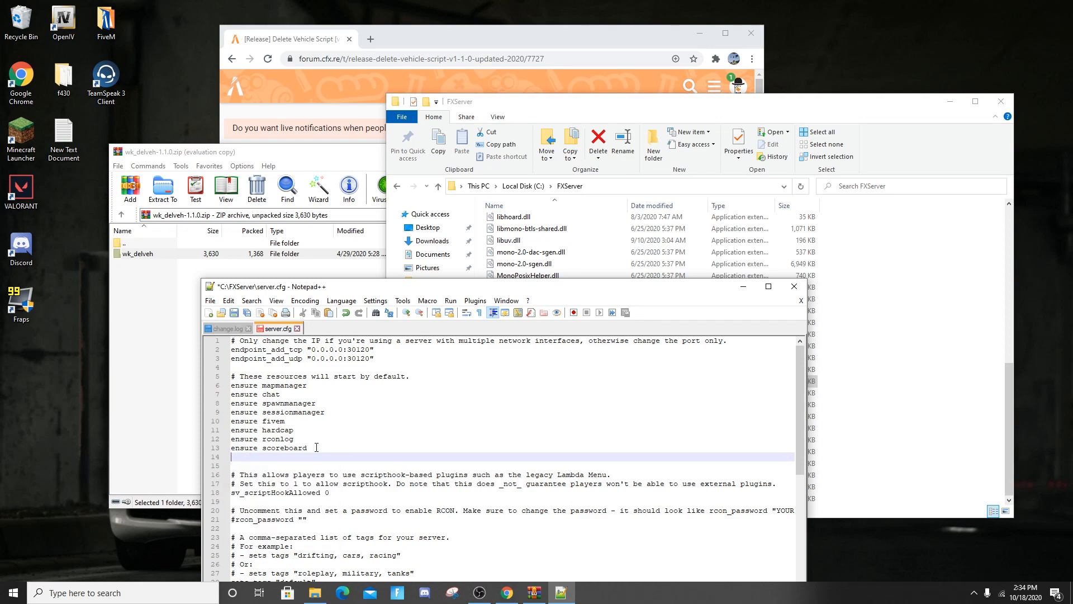
text(ensure wk_delveh)
click(237, 314)
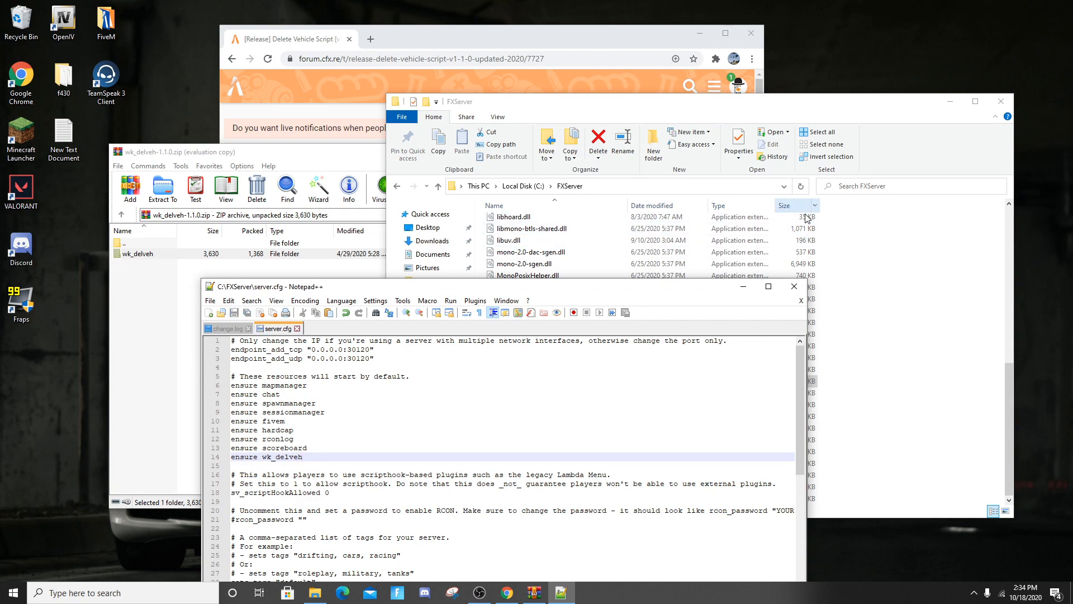
Step: Close Notepad++, the wk_delveh archive window and the browser, leaving the FXServer folder open
key(alt+F4)
click(315, 368)
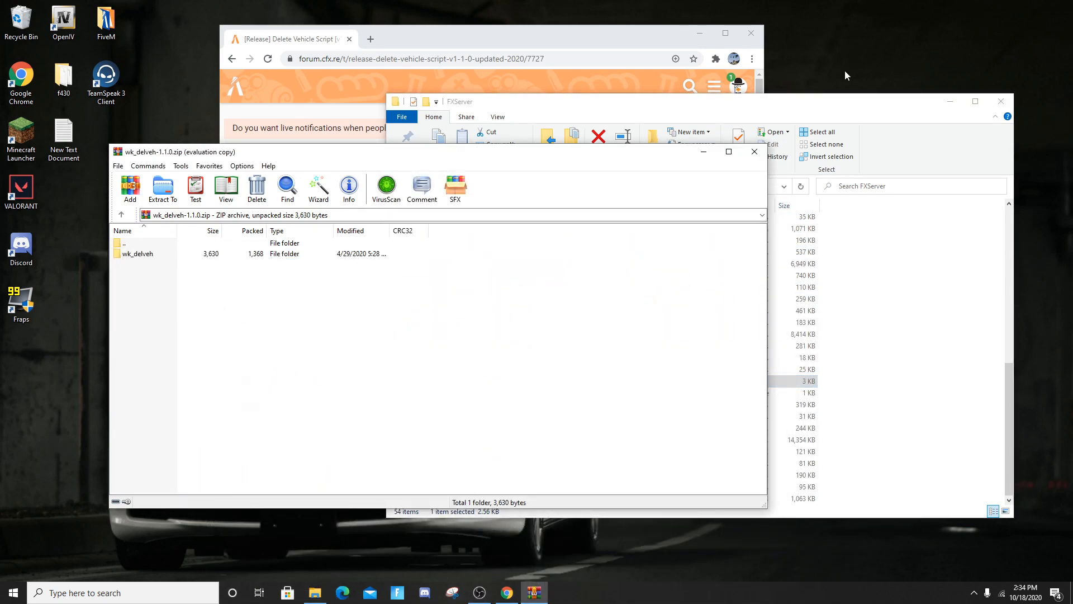
click(755, 152)
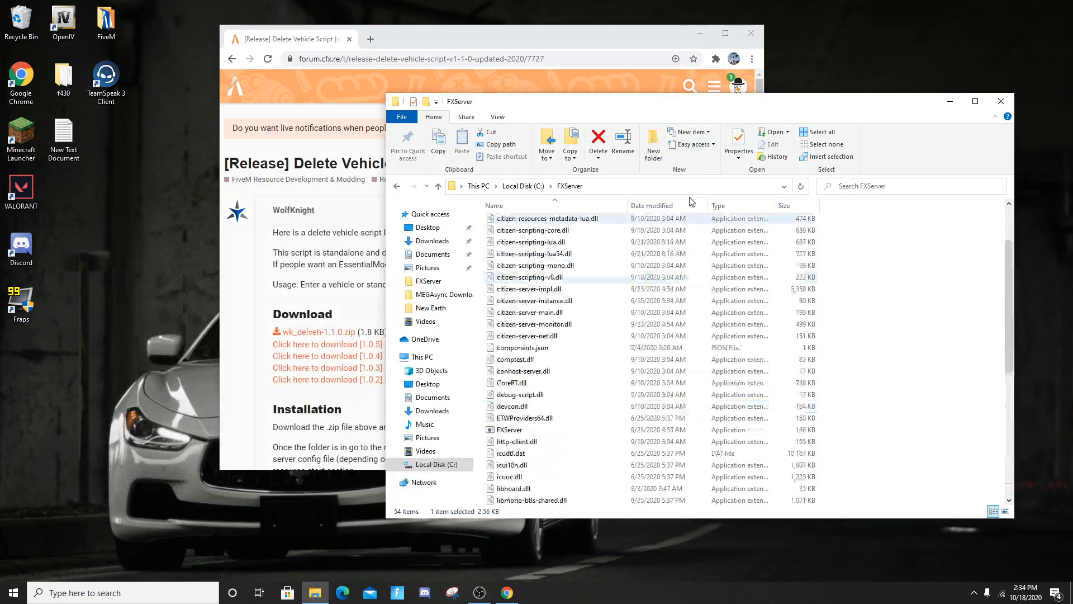
click(751, 37)
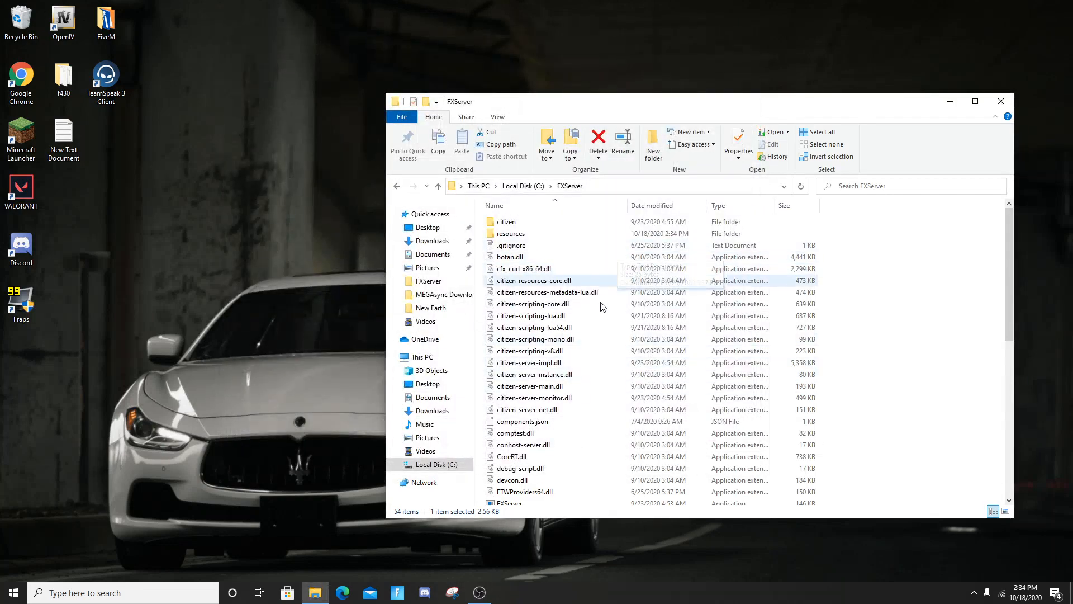
Step: Open the serverstarter batch file from the FXServer folder in Notepad++
scroll(532, 438, down, 10)
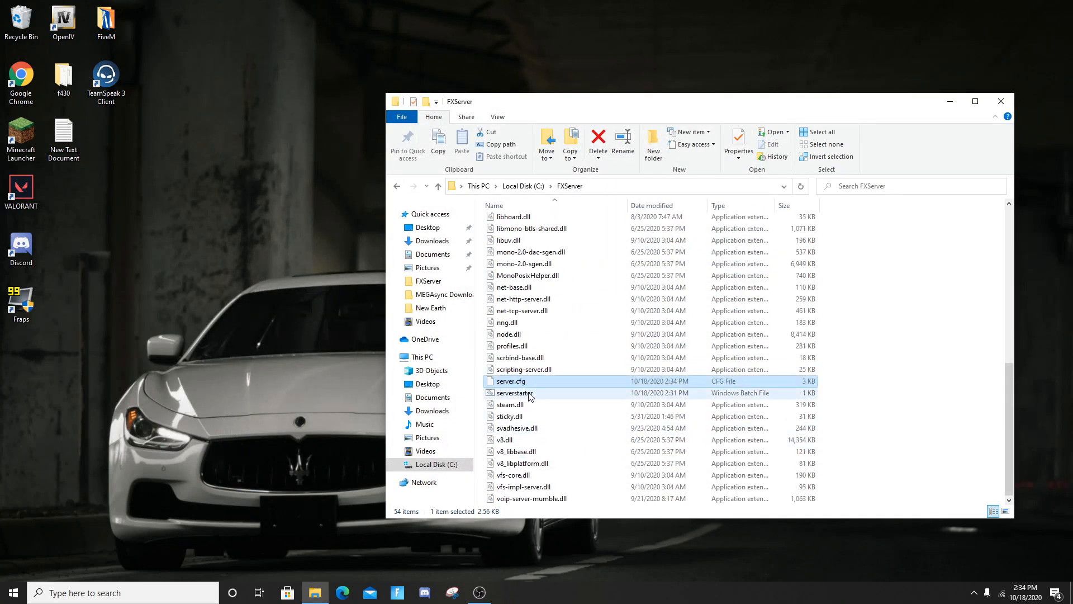
click(529, 393)
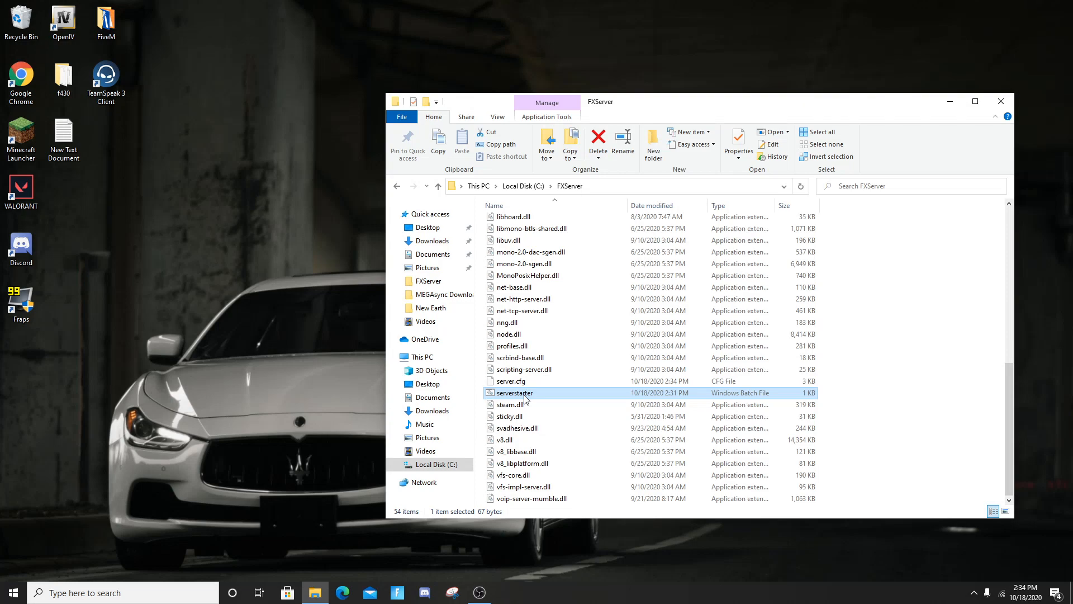
right_click(526, 397)
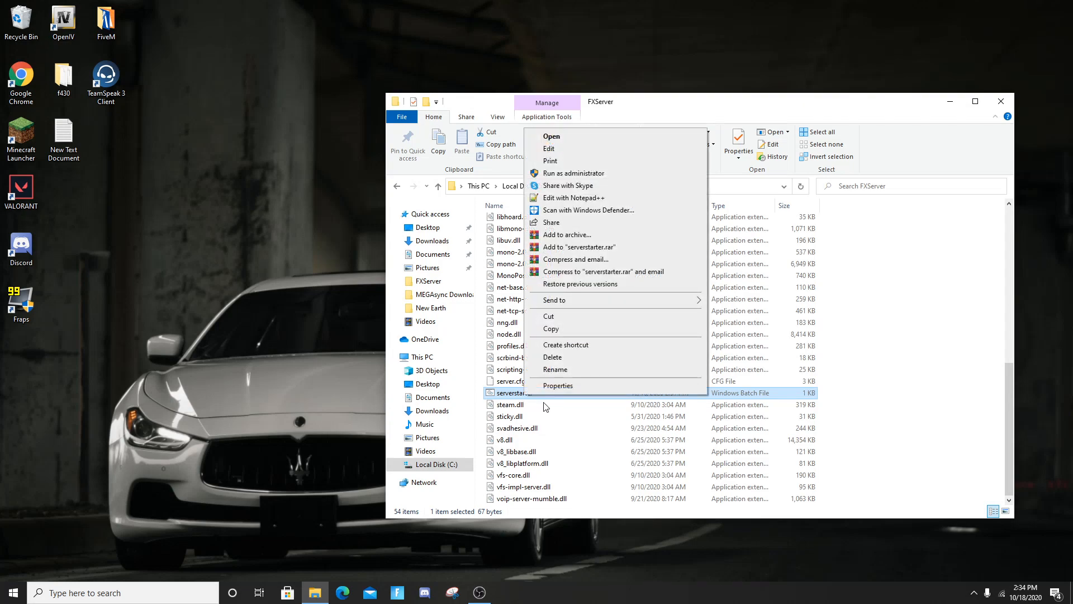
click(568, 204)
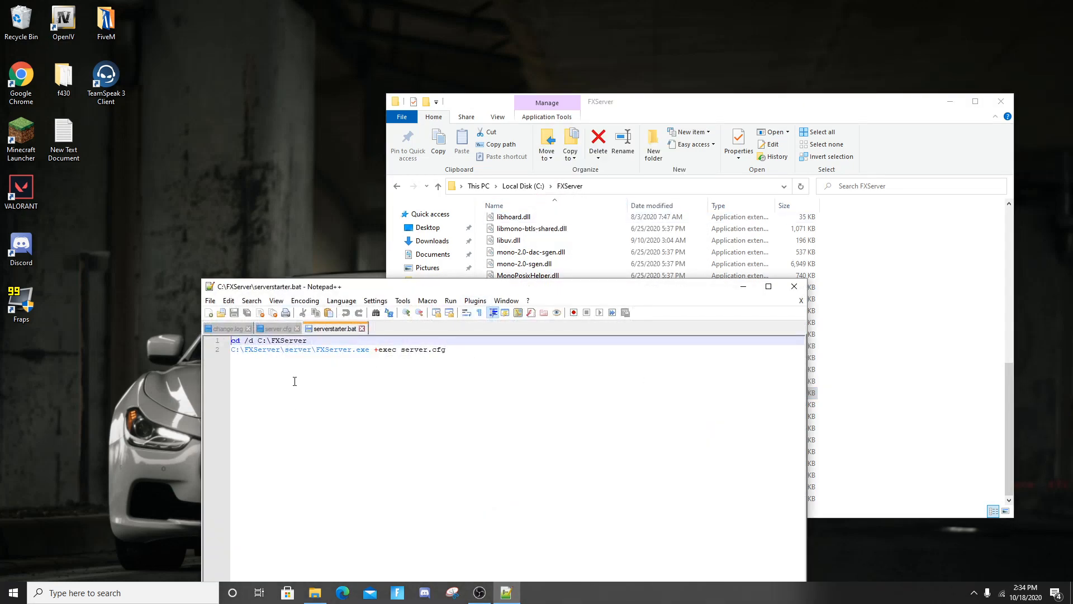
Step: Remove the server subfolder from the executable path so it reads C:\FXServer\FXServer.exe, save serverstarter.bat and close Notepad++
double_click(304, 351)
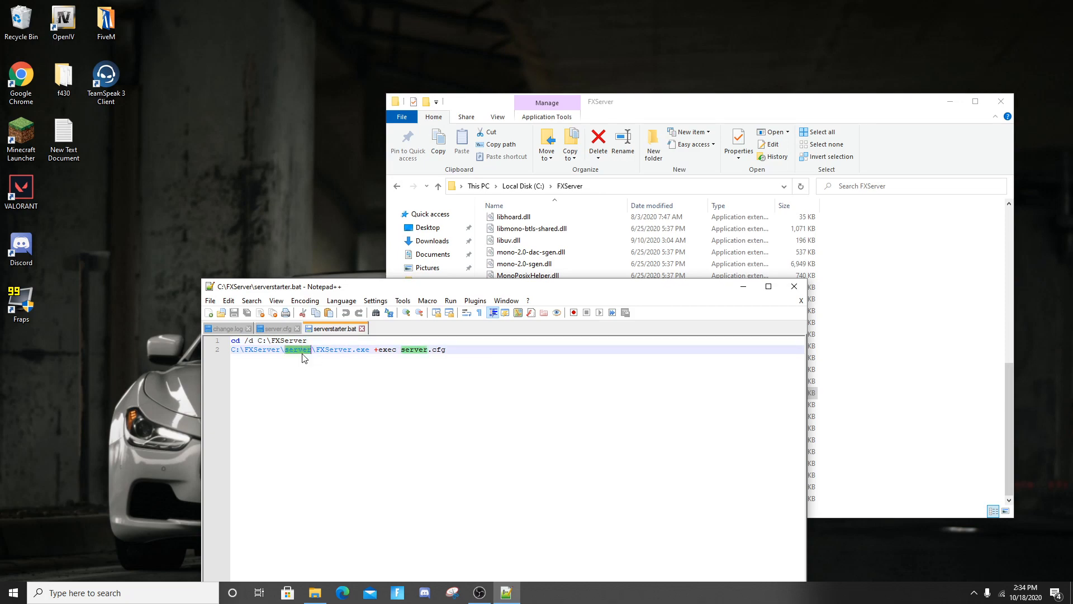
key(BackSpace)
key(BackSpace)
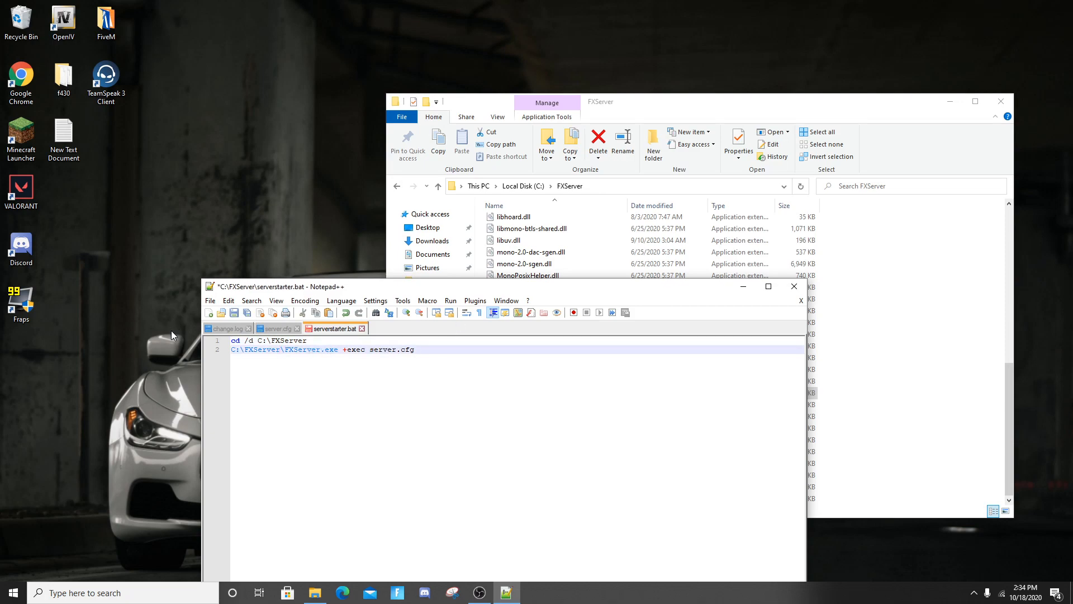
click(235, 313)
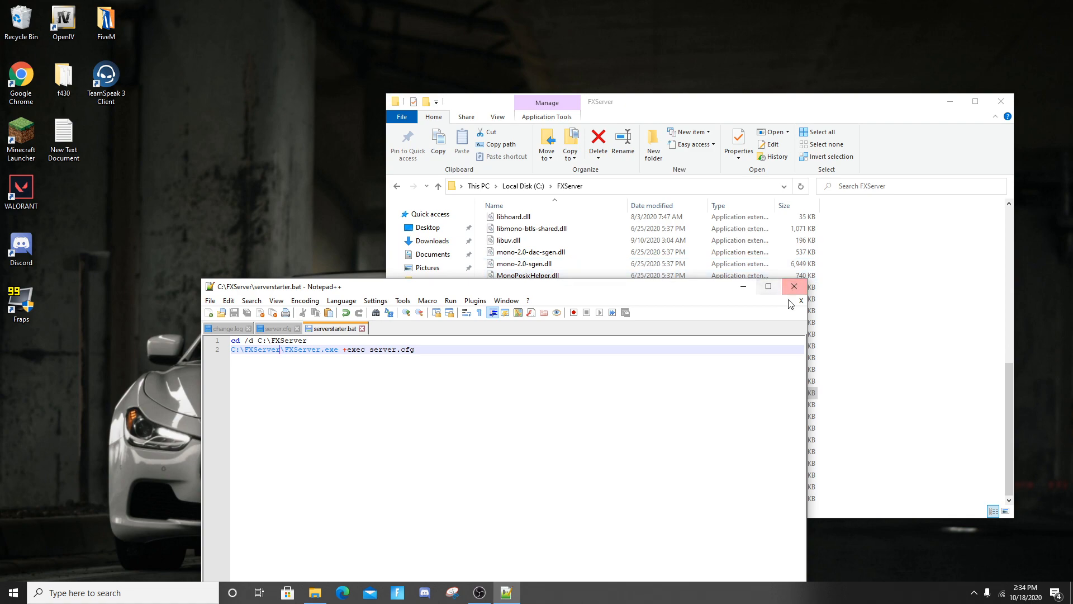
click(793, 286)
Step: Run serverstarter, allow fxserver through the firewall on public networks, and move the console window clear of the desktop icons
click(522, 393)
double_click(522, 392)
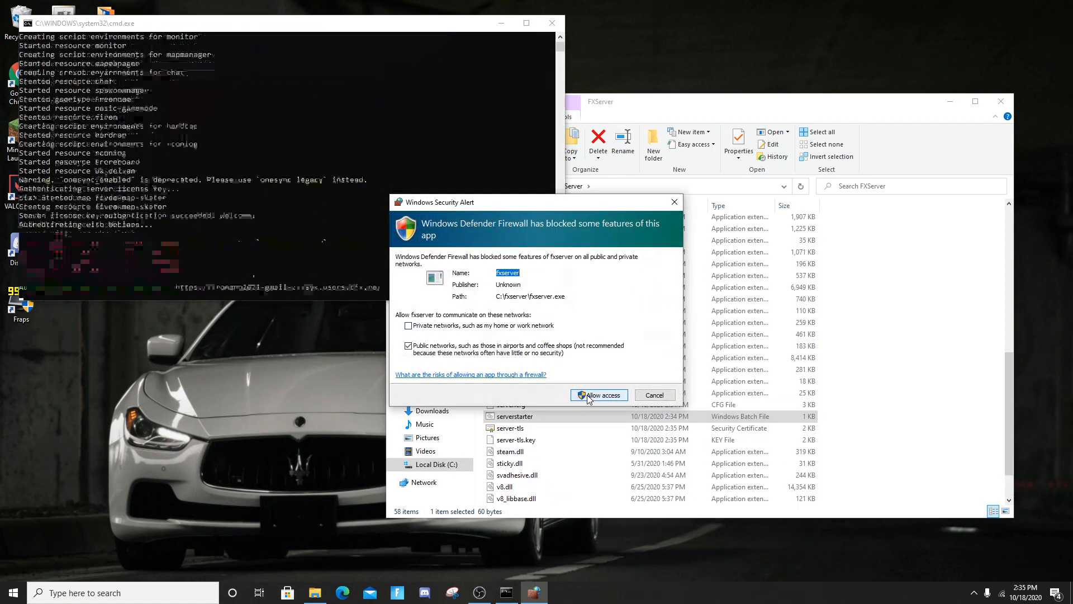
click(587, 396)
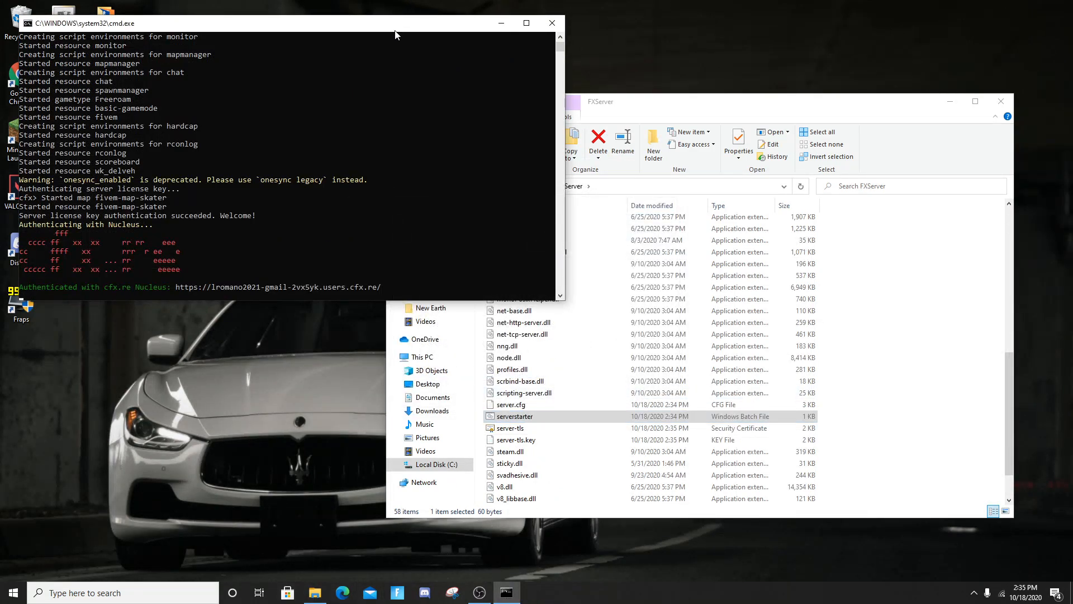
drag(403, 19, 670, 115)
Step: Launch FiveM (1) from the desktop's FiveM folder, close that folder, and allow the FiveM Game subprocess through the firewall
double_click(107, 42)
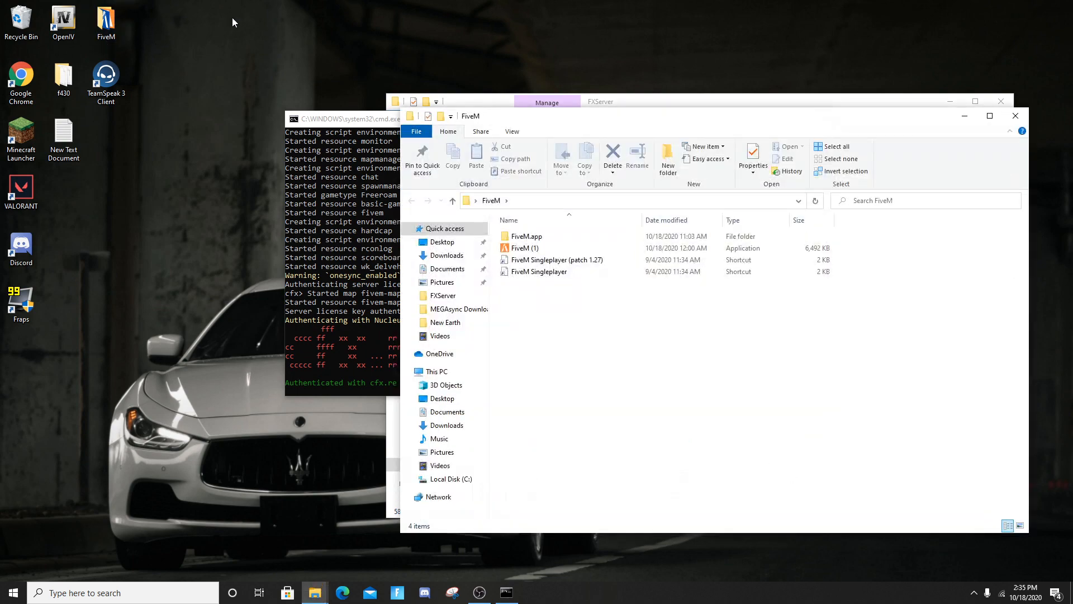
double_click(570, 248)
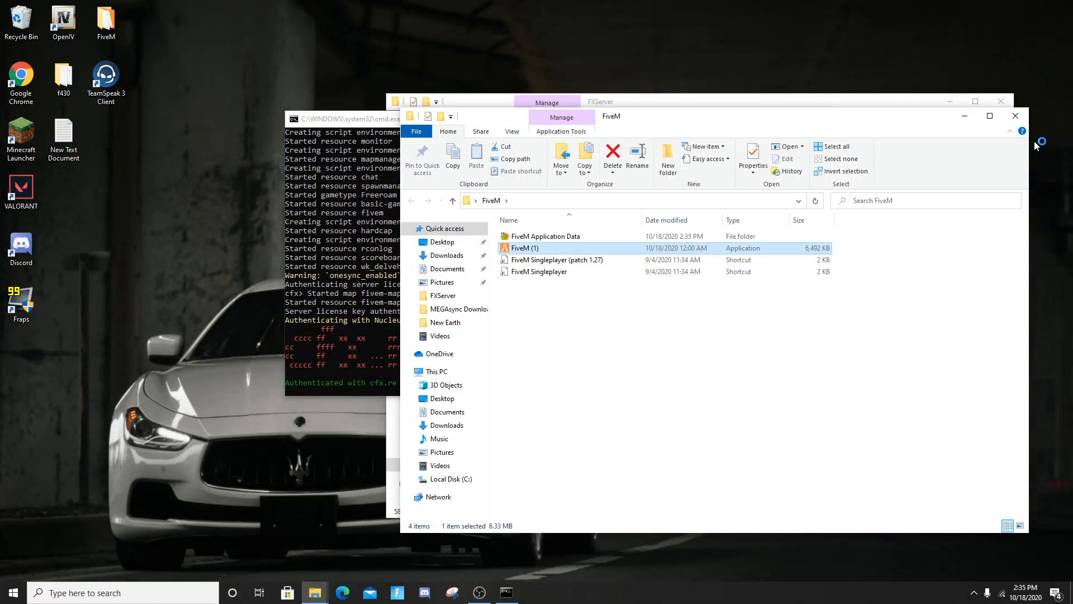
click(1015, 116)
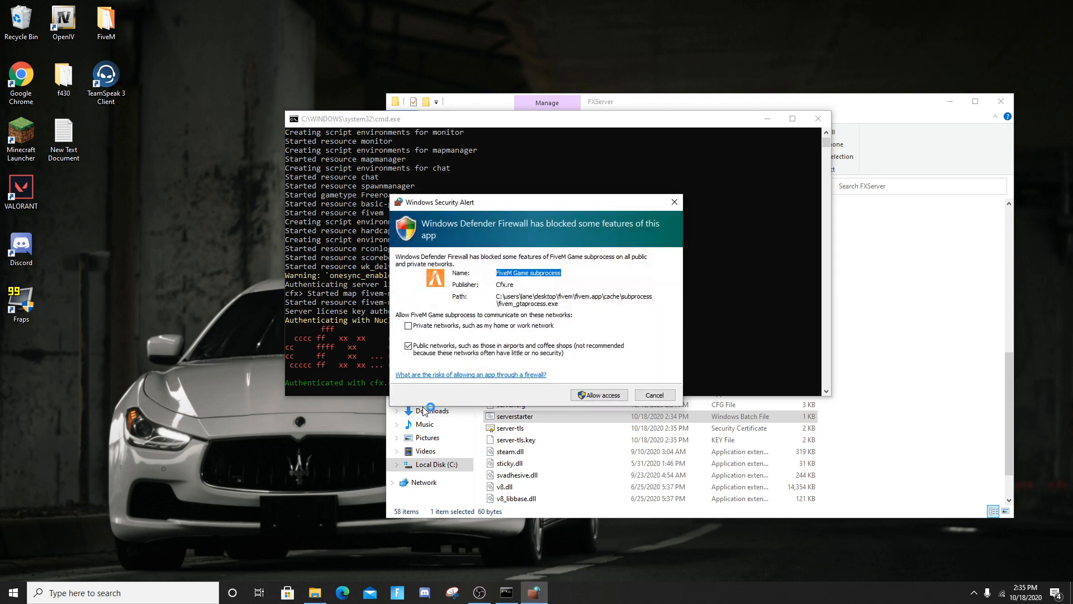
click(587, 395)
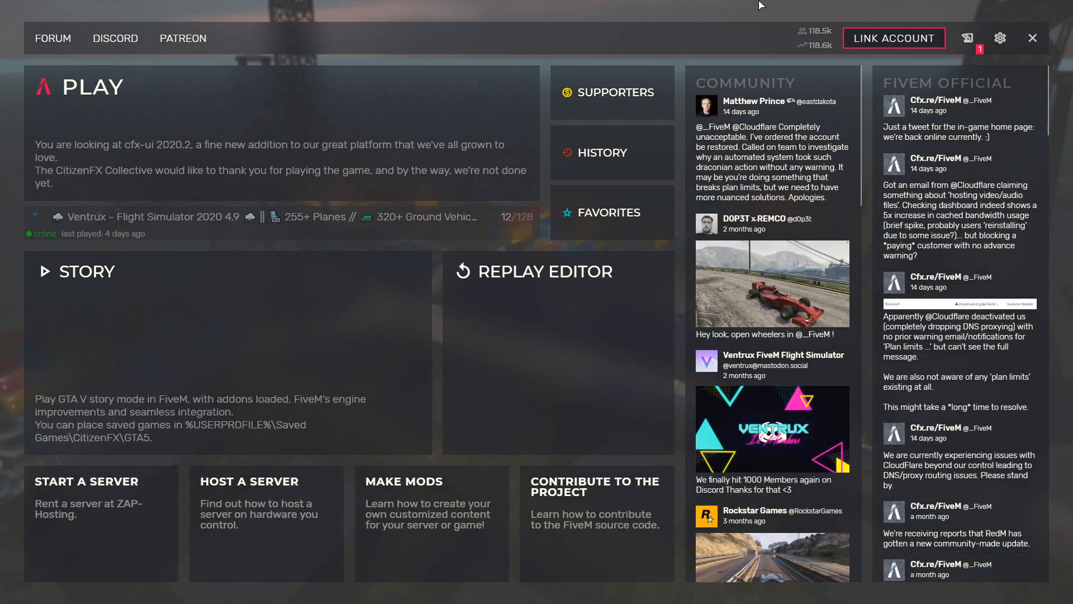
Step: Connect to the local server by running connect localhost in the FiveM console
key(F8)
text(connect )
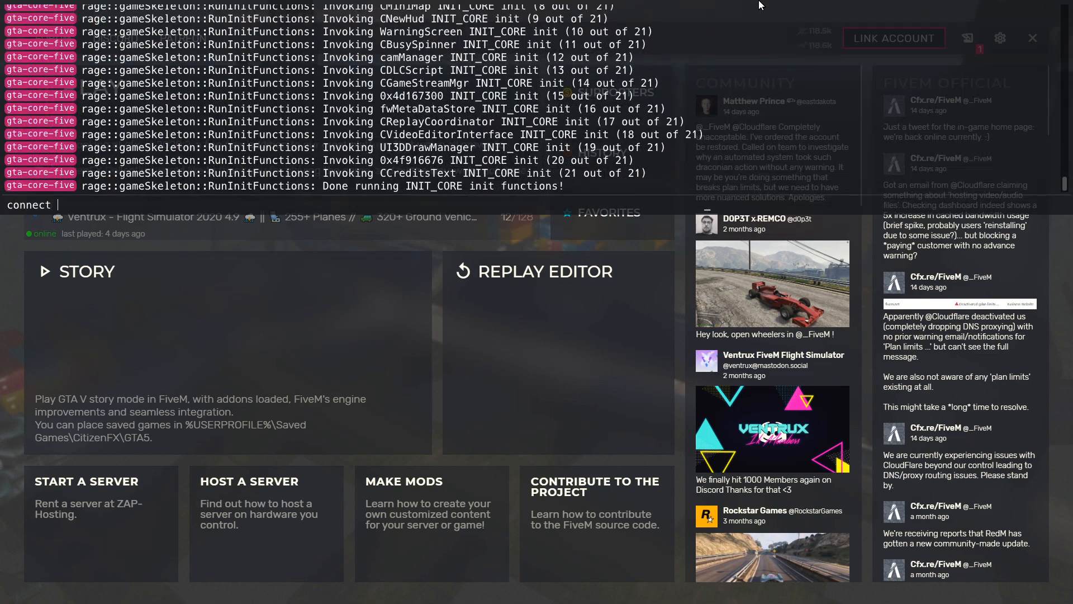
text(localhost)
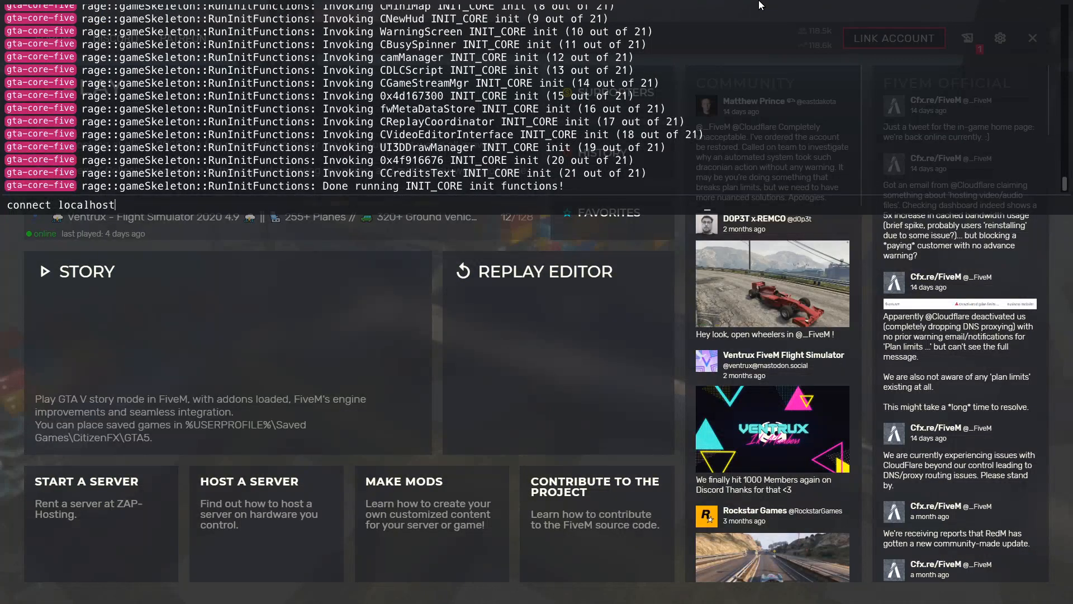
key(Return)
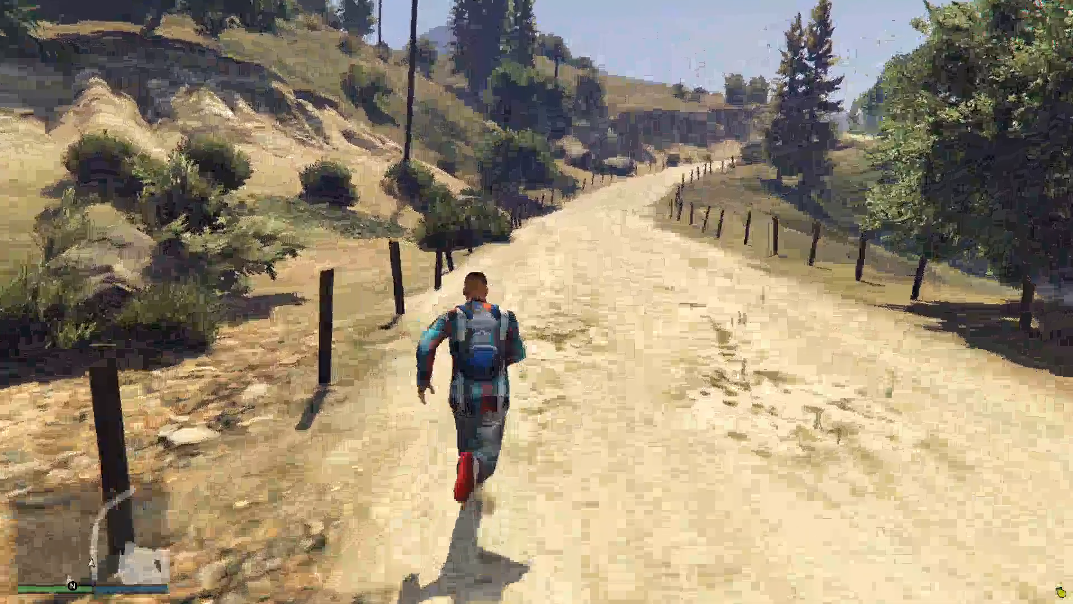
Step: Try the /dv chat command while on foot on the dirt road, away from any vehicle
key(w)
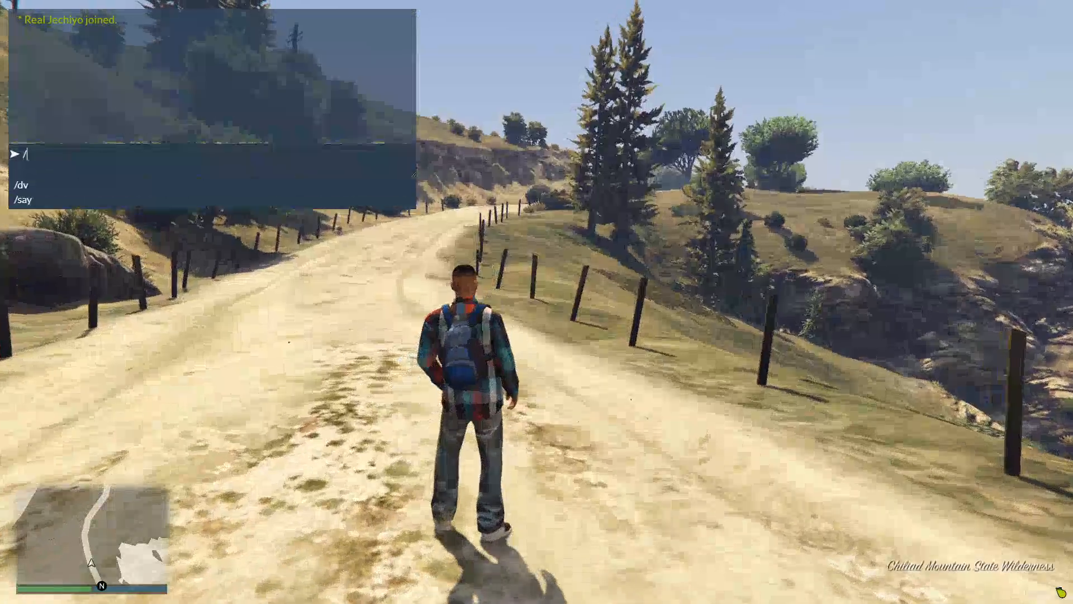
key(w)
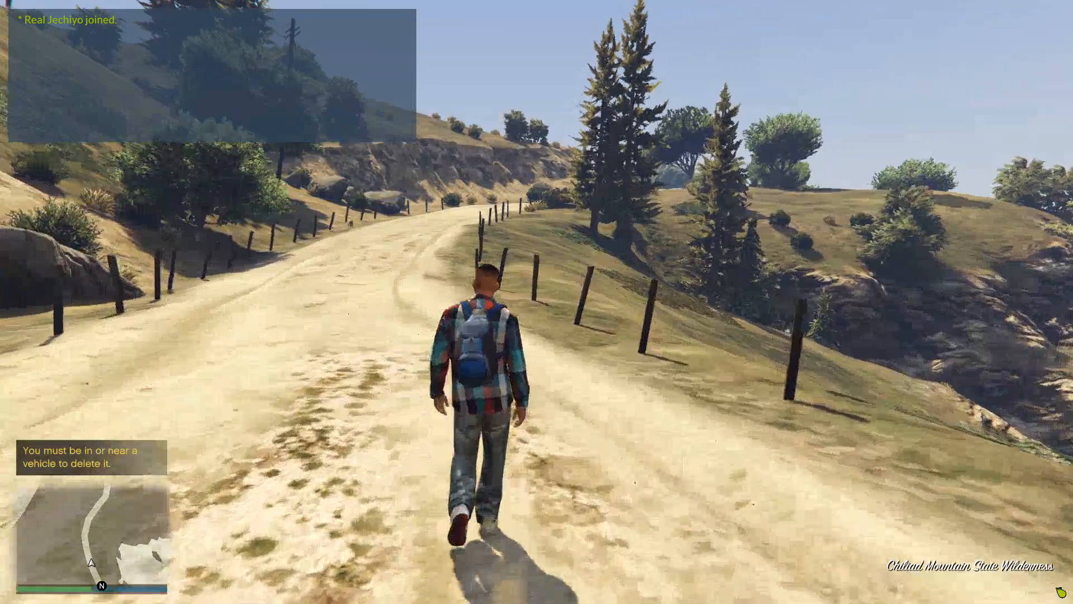
key(w)
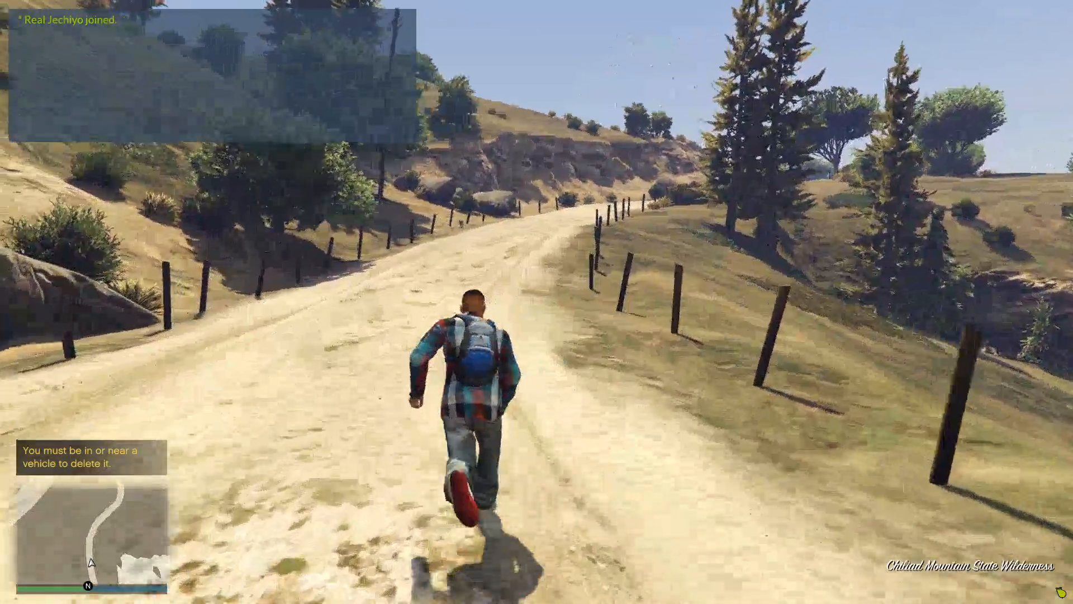
Step: Turn around and run the character down the dirt road to the off-road car parked by the fence at Paleto Cove
key(w)
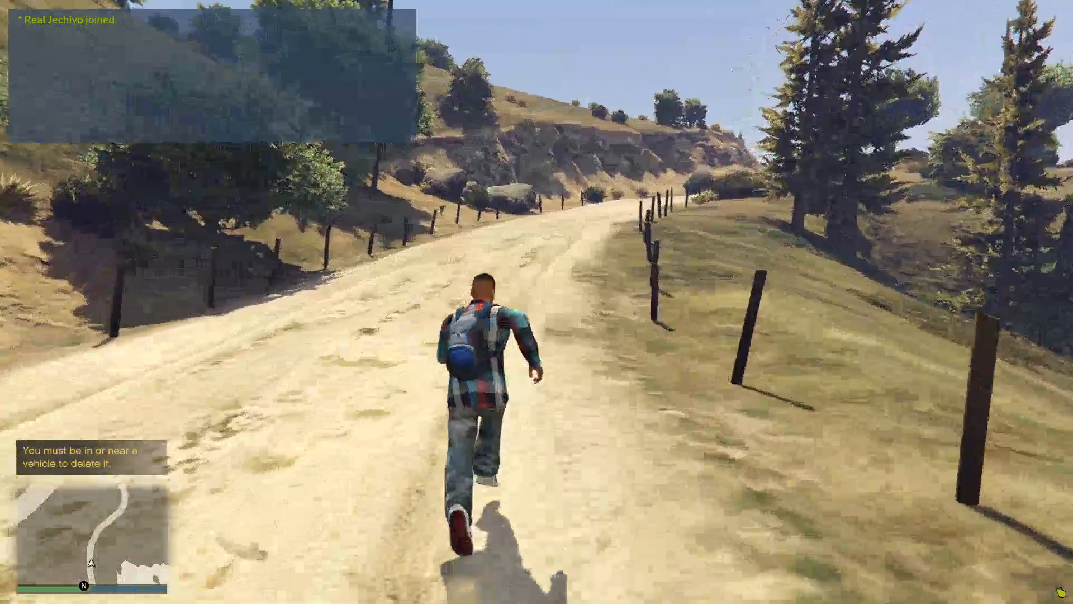
key(w)
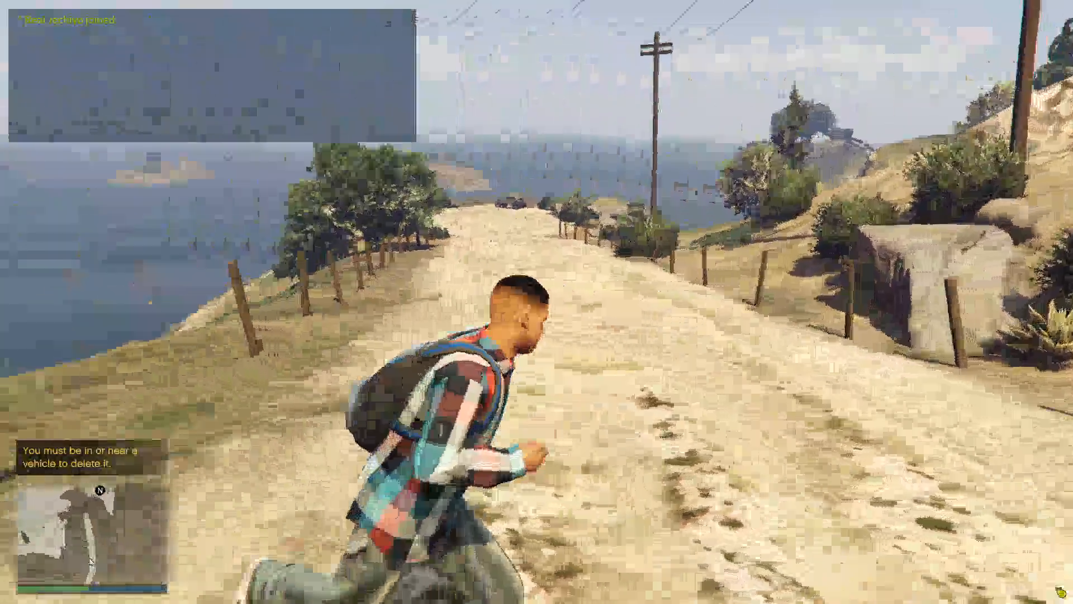
key(w)
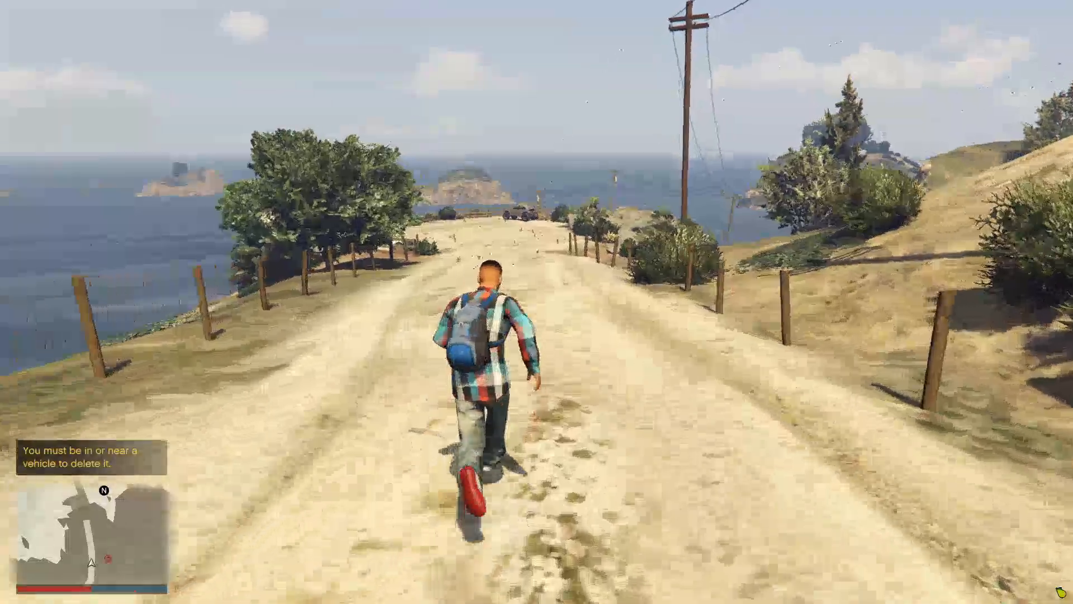
key(w)
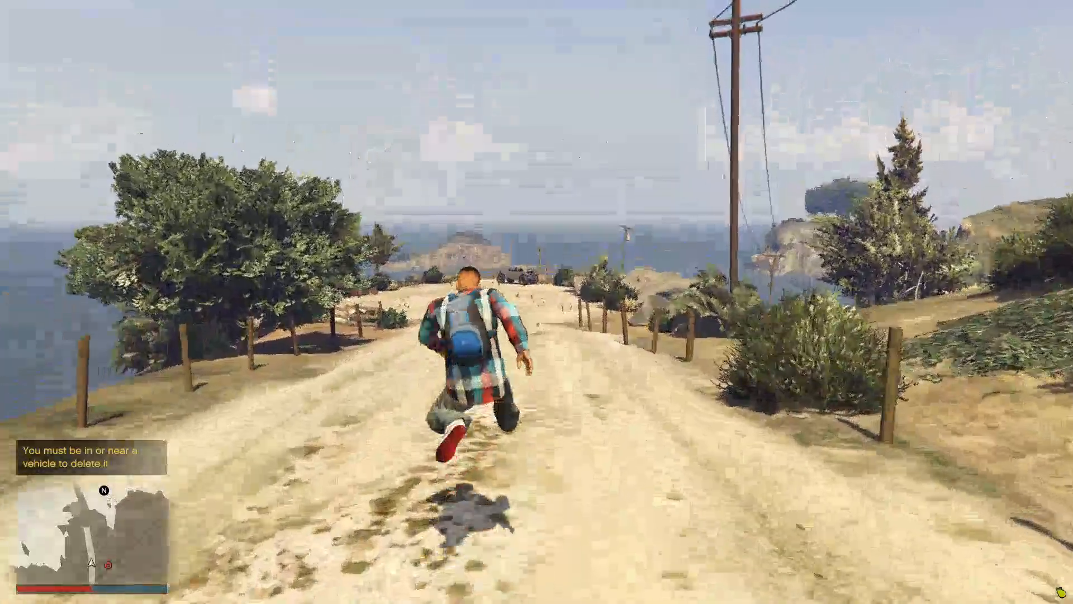
key(w)
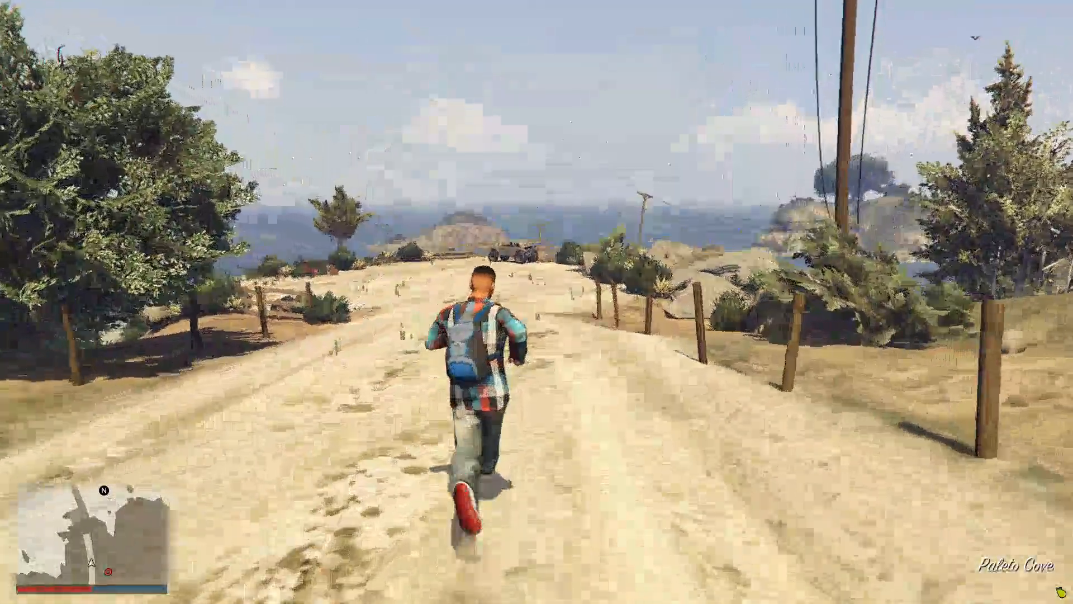
key(w)
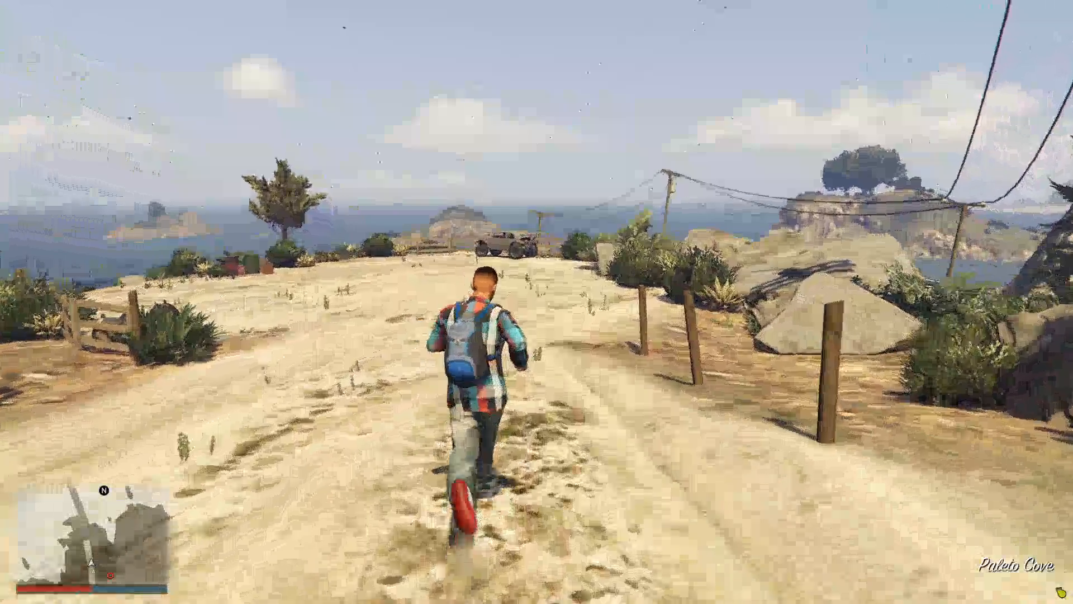
key(w)
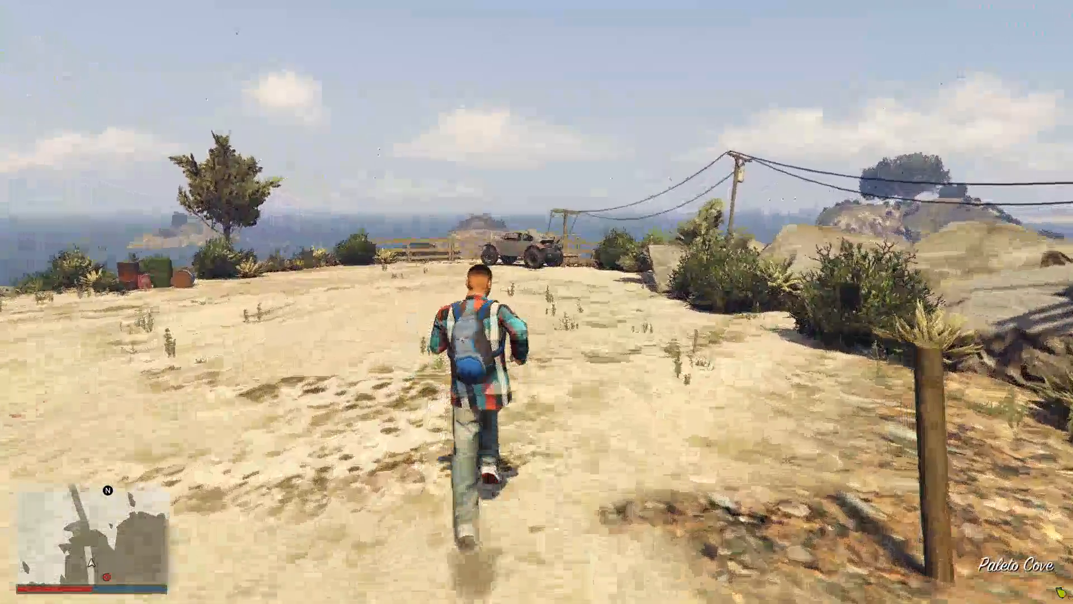
key(w)
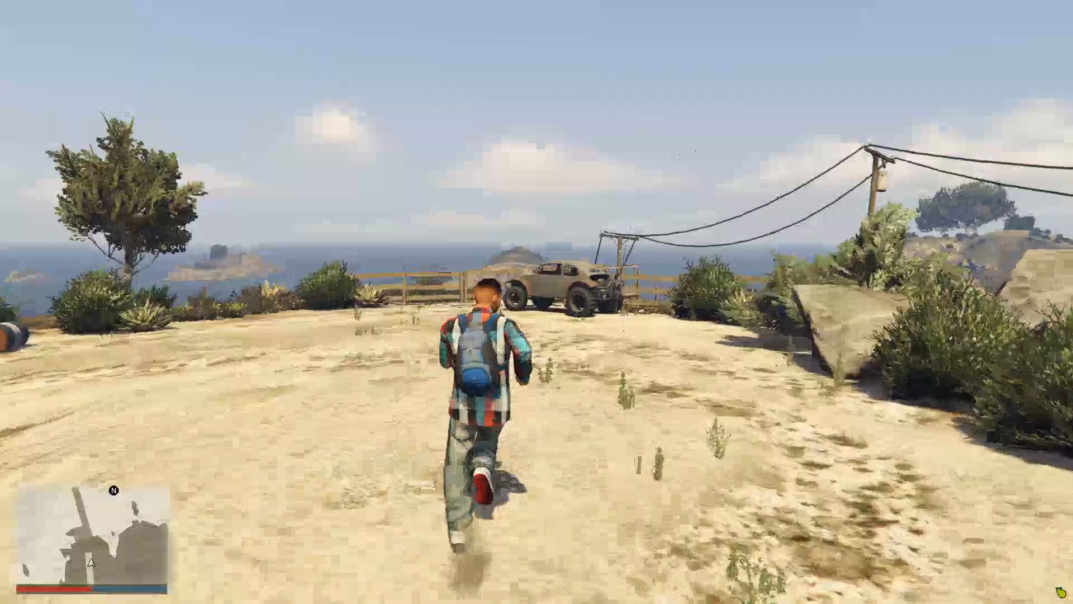
key(w)
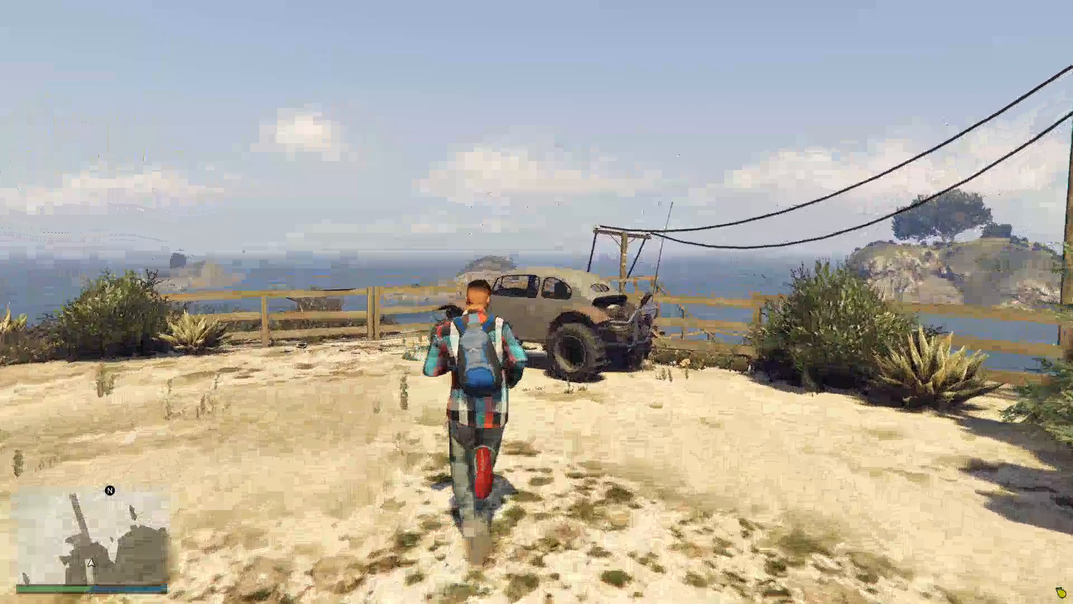
Step: Get into the parked off-road car and delete it with the /dv chat command
key(f)
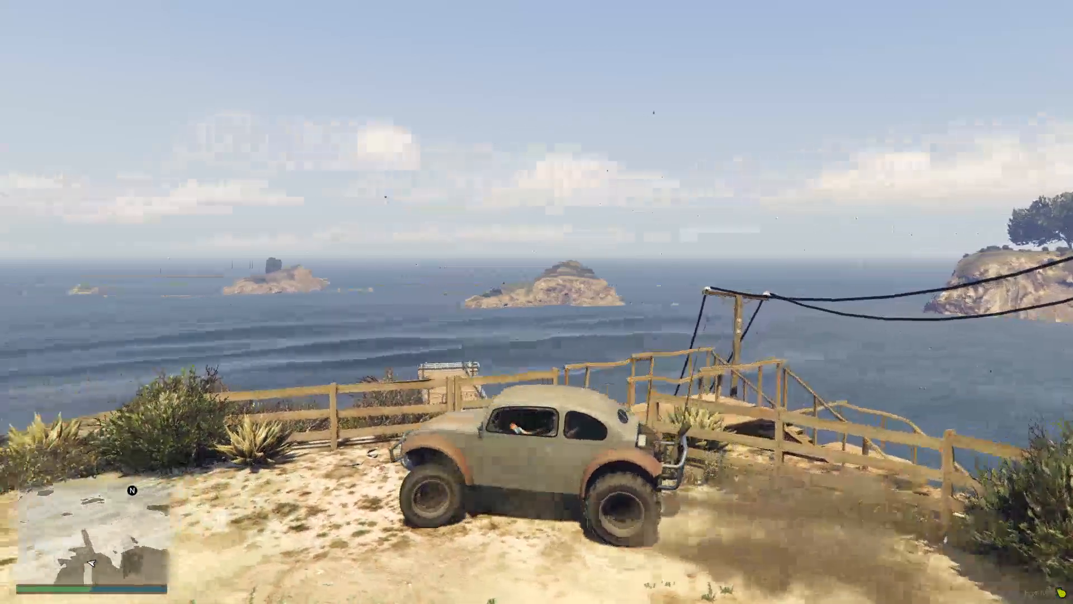
text(t/)
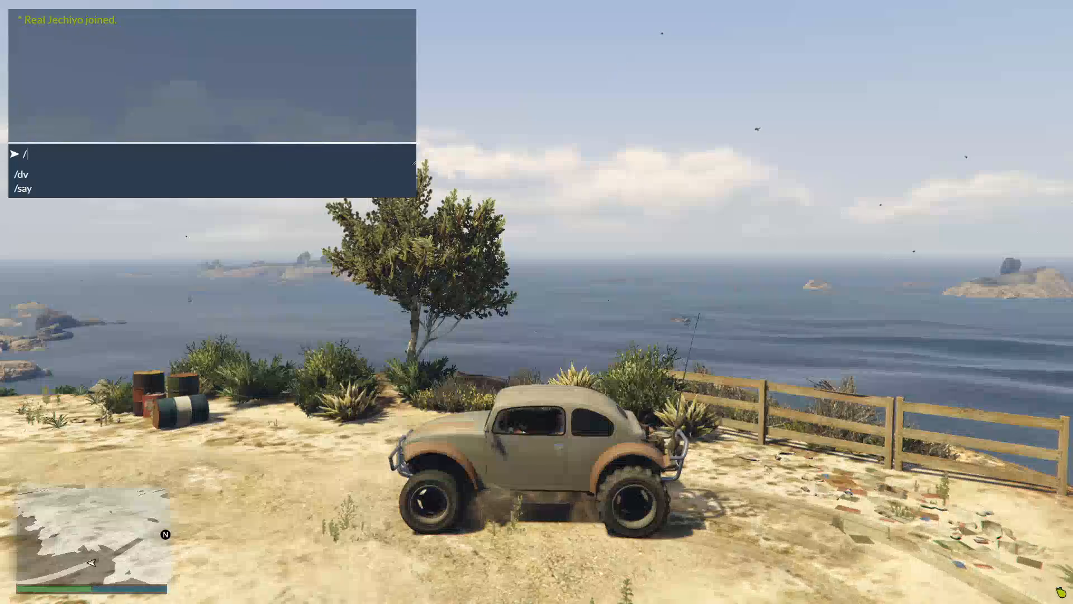
key(Return)
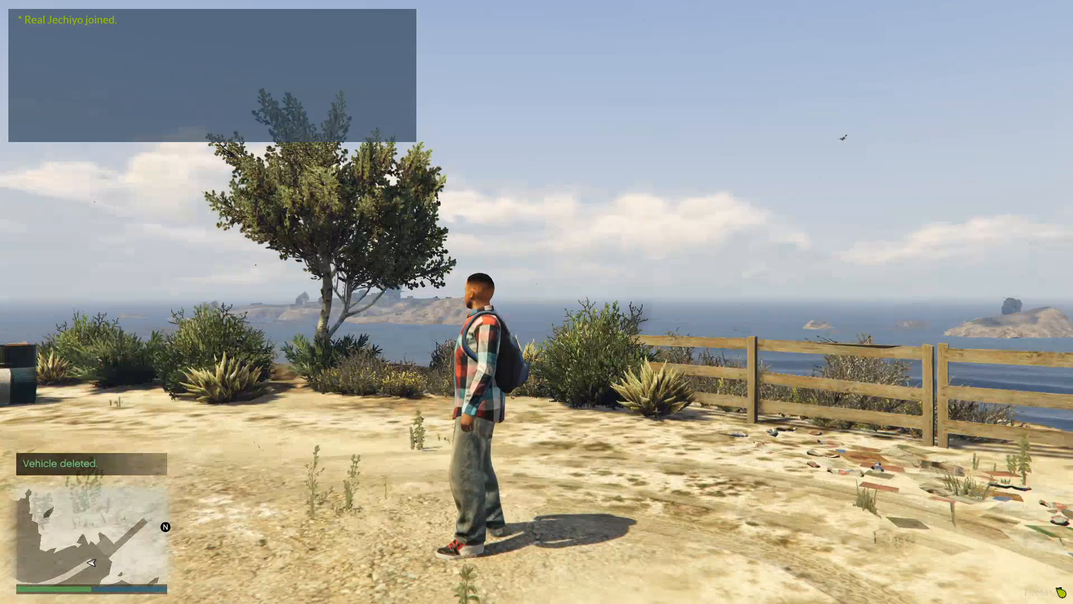
key(w)
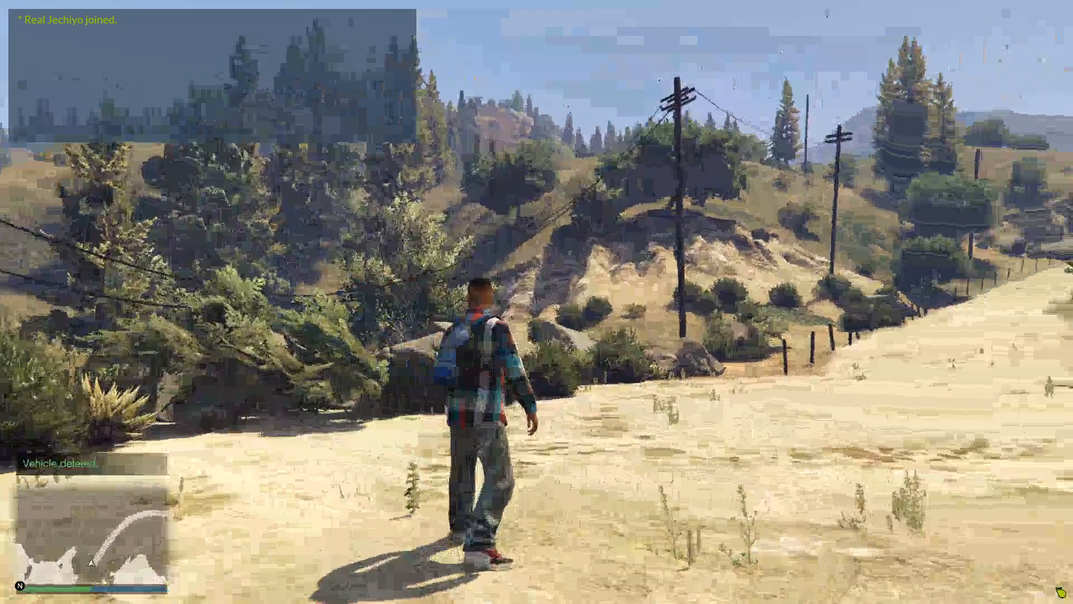
key(d)
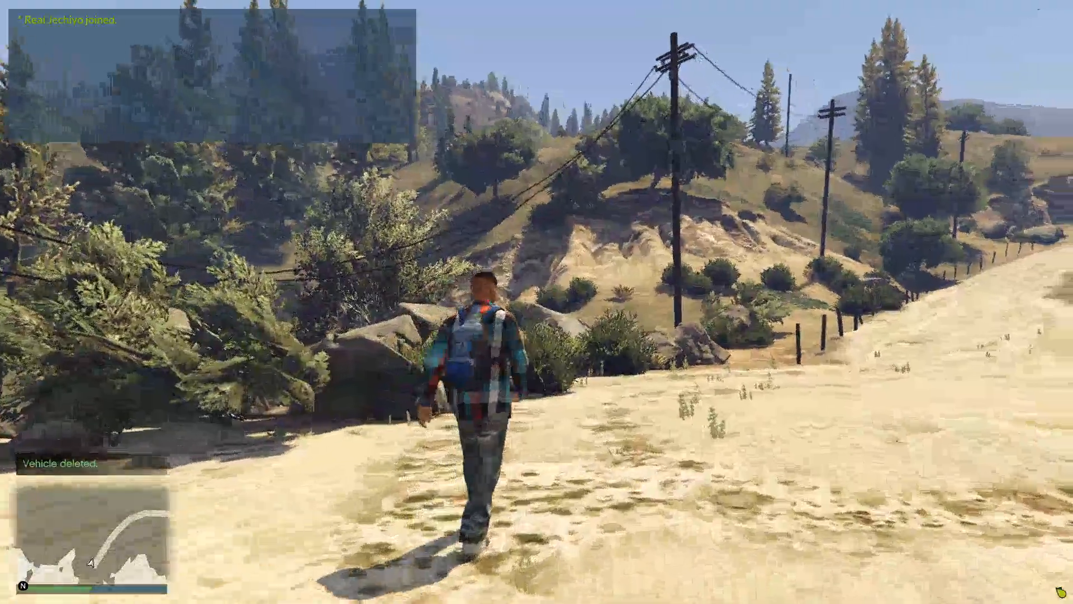
key(w)
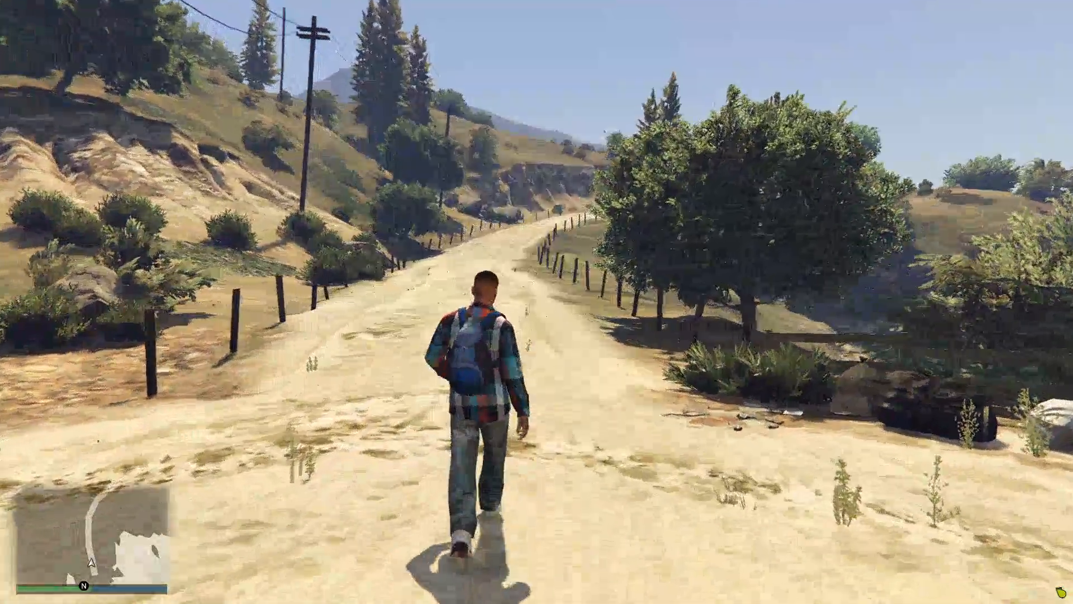
key(w)
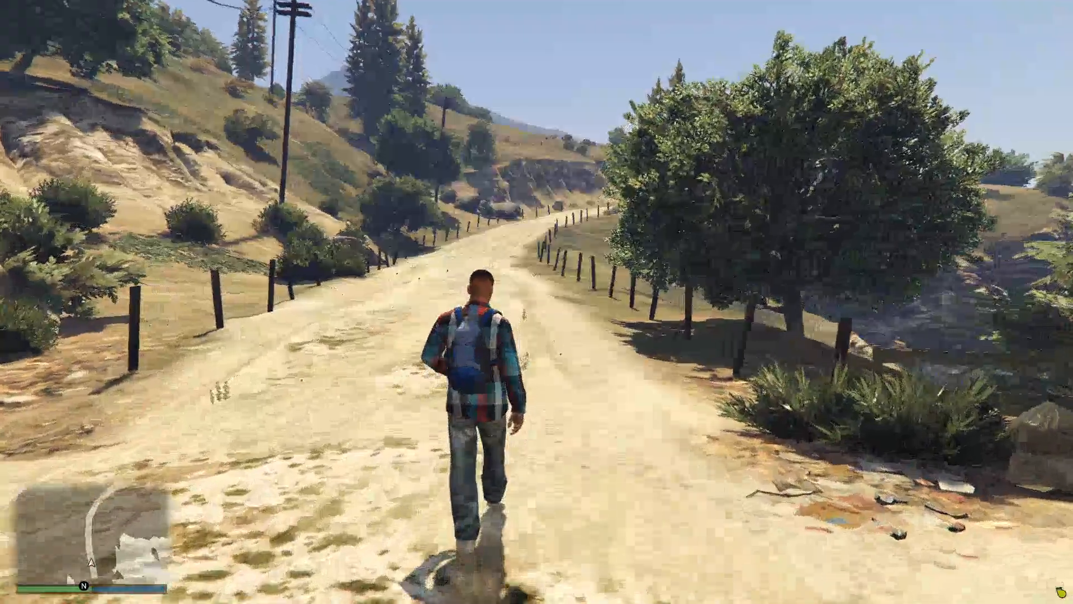
key(w)
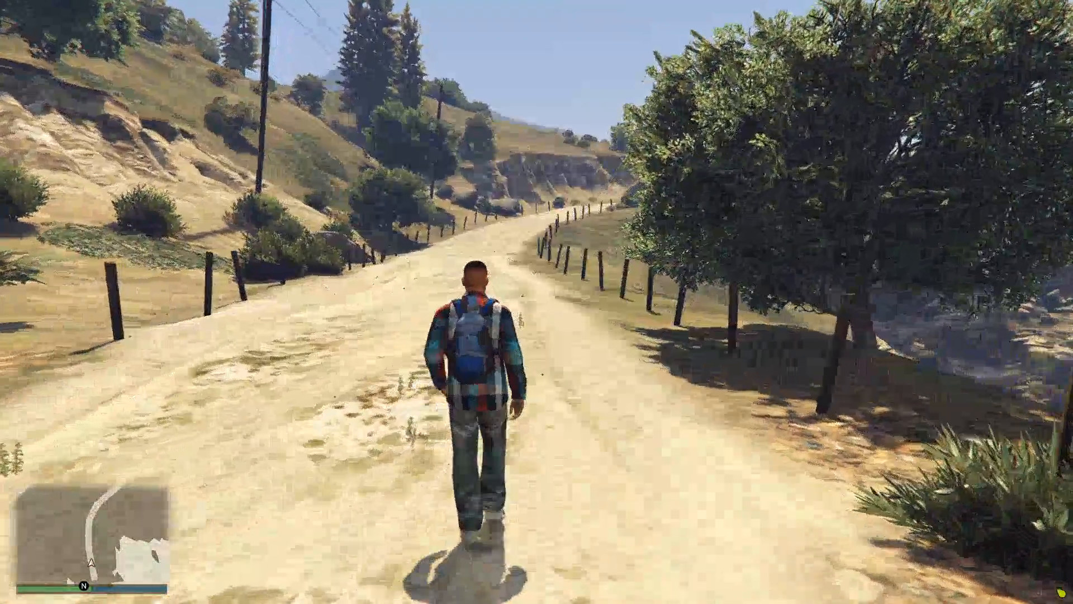
key(w)
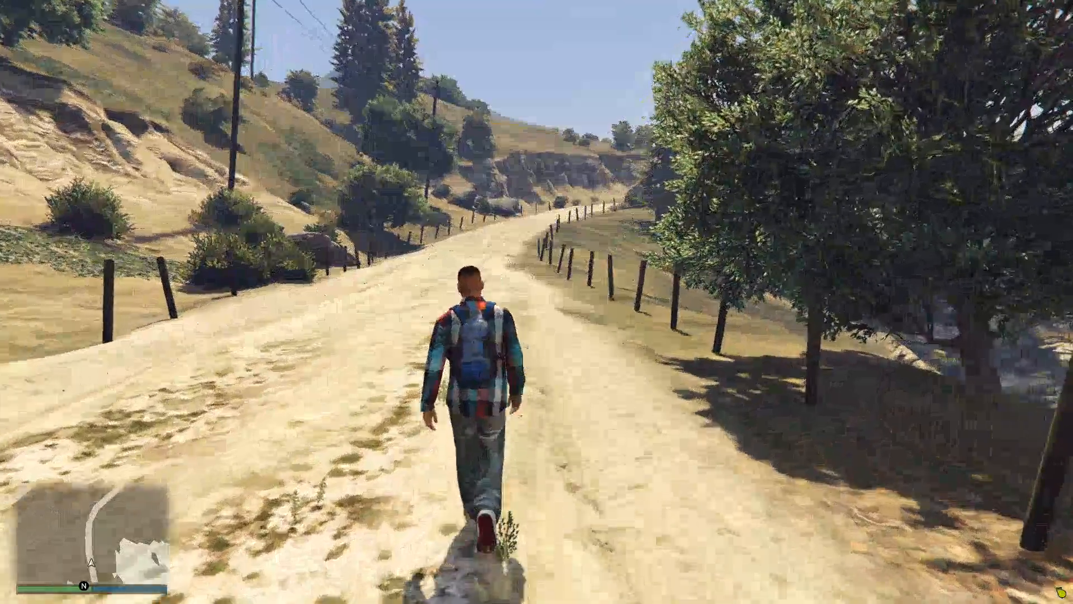
key(w)
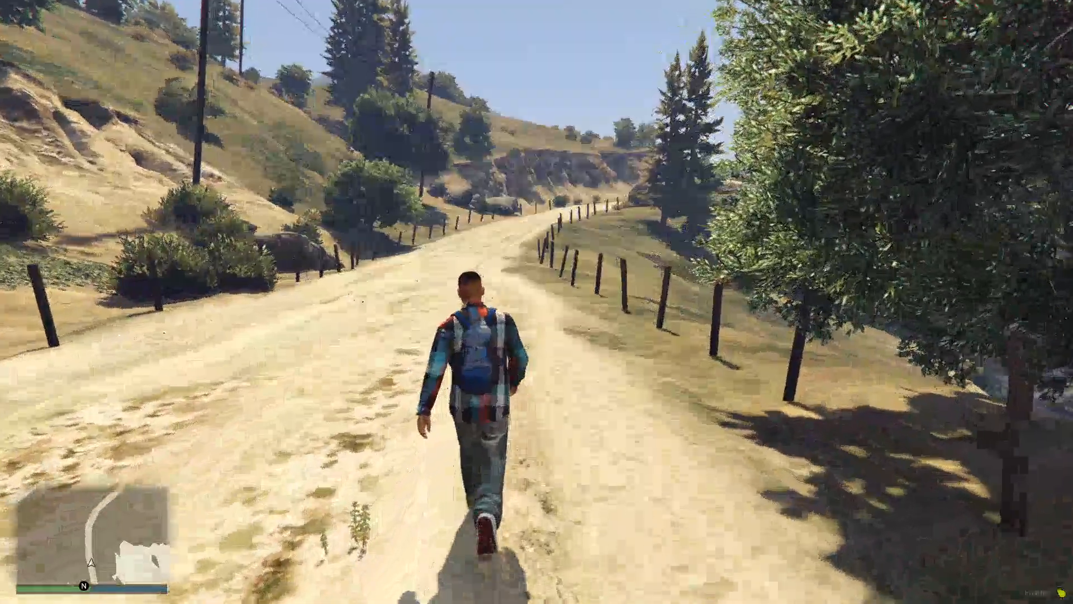
key(w)
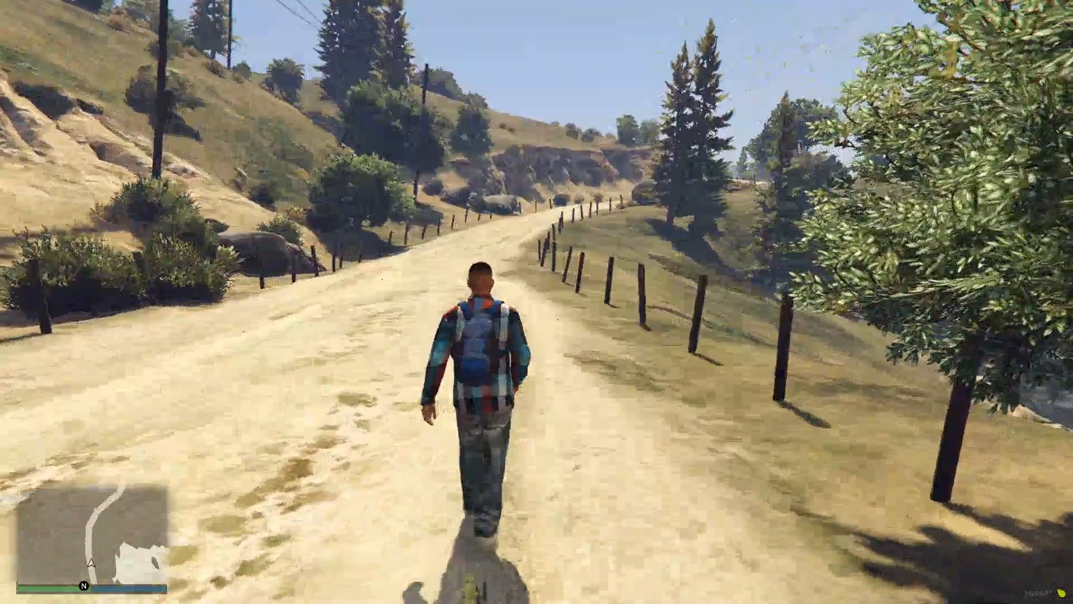
key(w)
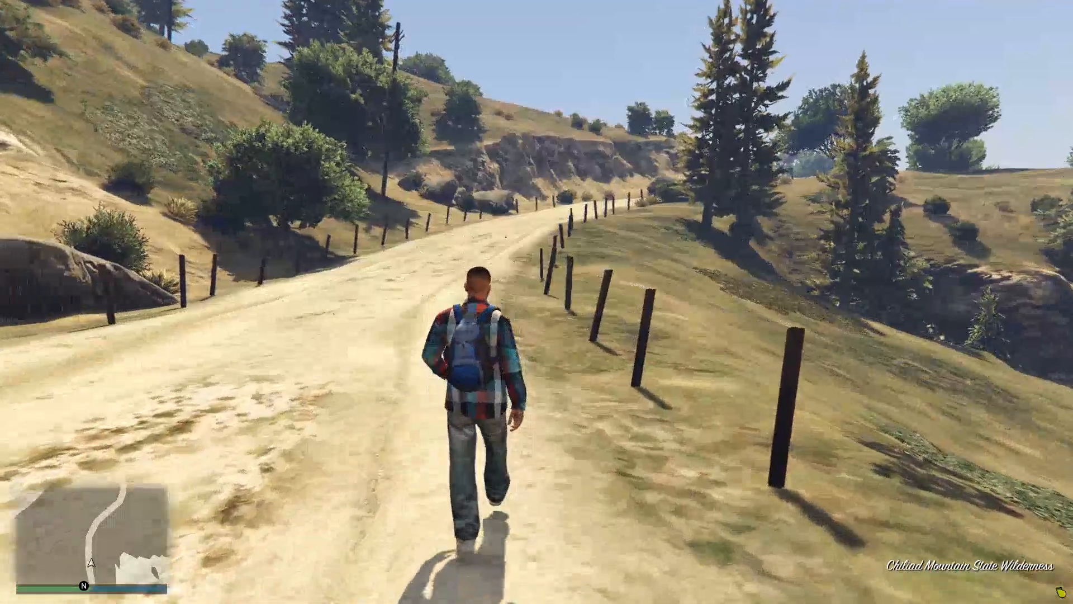
key(w)
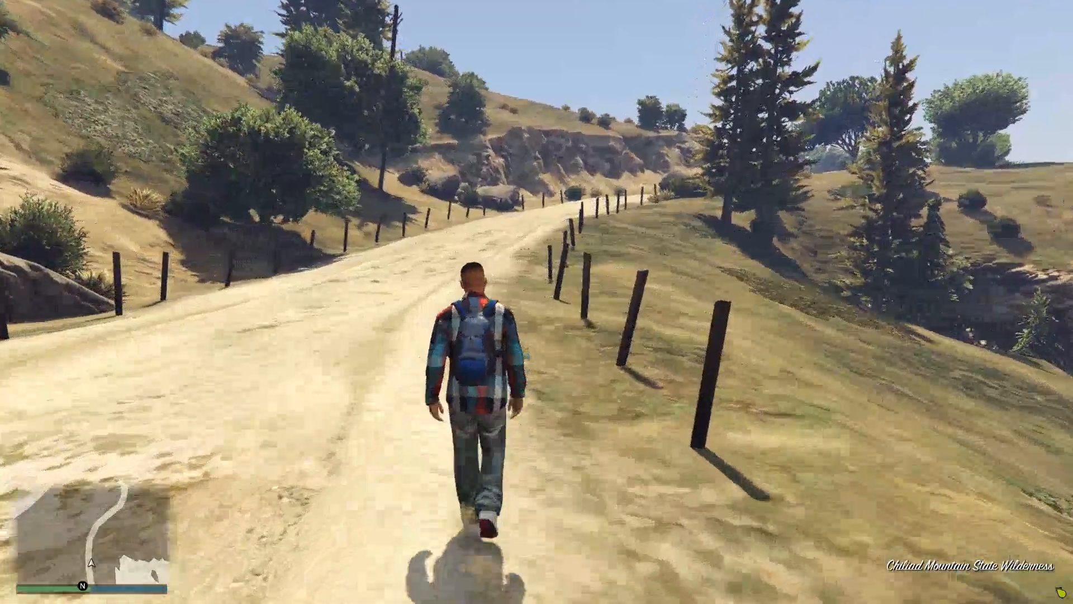
key(w)
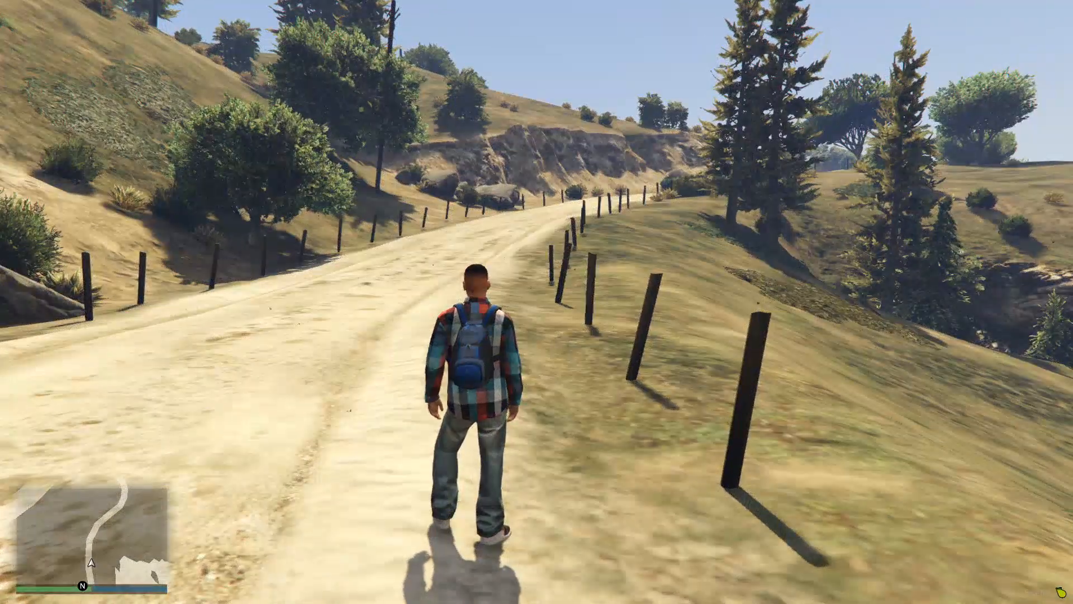
Step: Open the in-game FiveM console and switch from the game to the running server's command window on the desktop
key(F8)
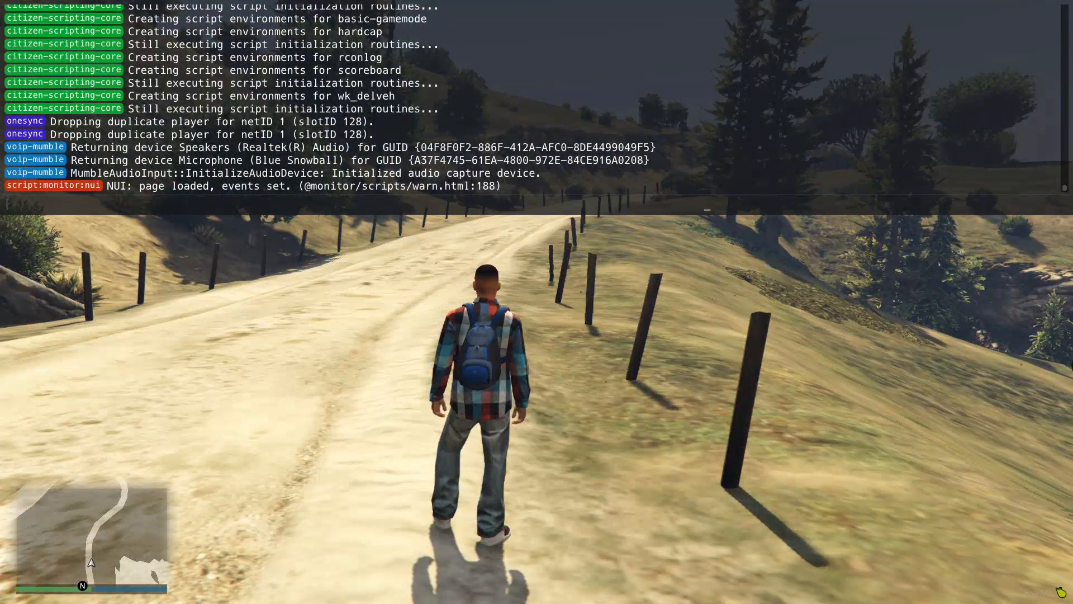
key(alt+Tab)
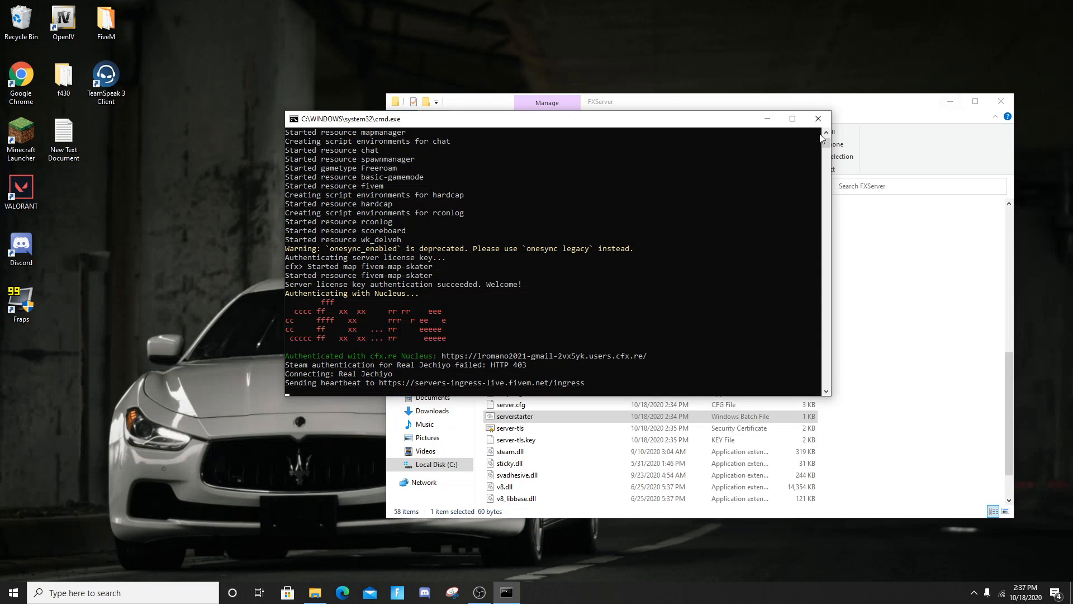